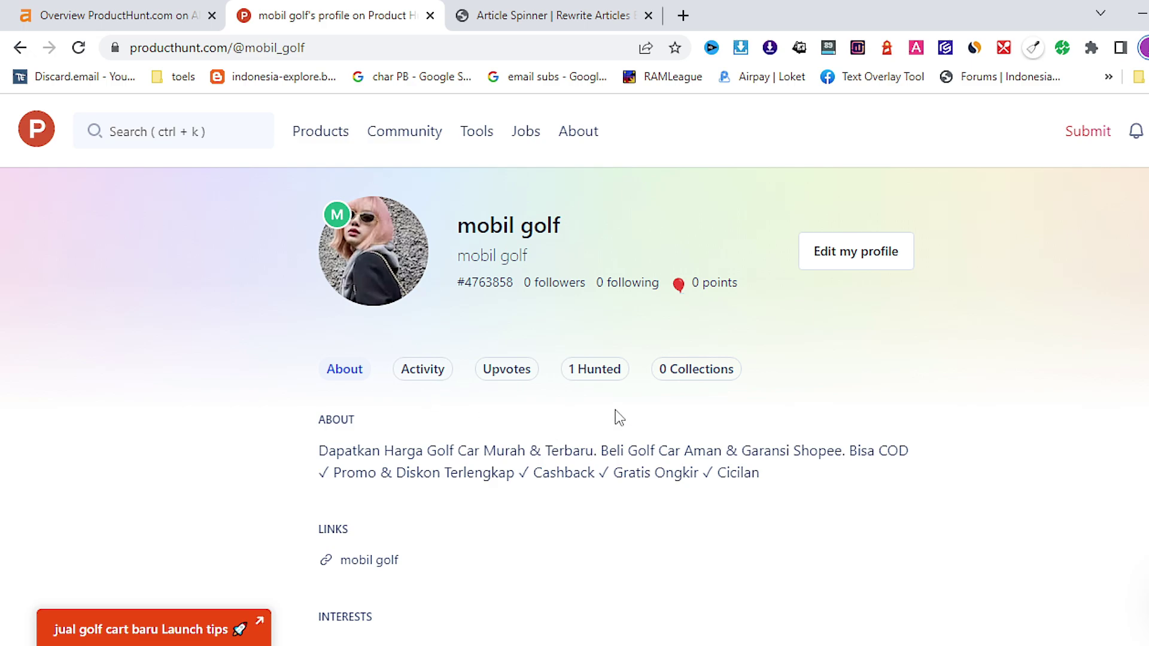
scroll(592, 517, "down", 3)
scroll(592, 517, "down", 3)
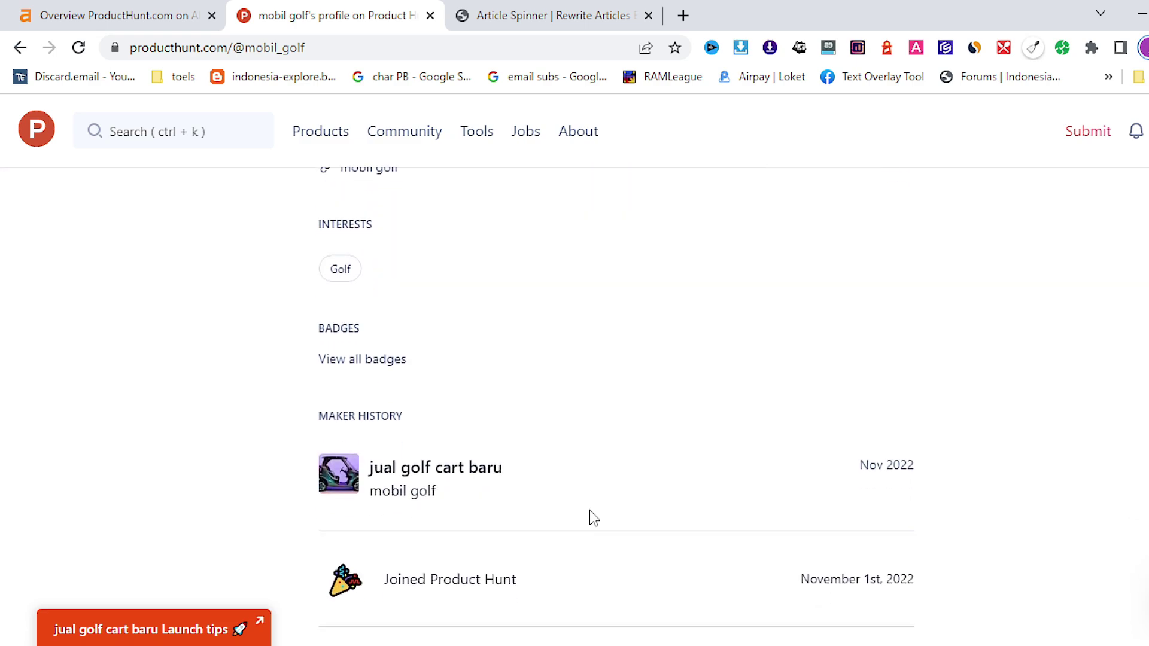
scroll(592, 517, "up", 6)
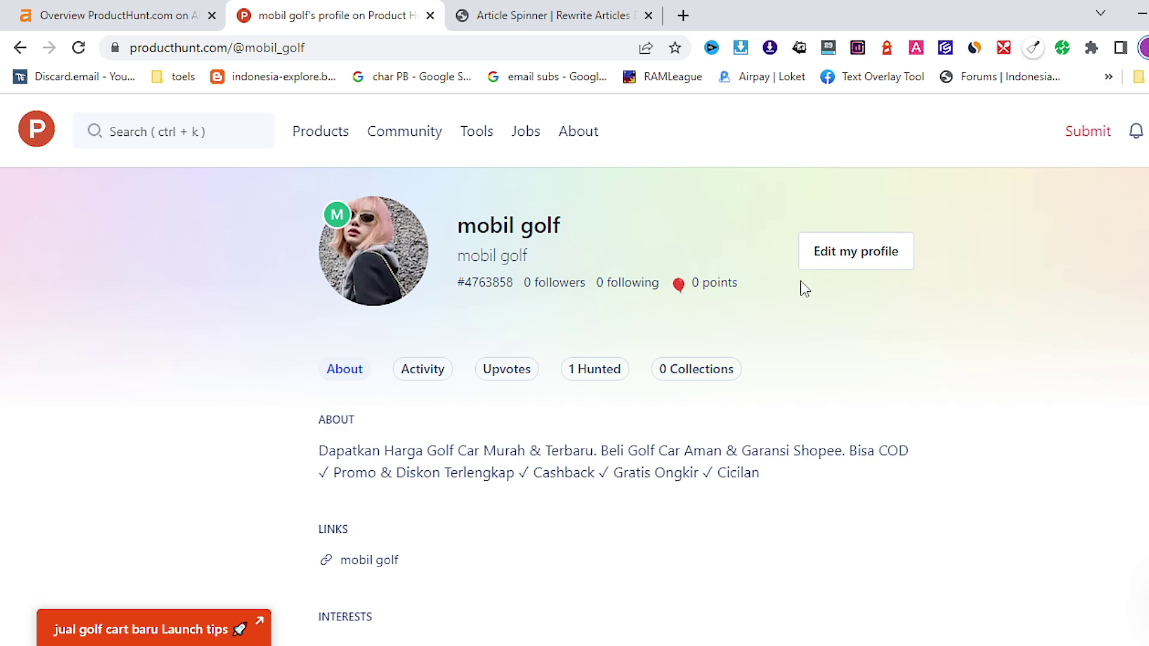
Step: Start submitting a new product and activate the product link field
mouse_move(1093, 146)
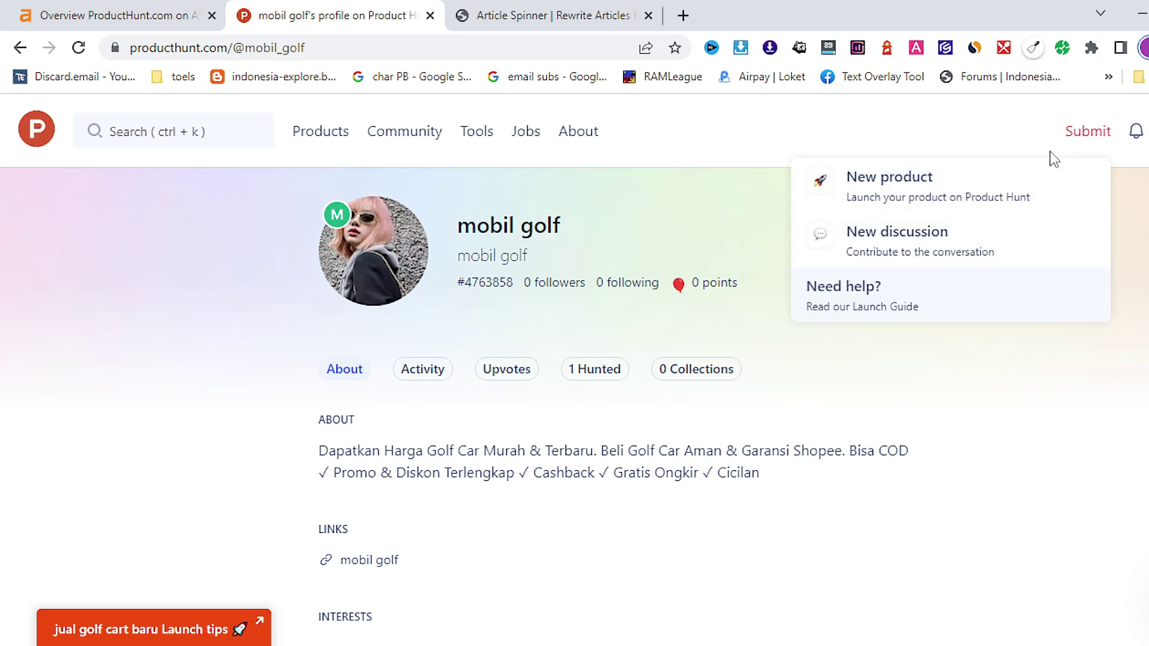
left_click(902, 197)
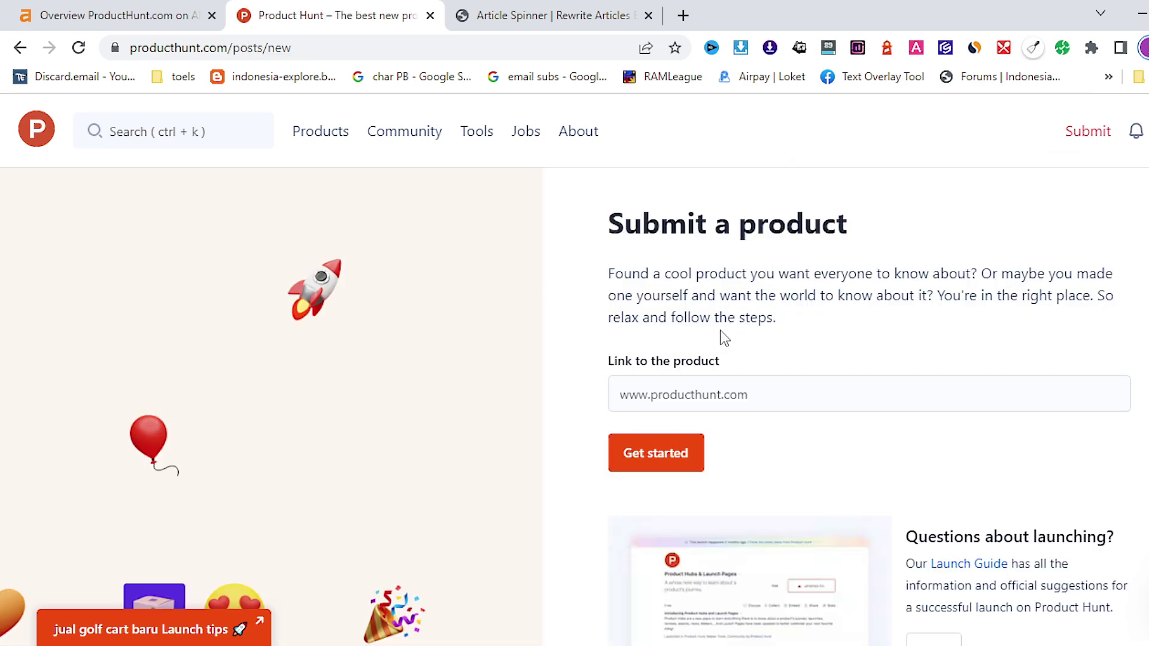
left_click(713, 398)
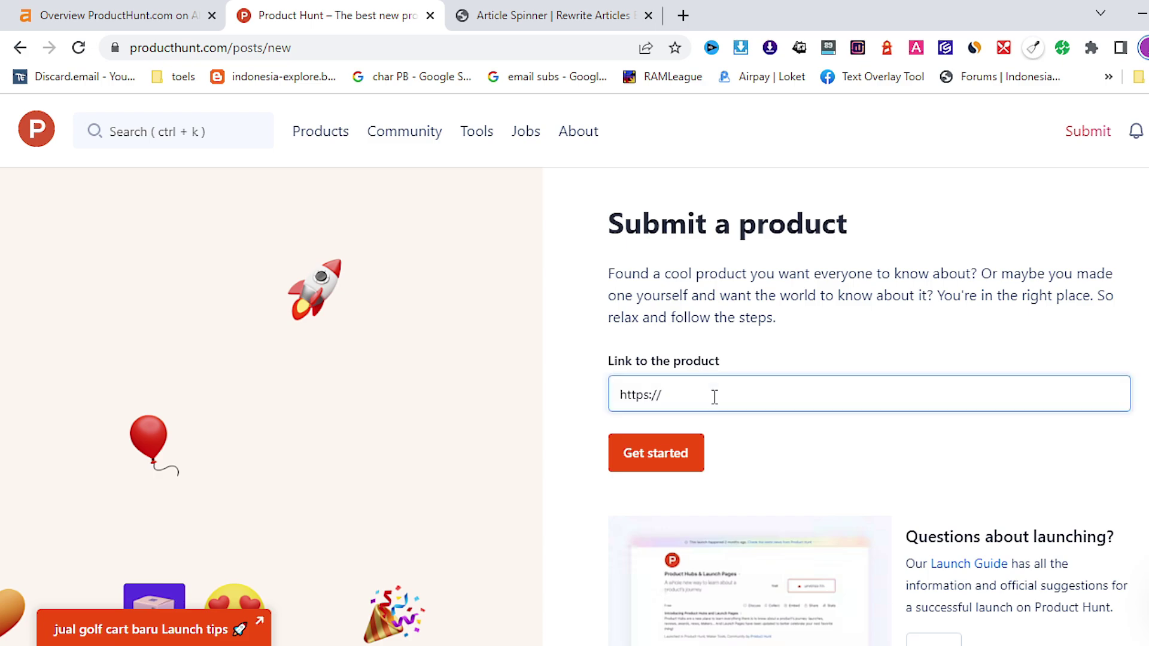
Step: Open indrak.eu.org in a new browser tab and copy its address
left_click(682, 16)
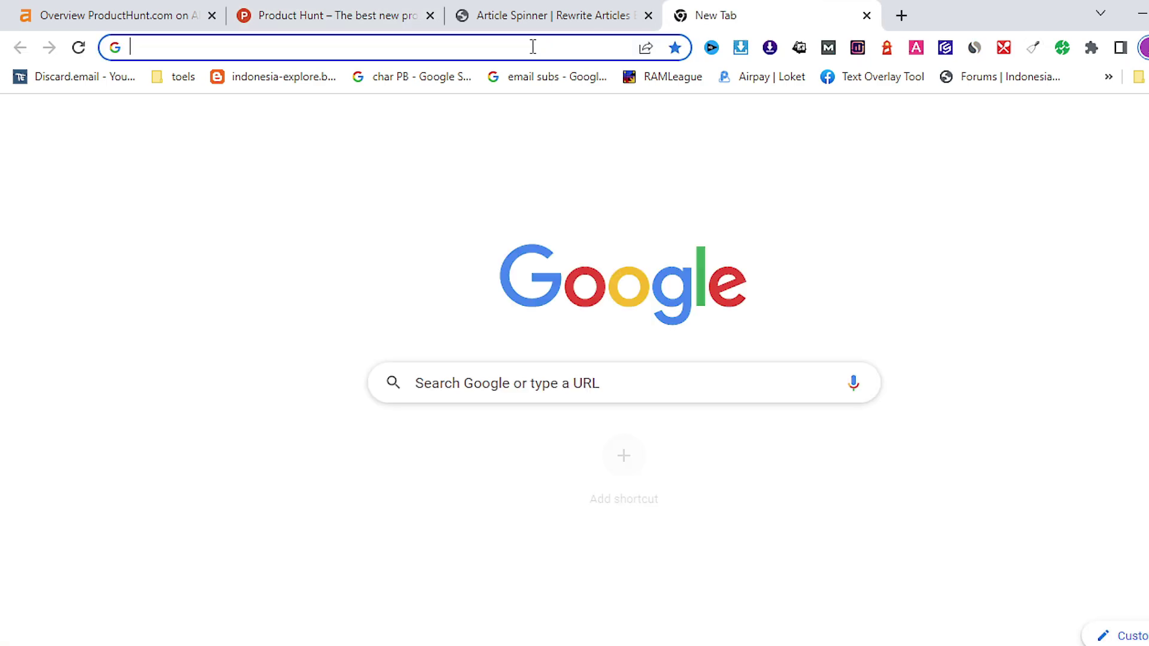
left_click(533, 47)
type("indr")
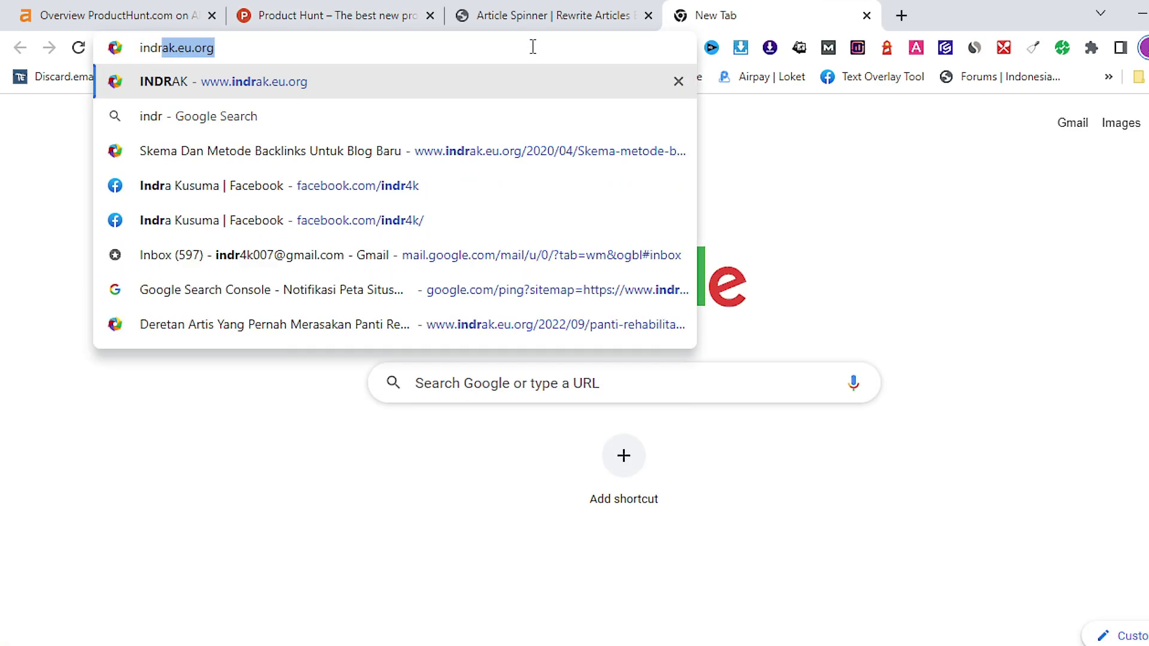
key("Return")
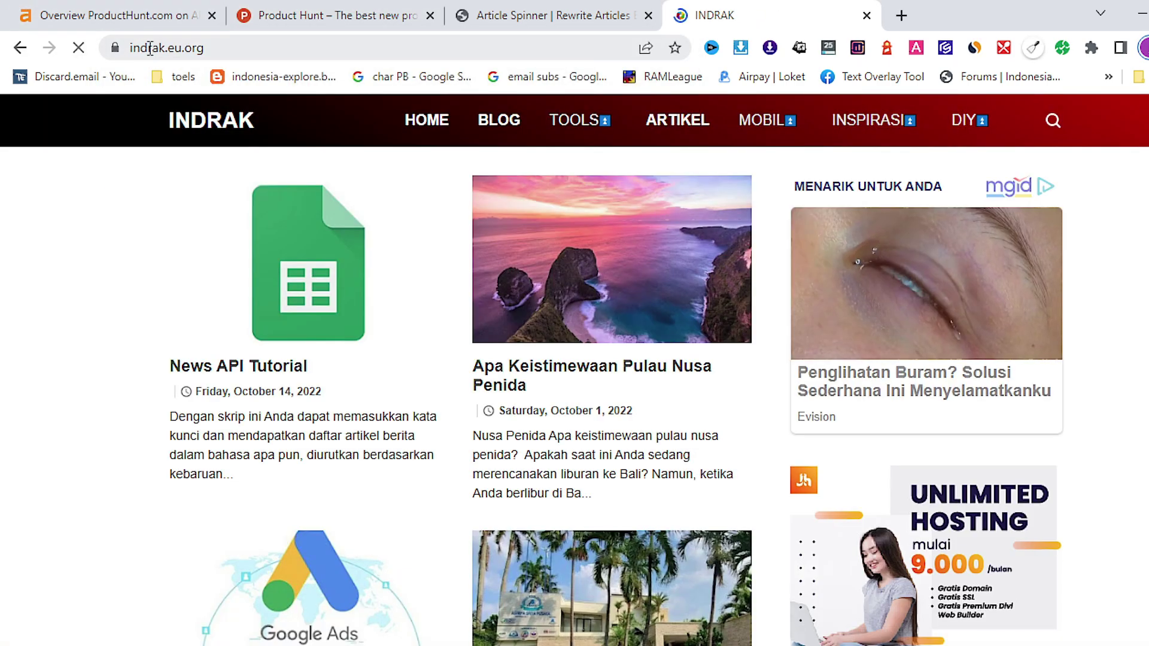
right_click(150, 47)
left_click(190, 146)
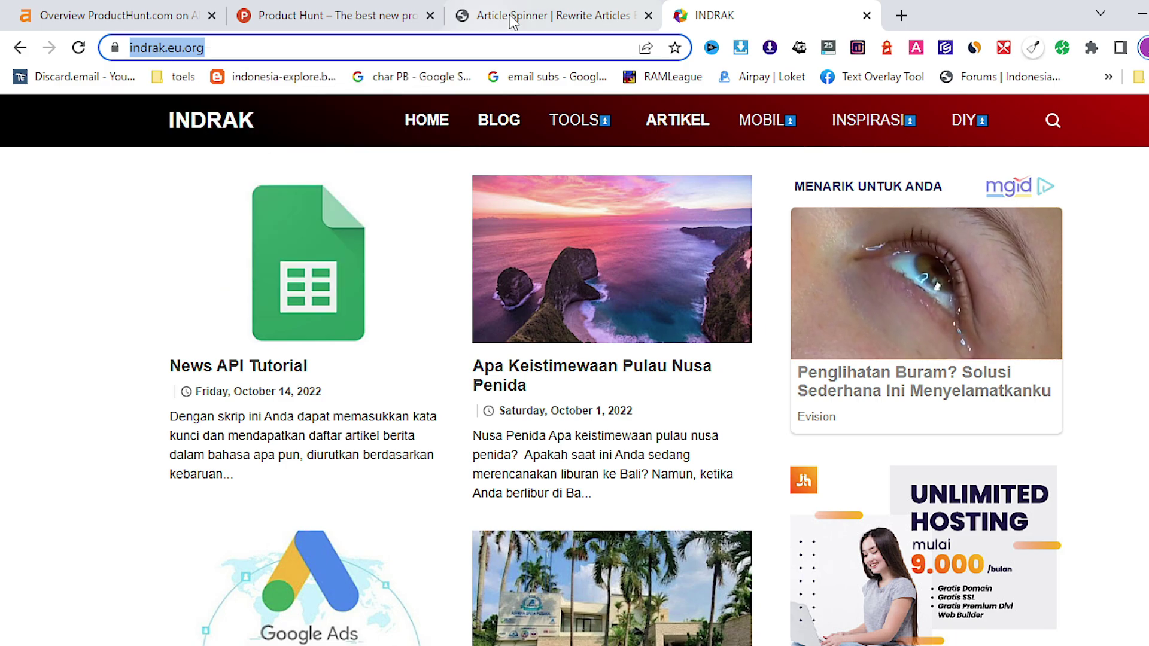
left_click(335, 16)
left_click_drag(725, 402, 603, 395)
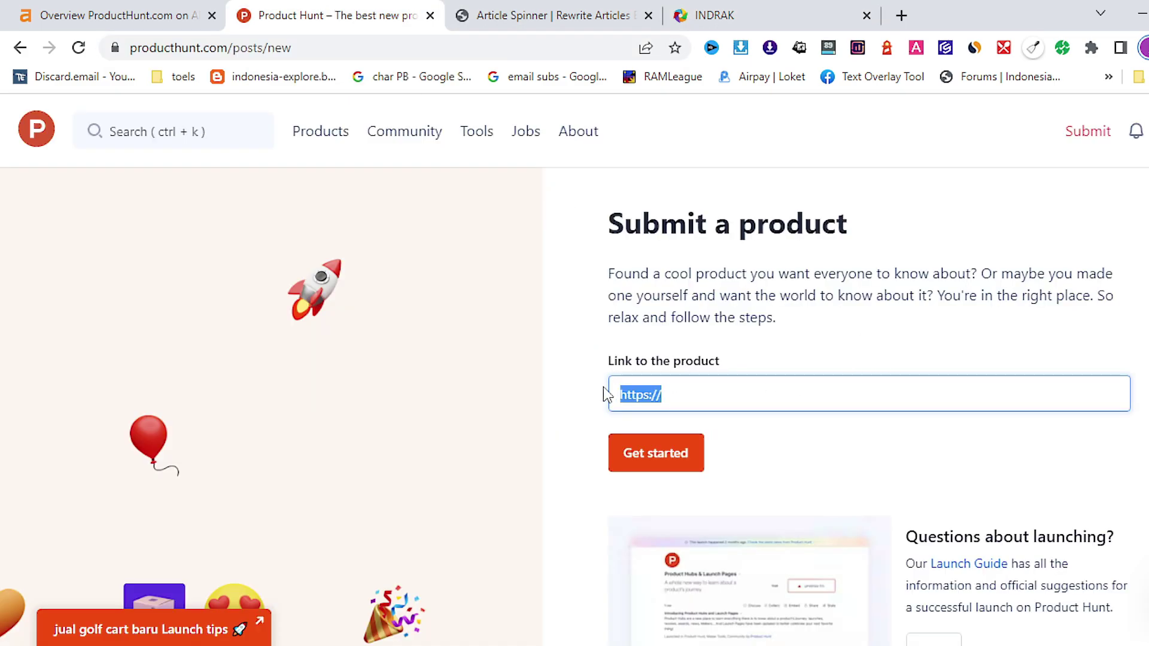
right_click(642, 390)
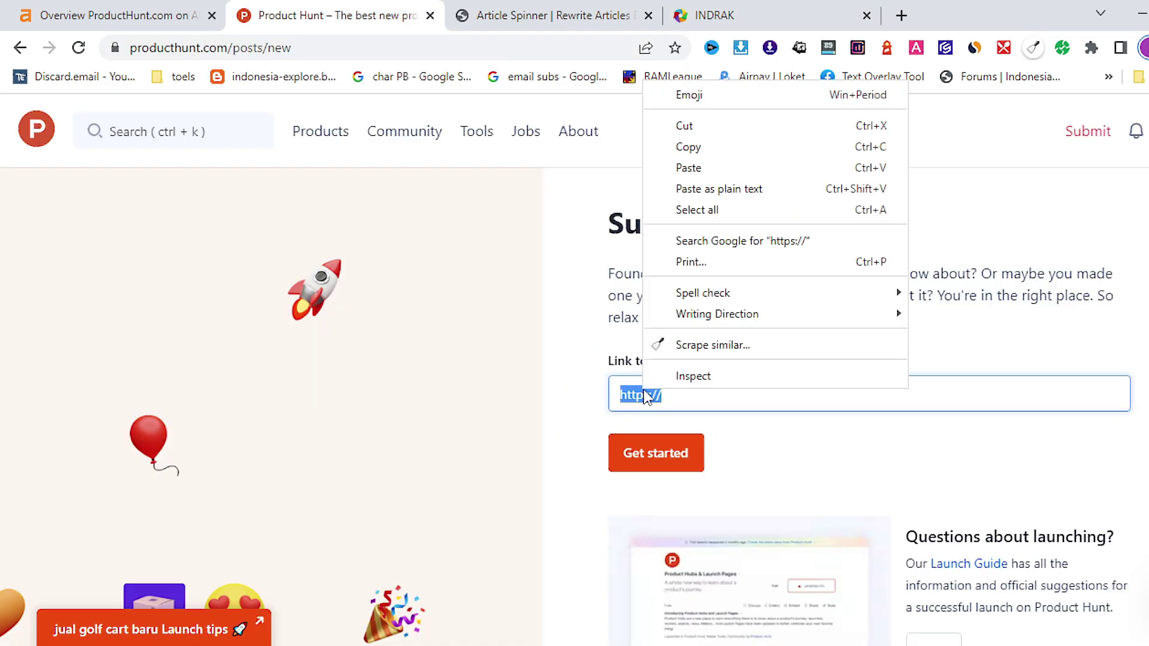
left_click(688, 167)
left_click(656, 453)
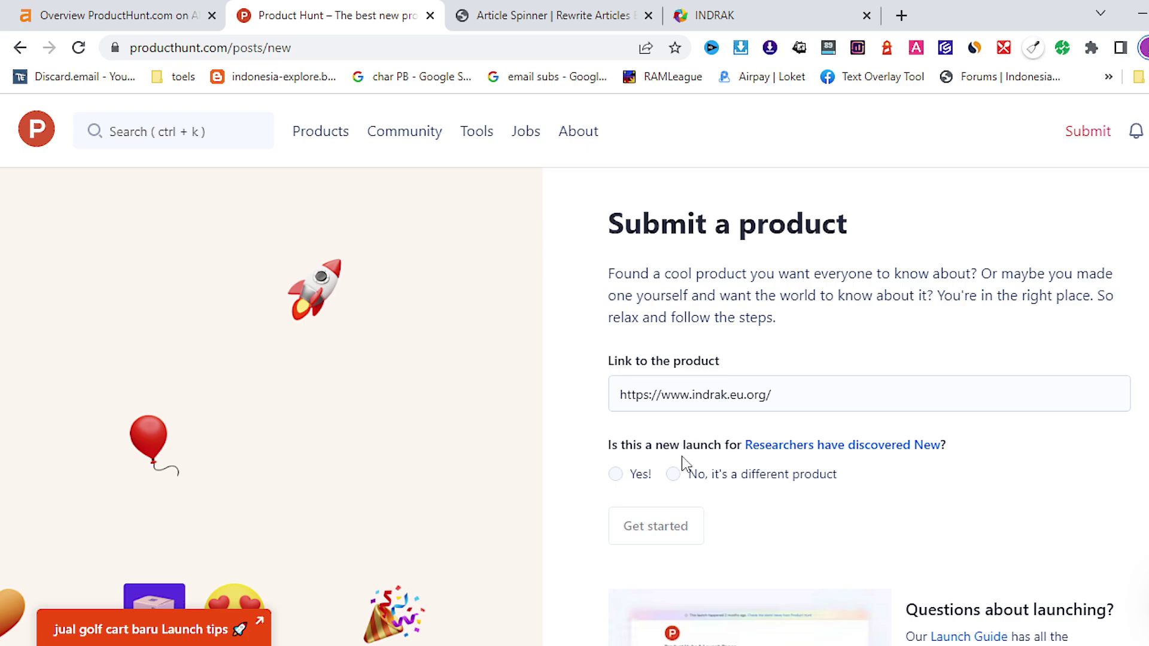
Step: Declare the launch as a different product and proceed to the submission form
scroll(679, 464, "down", 2)
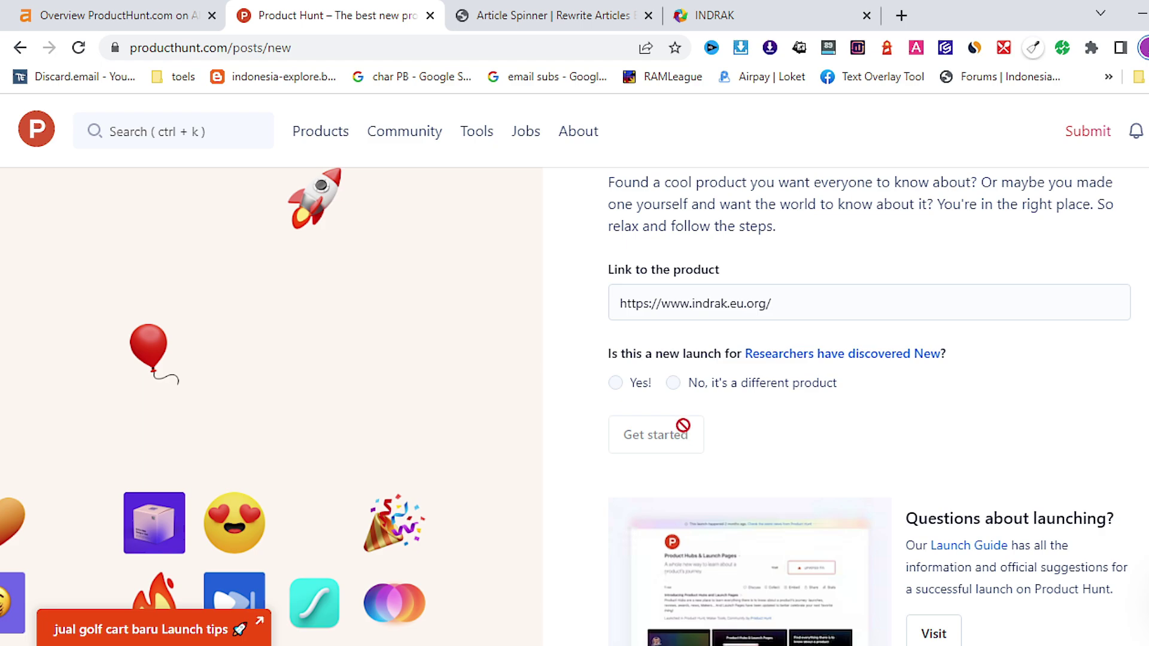
left_click(674, 384)
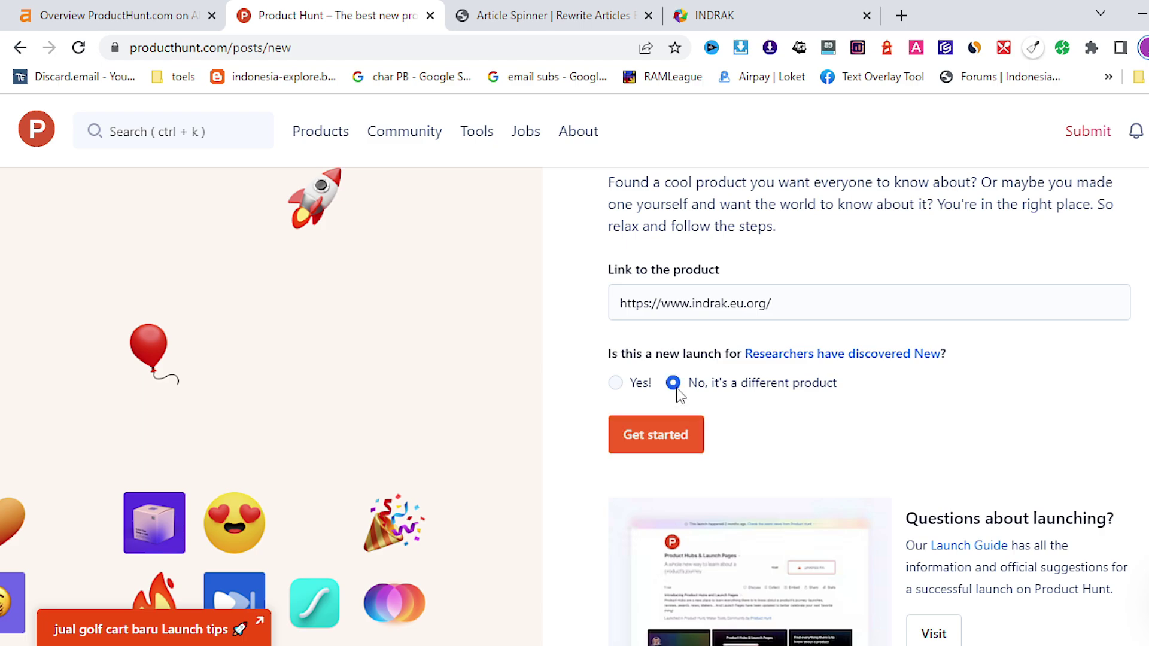
left_click(659, 440)
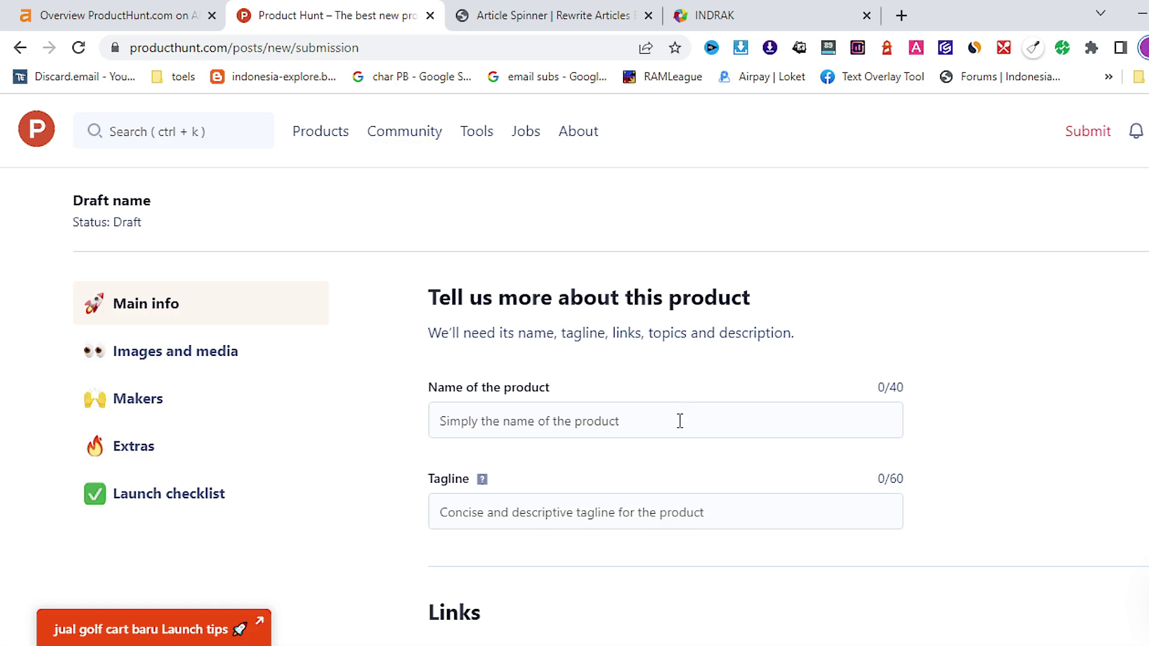
Step: Enter KURSUS SEO as the name of the product
scroll(679, 420, "down", 2)
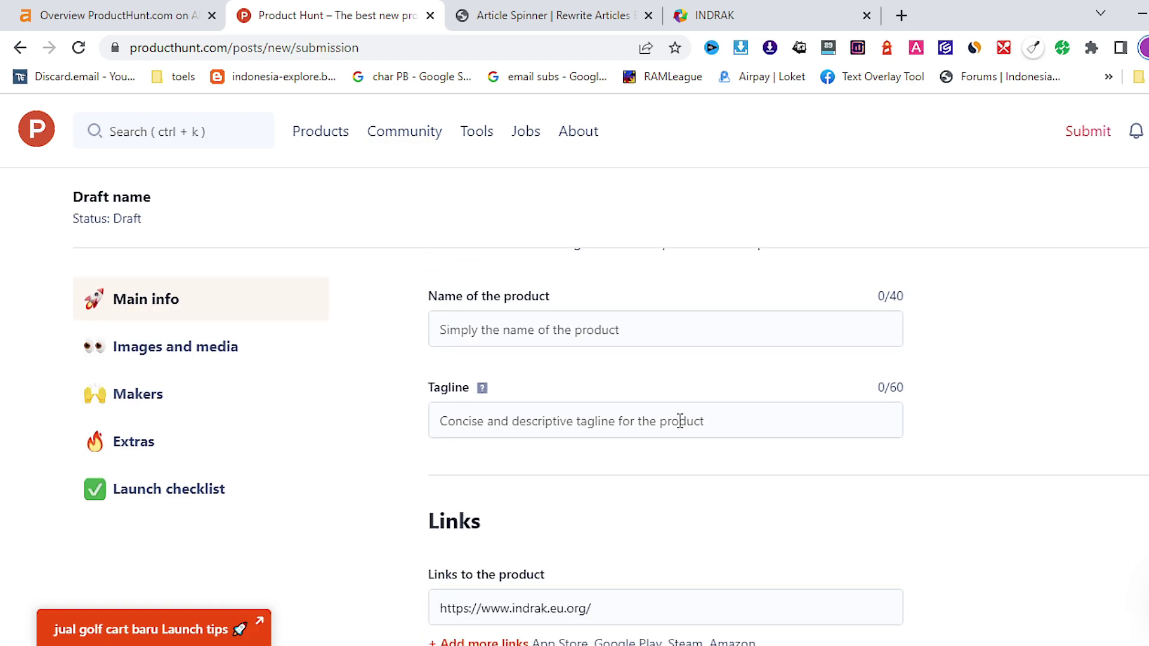
left_click(567, 333)
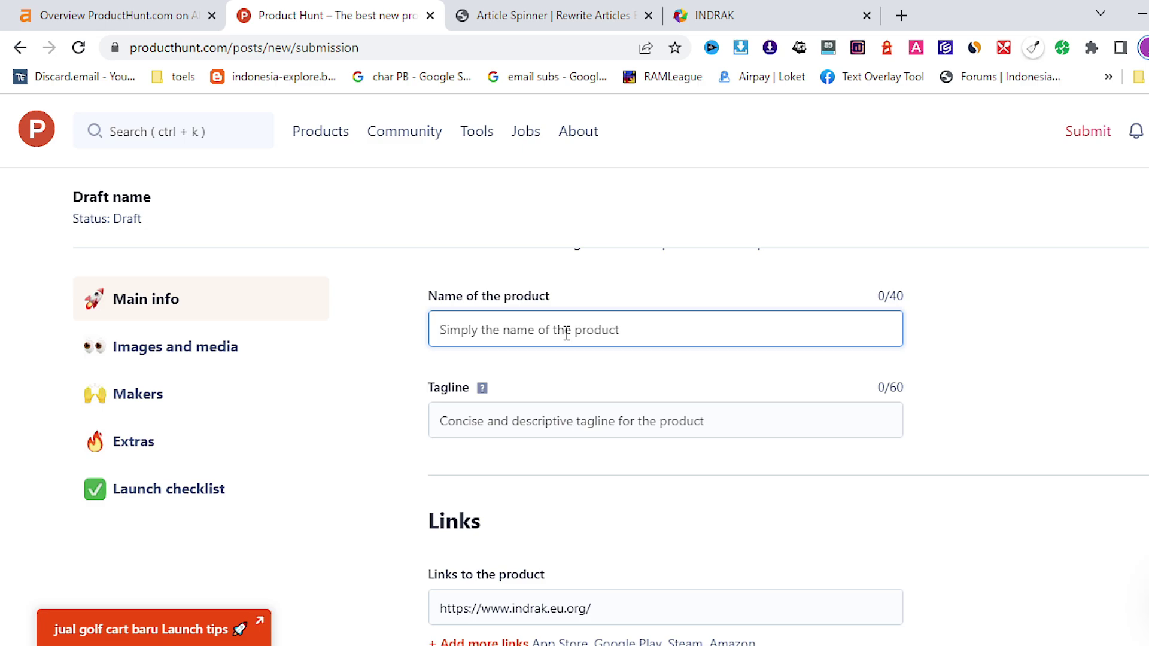
type("KU")
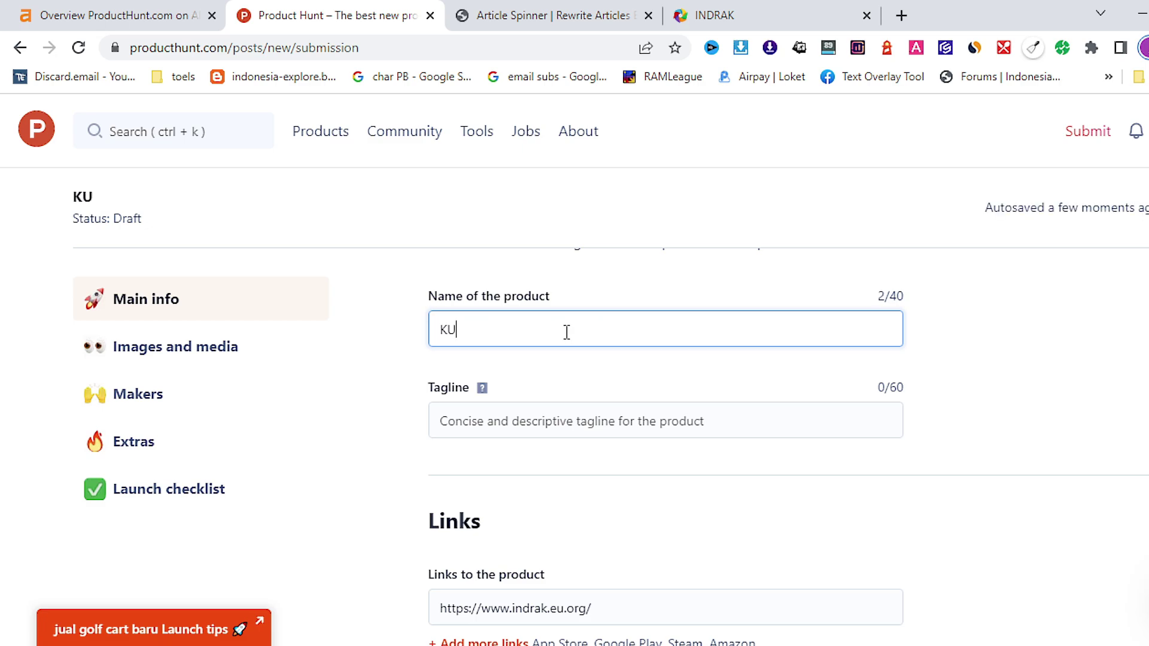
type("T")
key("BackSpace")
type("RSUS SEO")
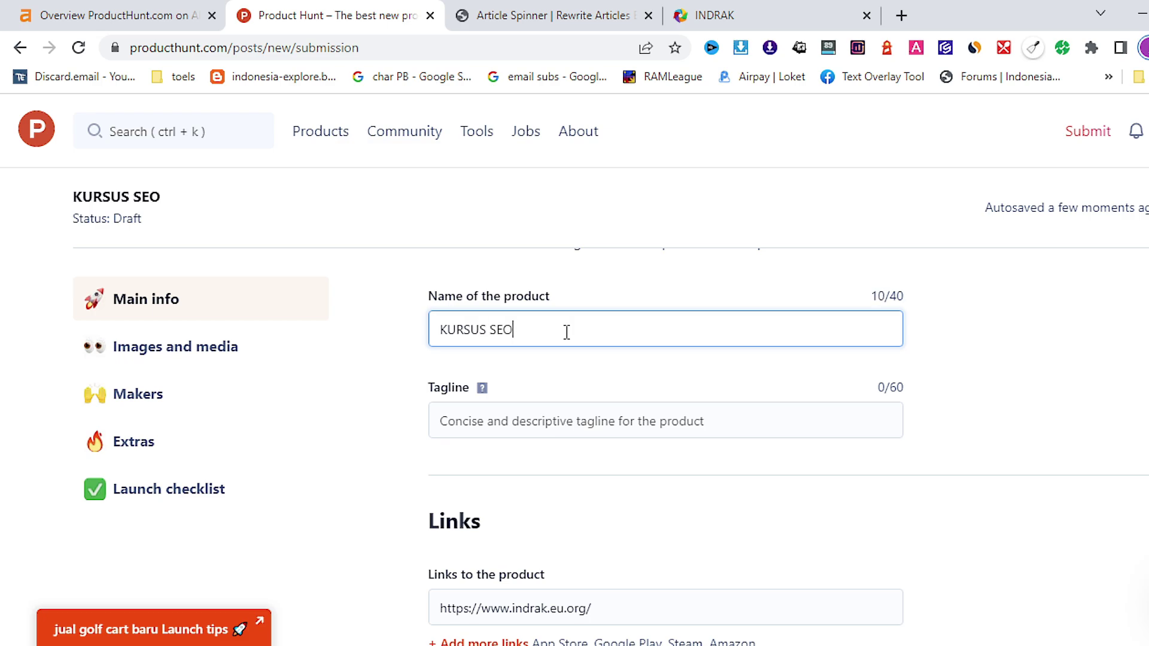
Step: Enter the tagline "kursus dan private seo online" for the product
left_click(572, 419)
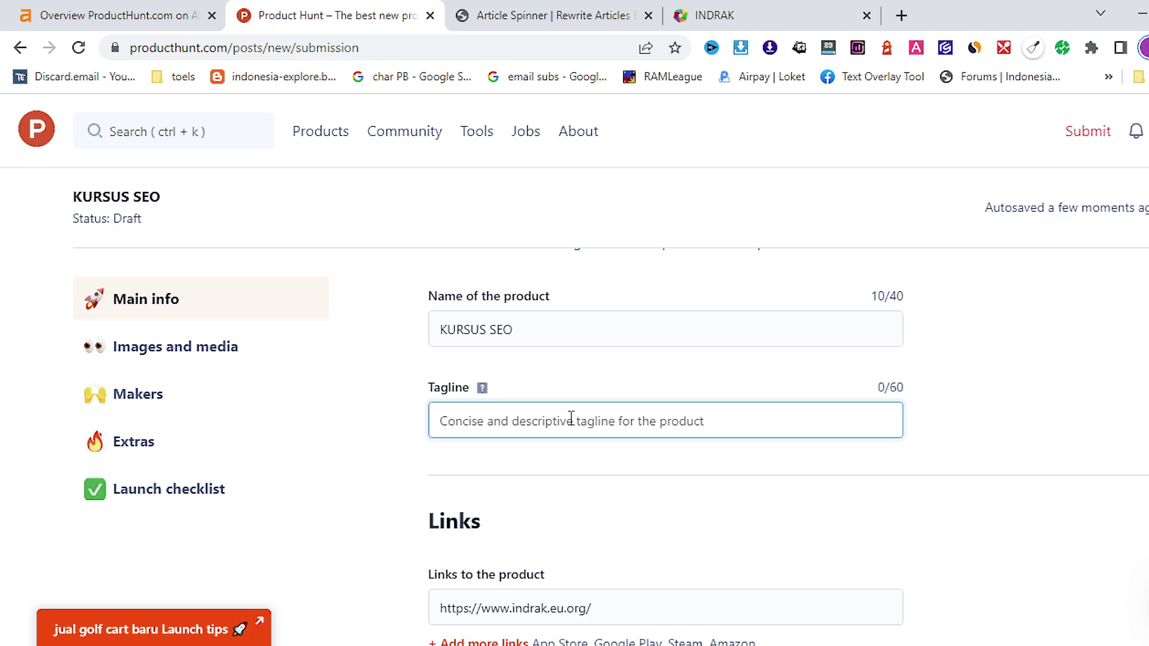
type("kursus d")
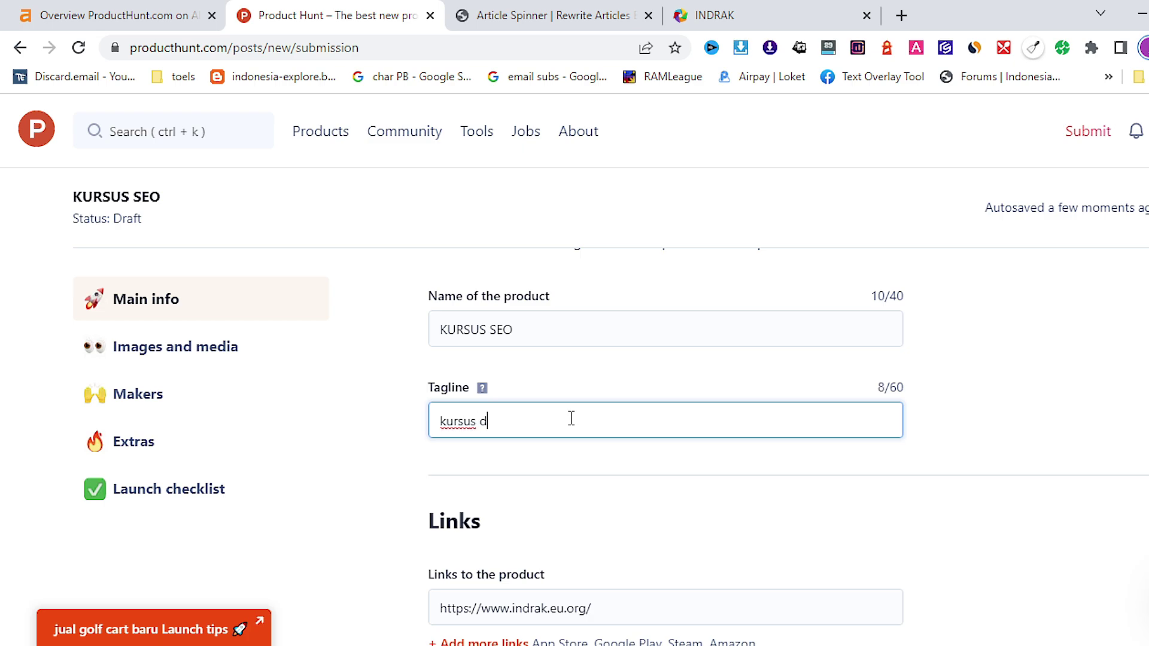
type("an private seo onl")
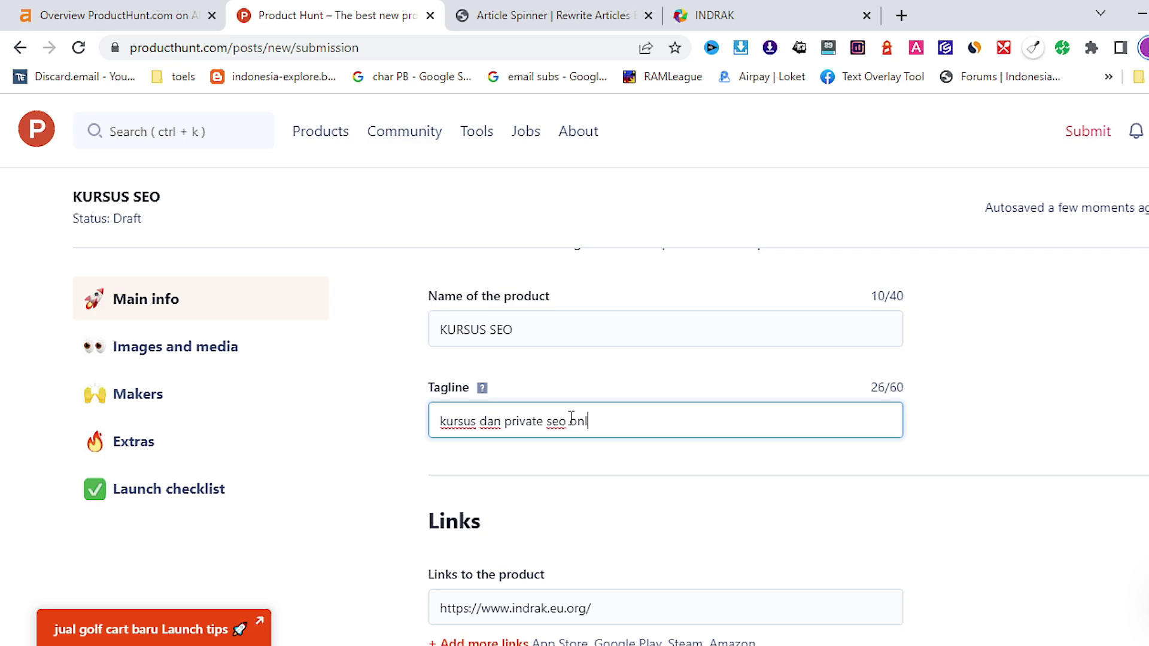
type("ine")
Step: Search the topics for "seo" and add the SEO topic to the product
scroll(570, 418, "down", 3)
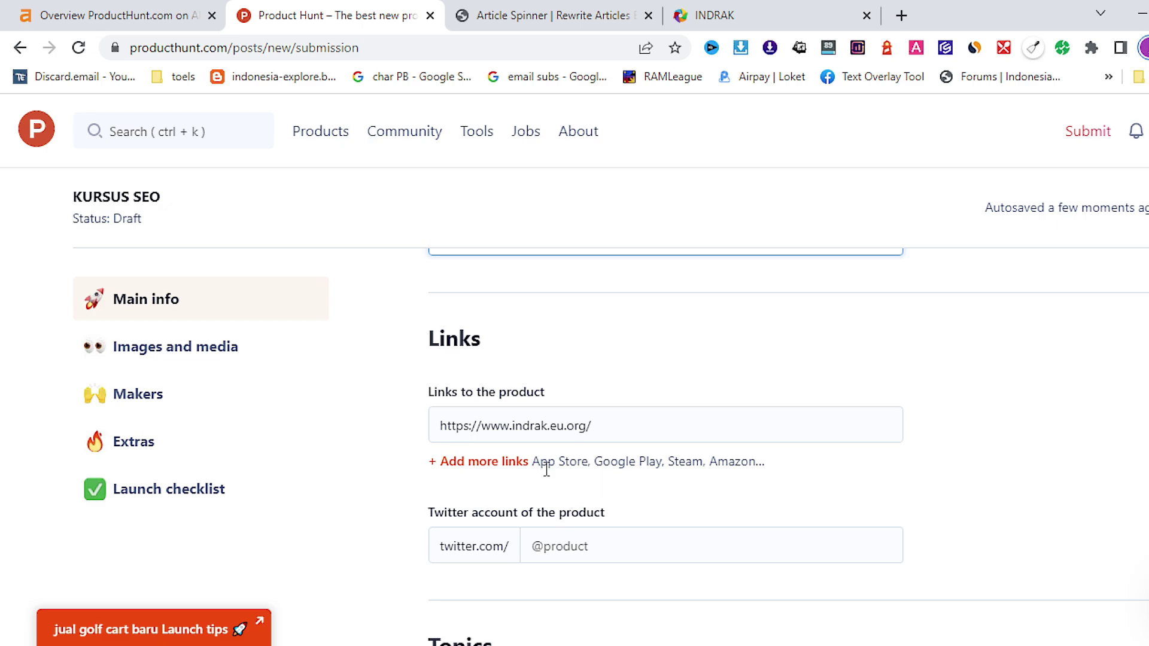
scroll(545, 469, "down", 2)
scroll(546, 469, "down", 3)
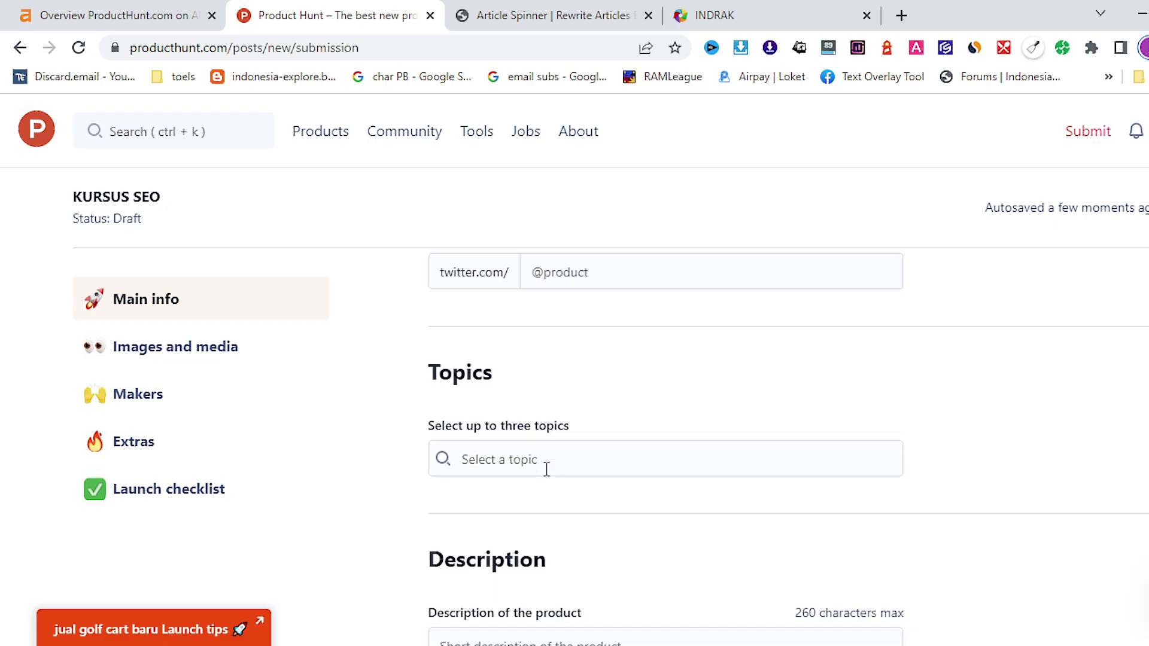
left_click(546, 468)
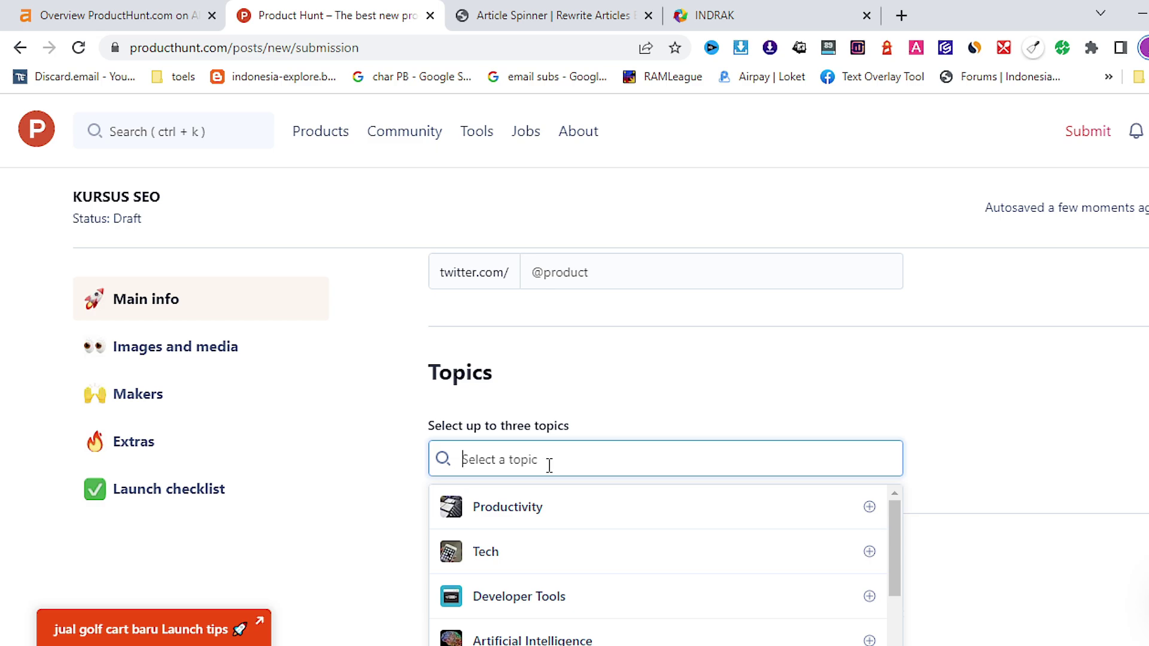
type("seo")
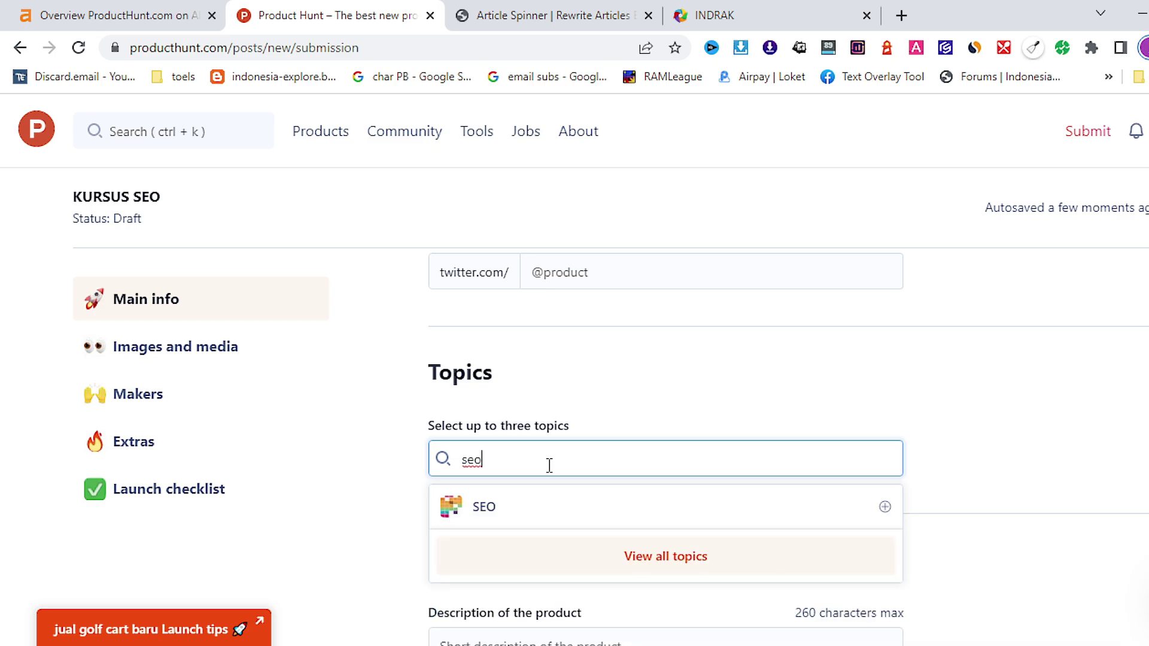
left_click(513, 508)
Step: Search the topics for "online" and add Online Learning as the second topic
scroll(556, 488, "down", 3)
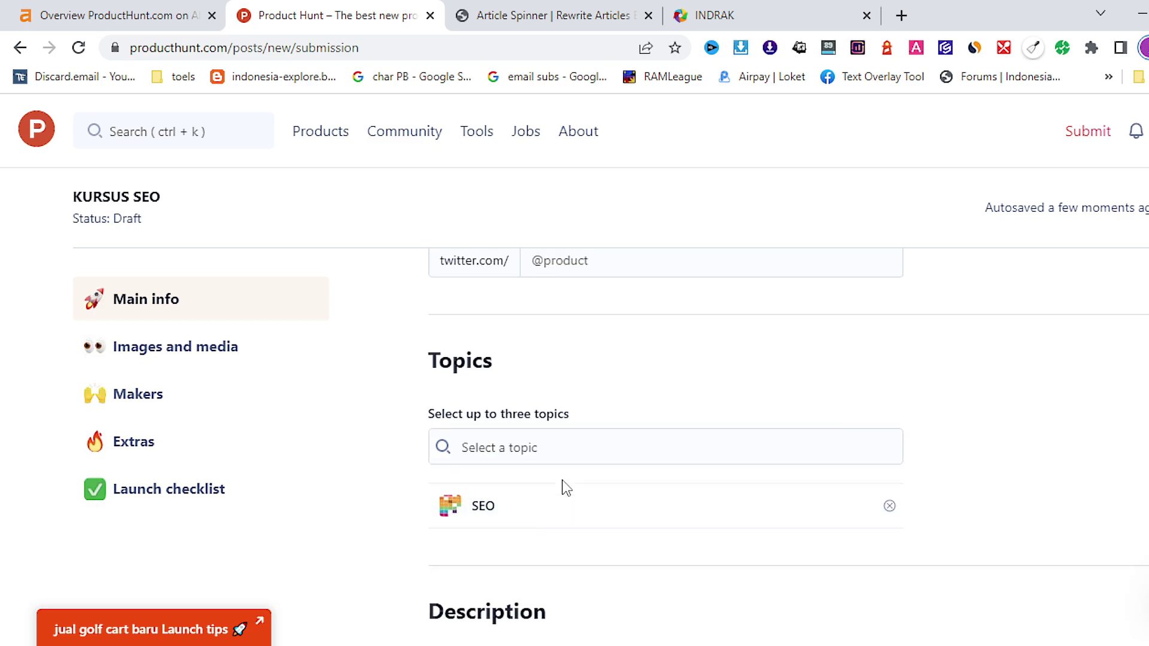
scroll(548, 364, "up", 2)
left_click(528, 368)
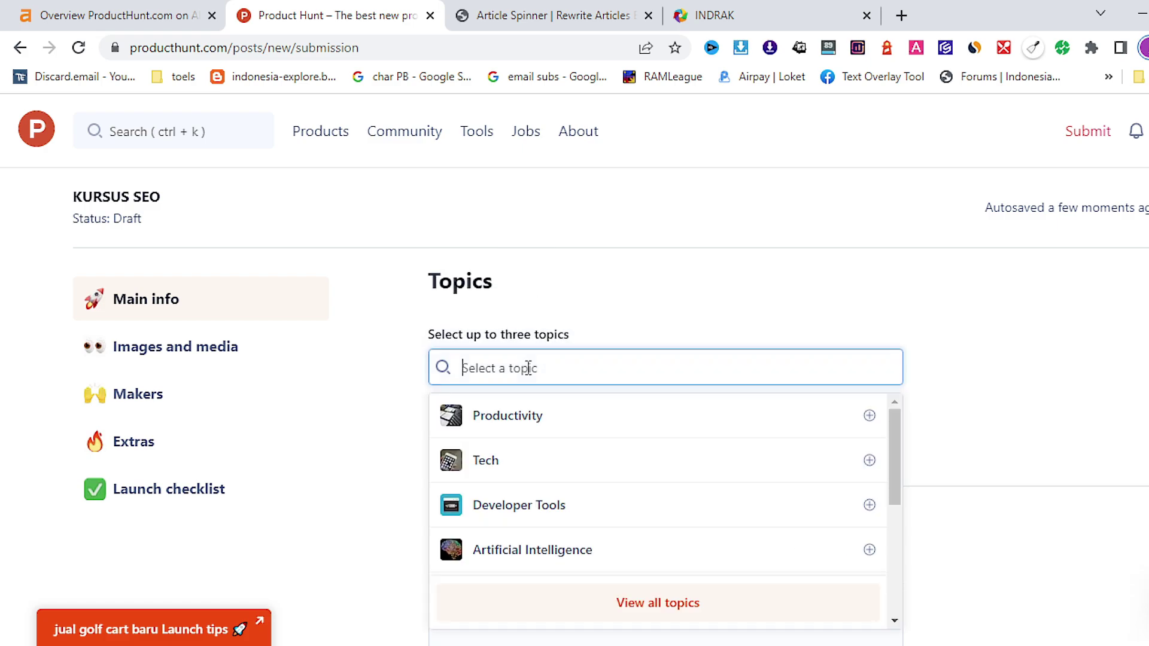
type("online")
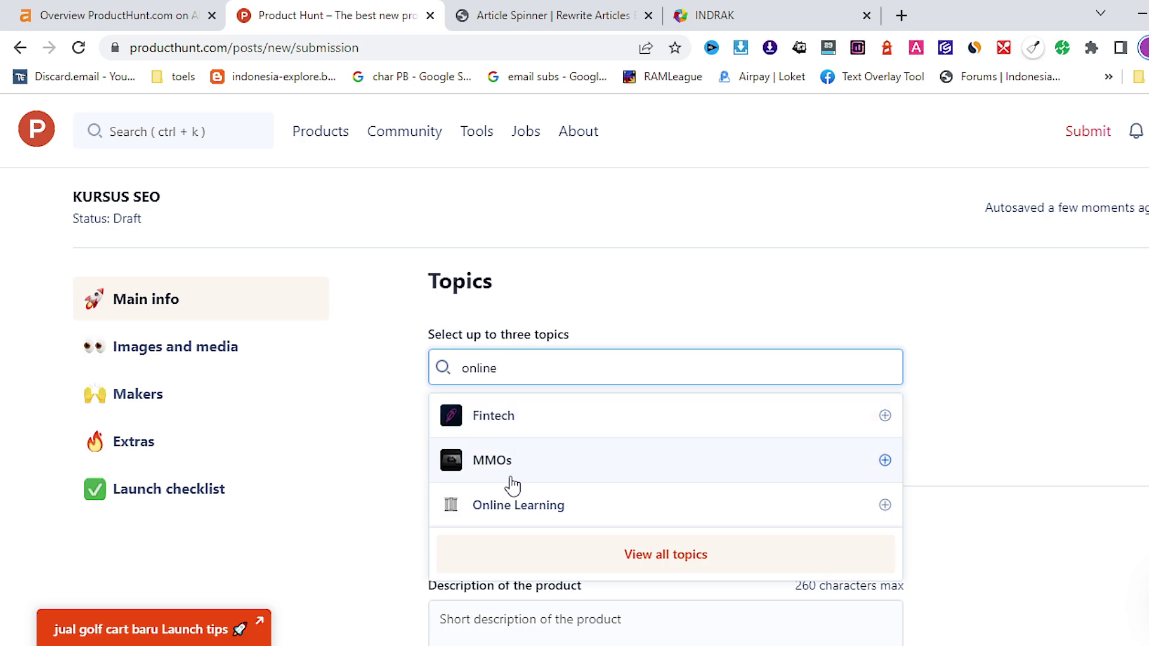
left_click(521, 507)
Step: Switch to Notepad, copy the highlighted two-line text about online SEO training, and return to the product form
scroll(630, 465, "down", 3)
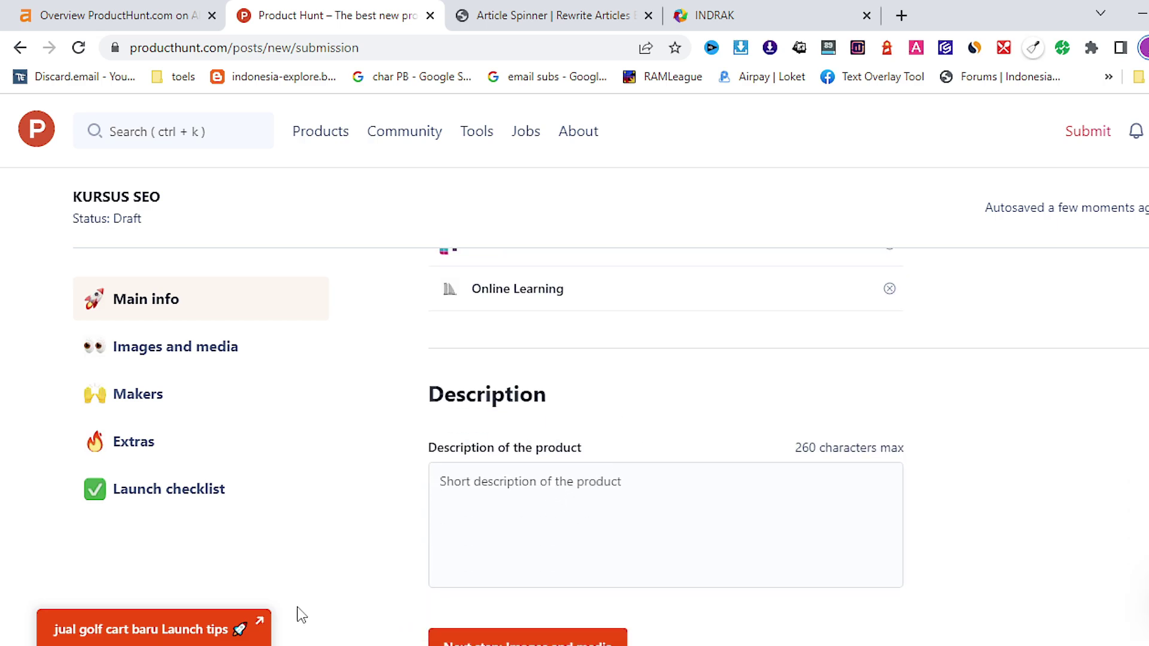
left_click(289, 642)
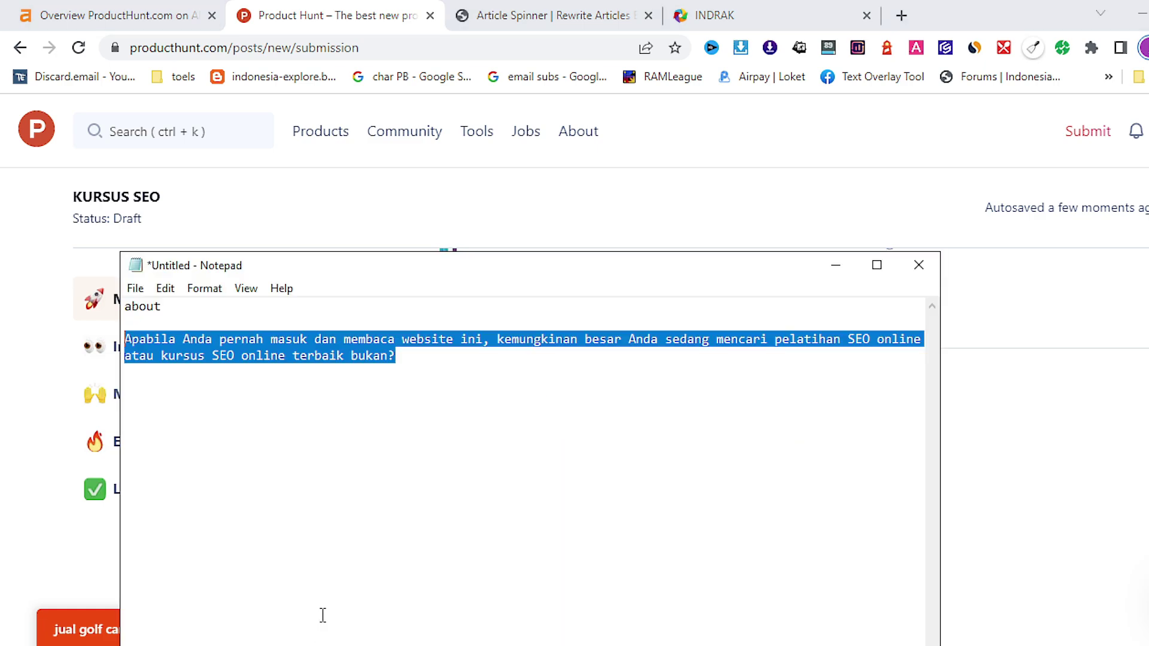
right_click(351, 357)
left_click(393, 422)
left_click(980, 477)
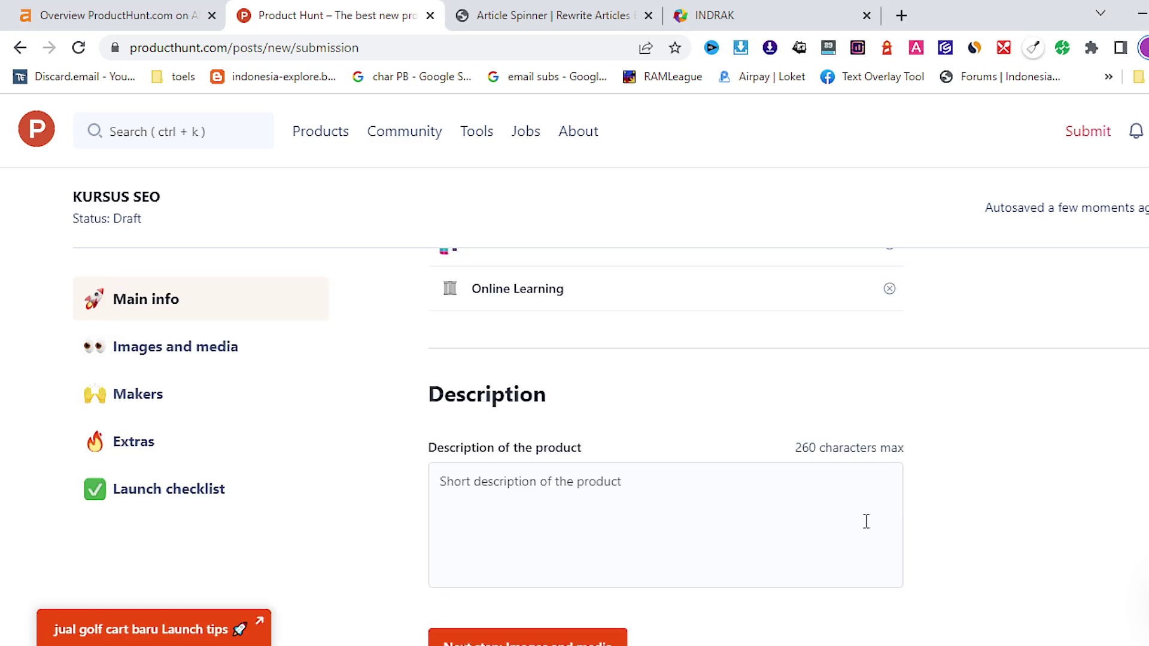
Step: Paste the copied text about online SEO training as the description of the product
left_click(616, 486)
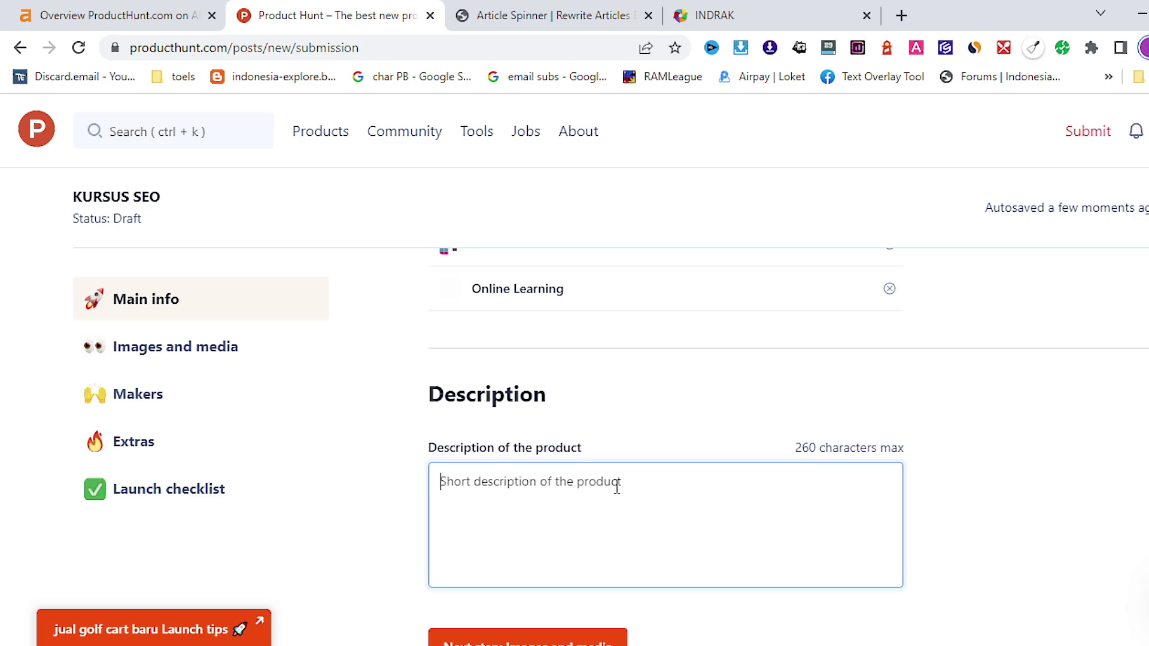
right_click(617, 486)
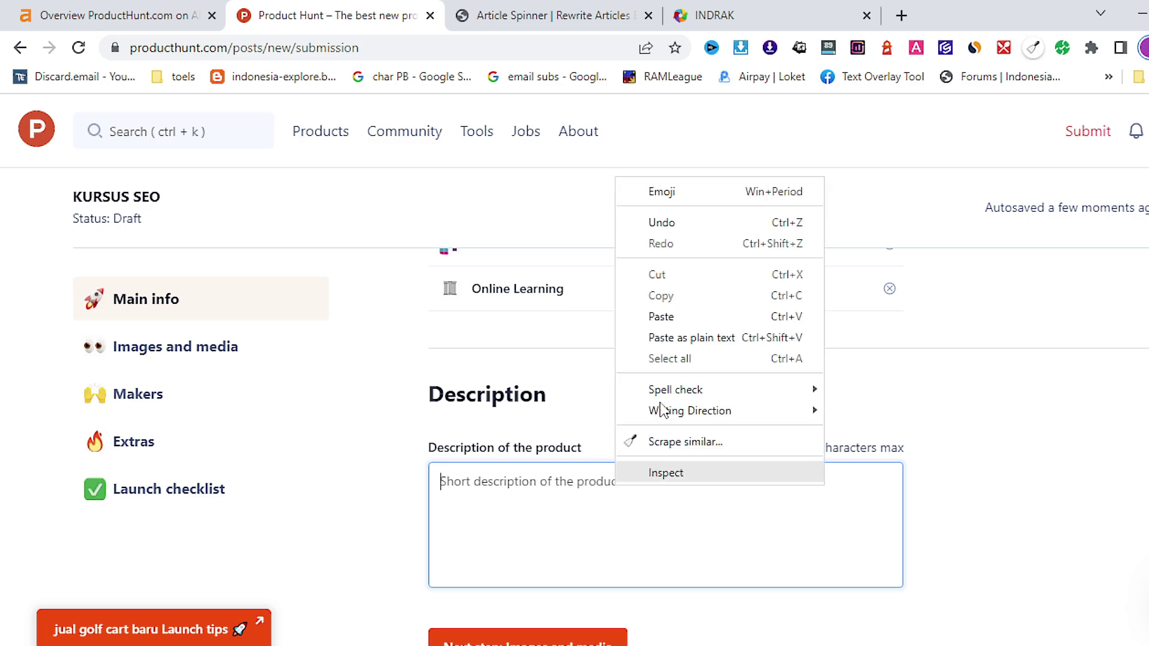
left_click(661, 336)
scroll(658, 318, "down", 1)
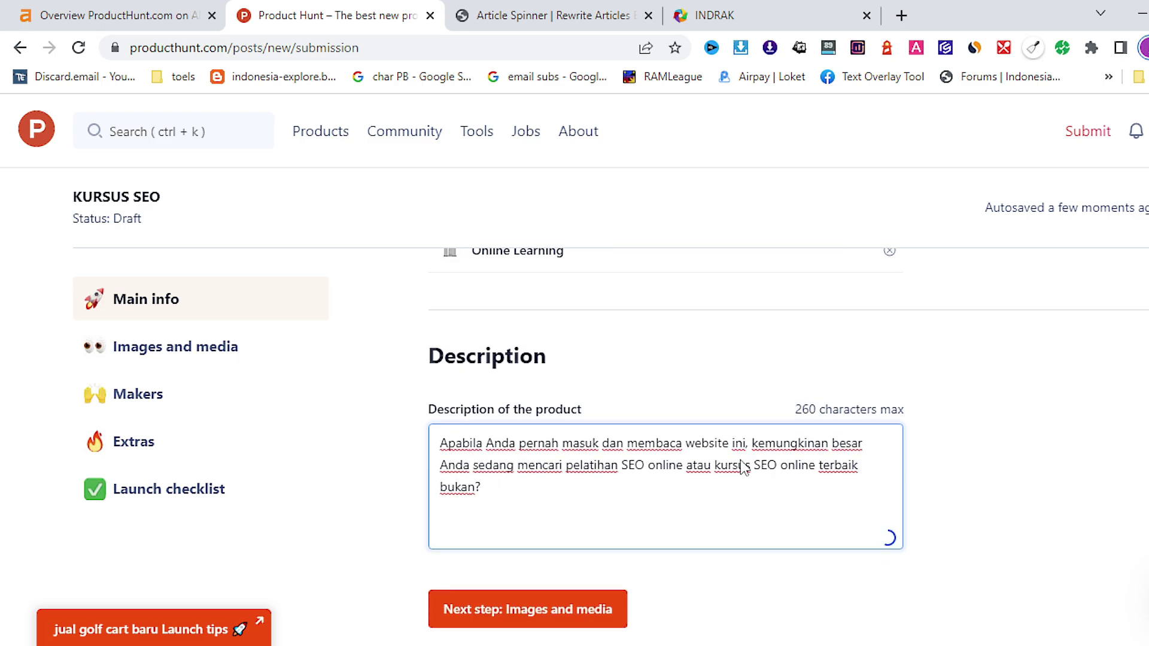
Step: Continue to the images and media section and upload the kursus-seo image as the product thumbnail
left_click(527, 578)
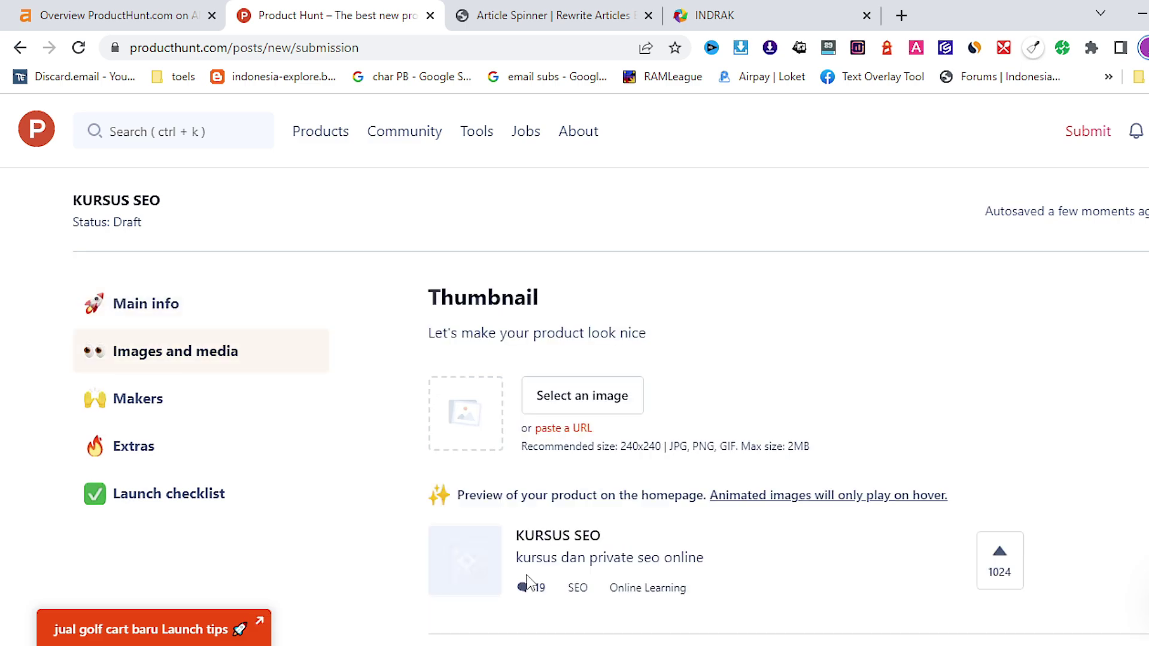
scroll(721, 492, "down", 1)
scroll(722, 493, "down", 1)
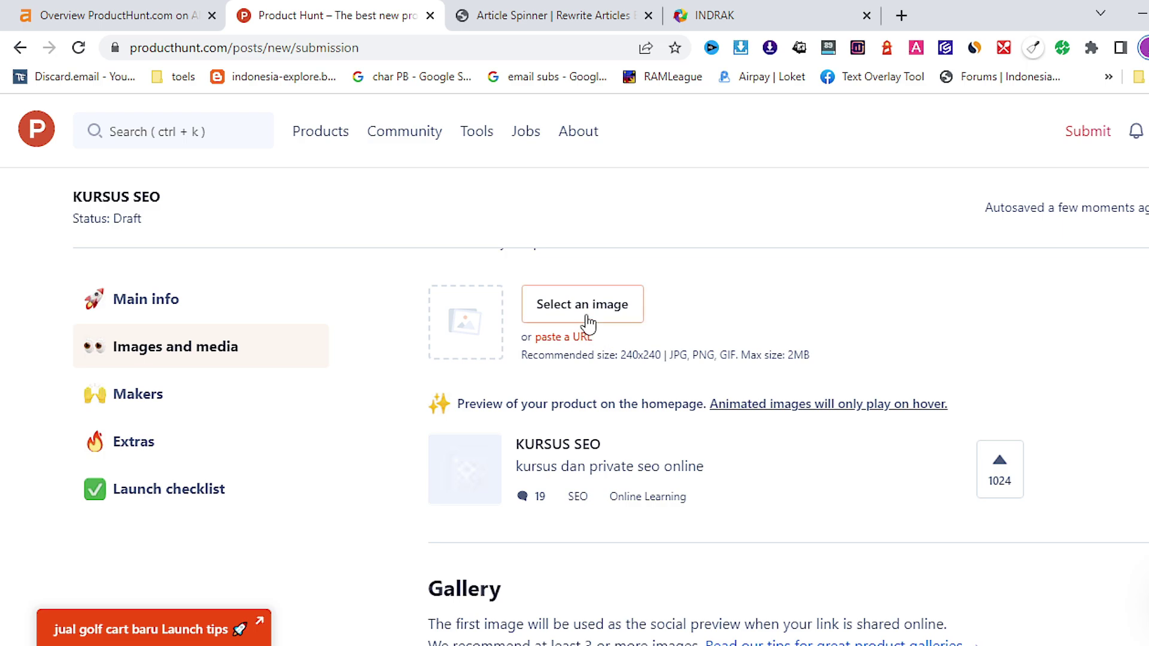
left_click(587, 315)
scroll(430, 281, "down", 2)
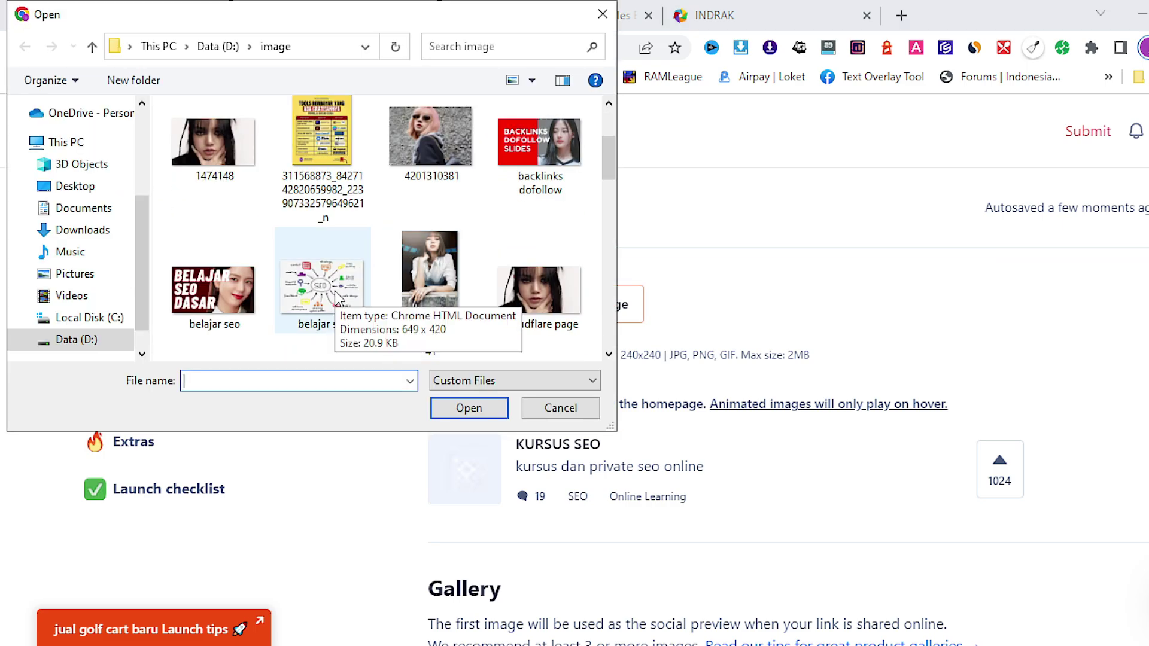
scroll(404, 258, "down", 4)
scroll(404, 265, "down", 3)
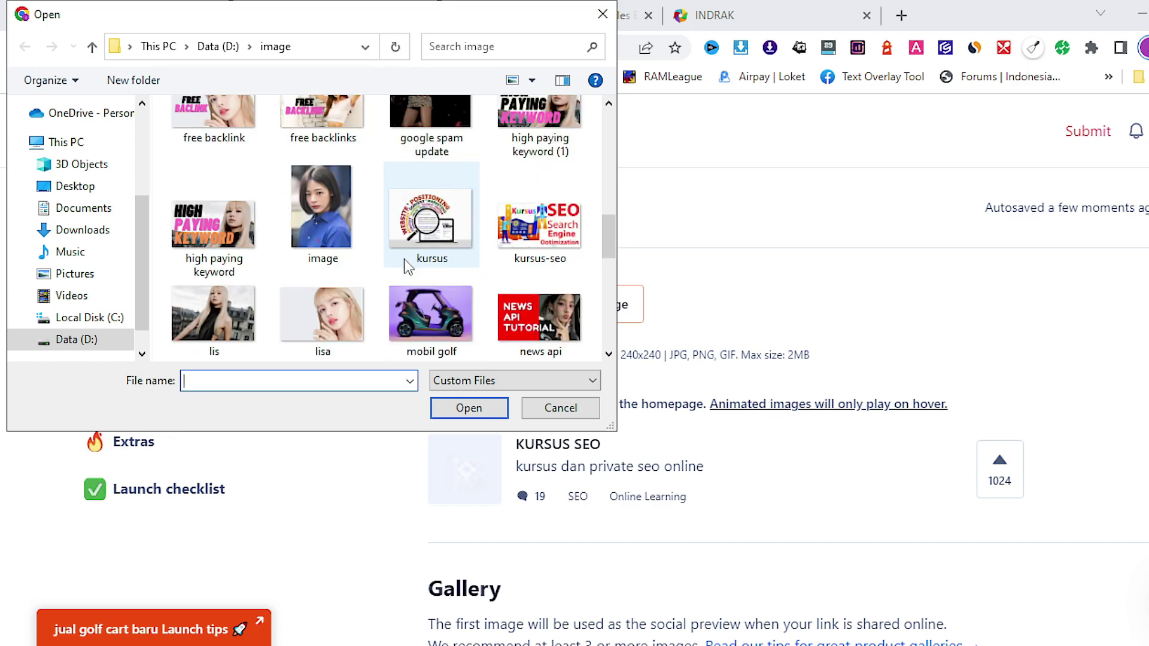
left_click(530, 243)
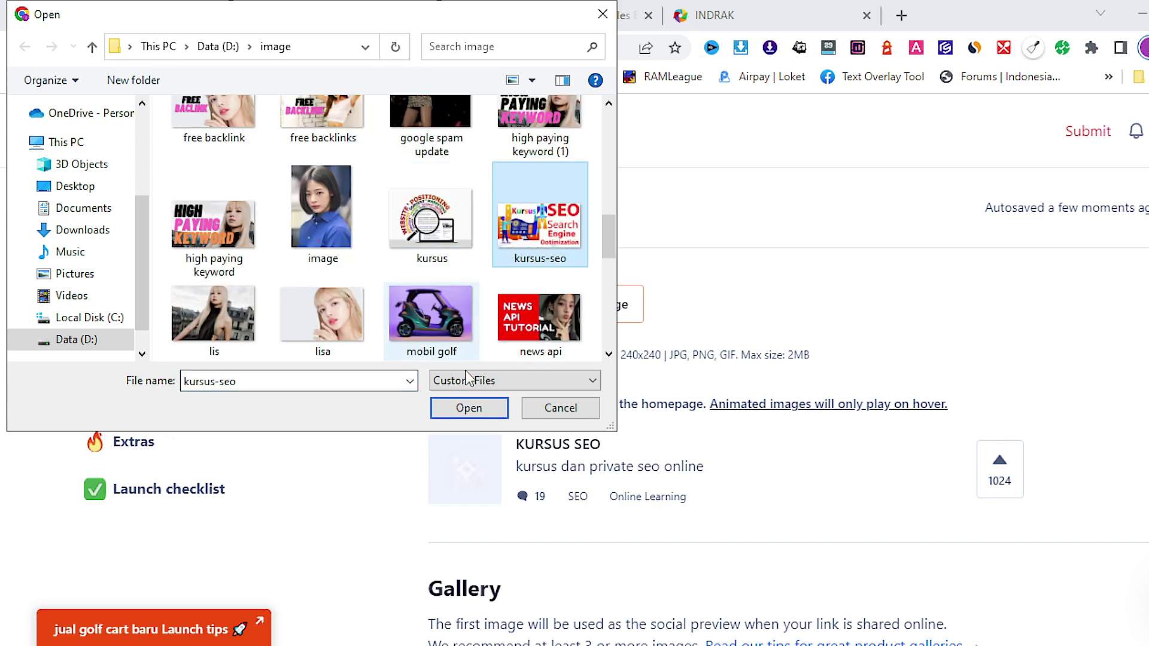
left_click(470, 409)
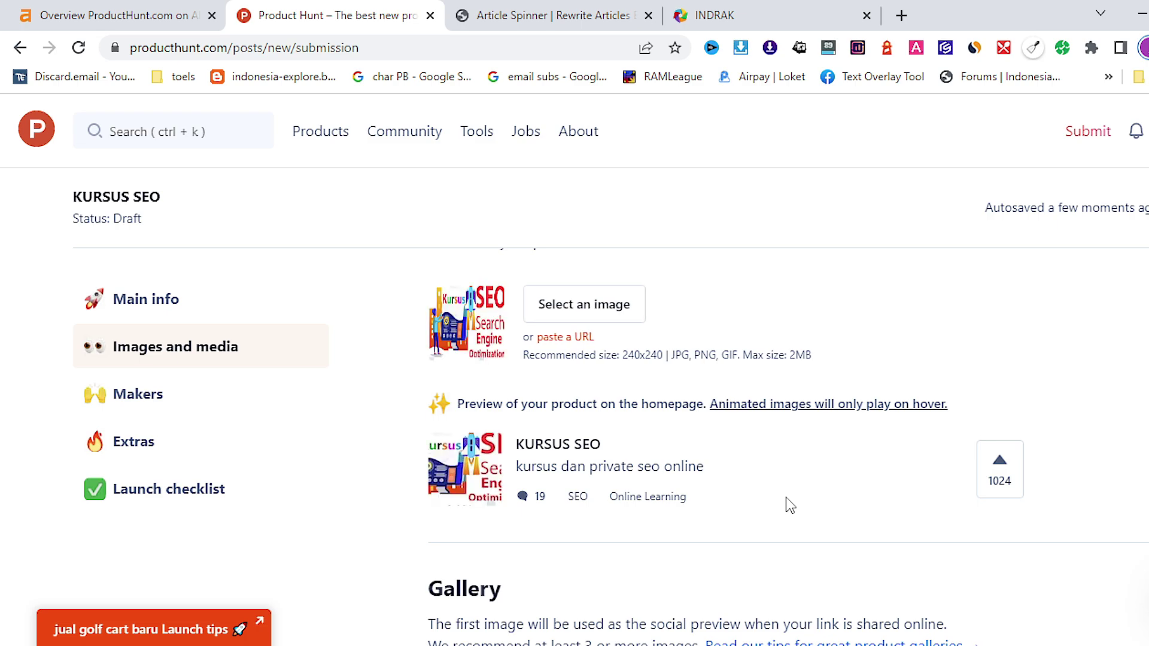
scroll(789, 505, "down", 6)
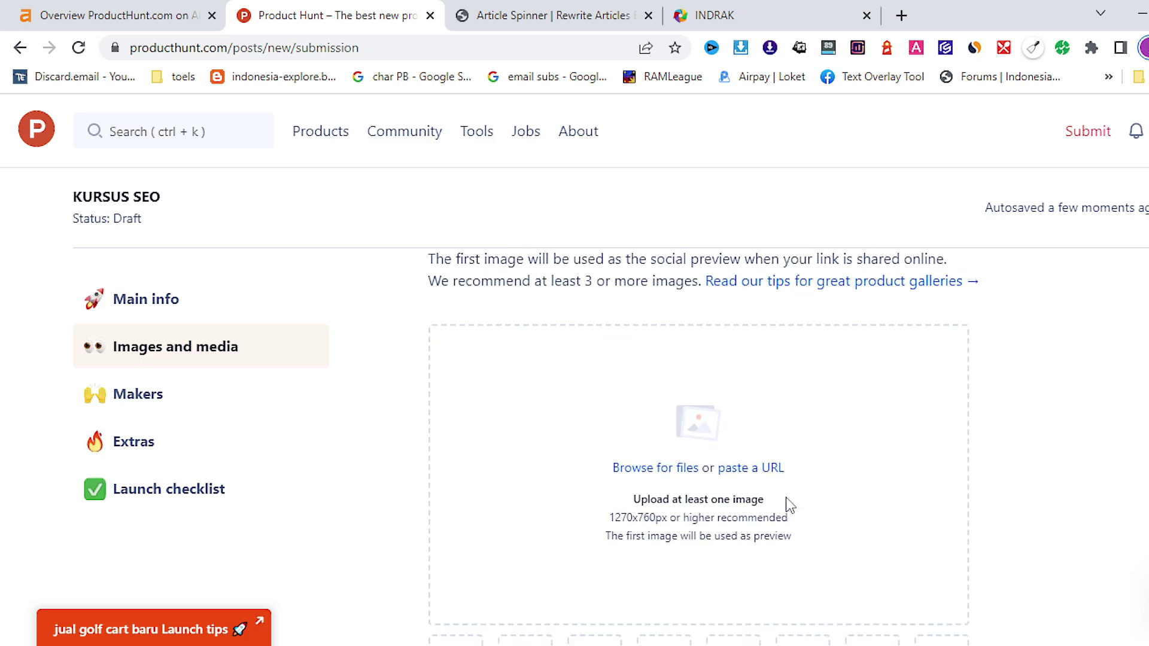
left_click(713, 467)
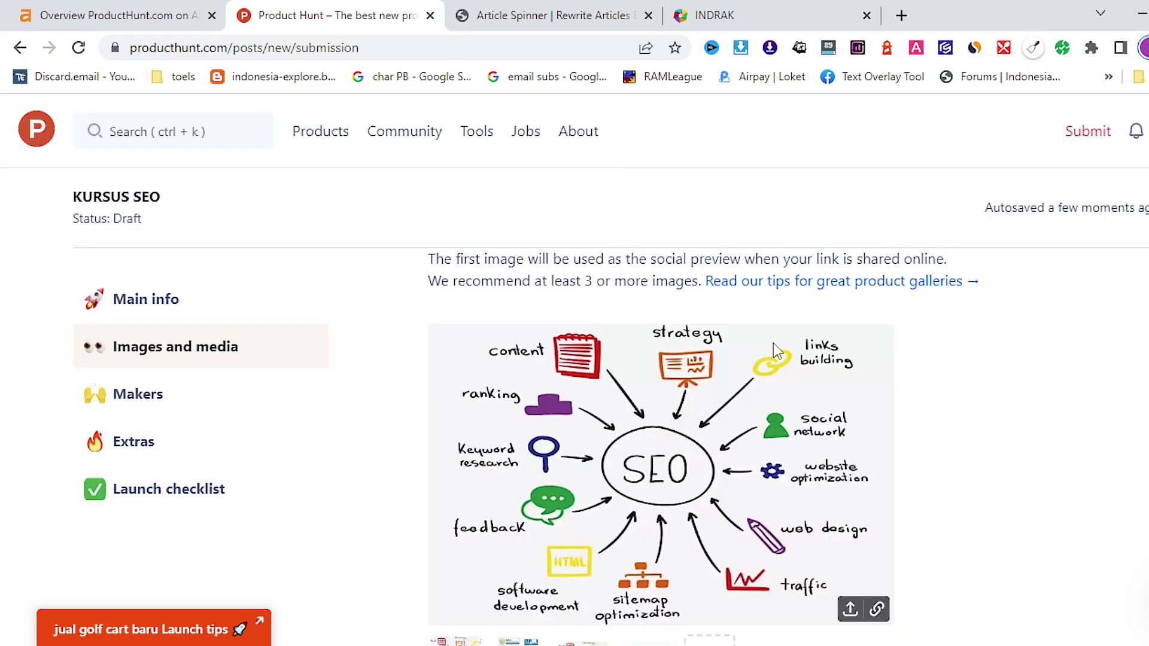
scroll(773, 343, "down", 6)
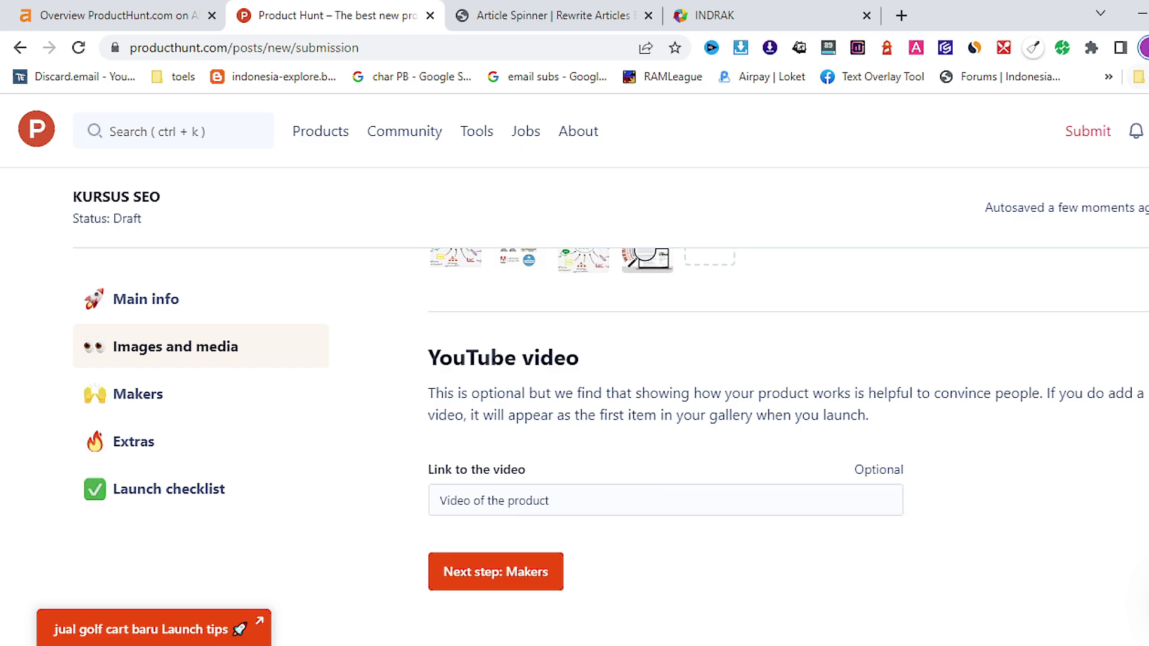
left_click(546, 500)
right_click(546, 500)
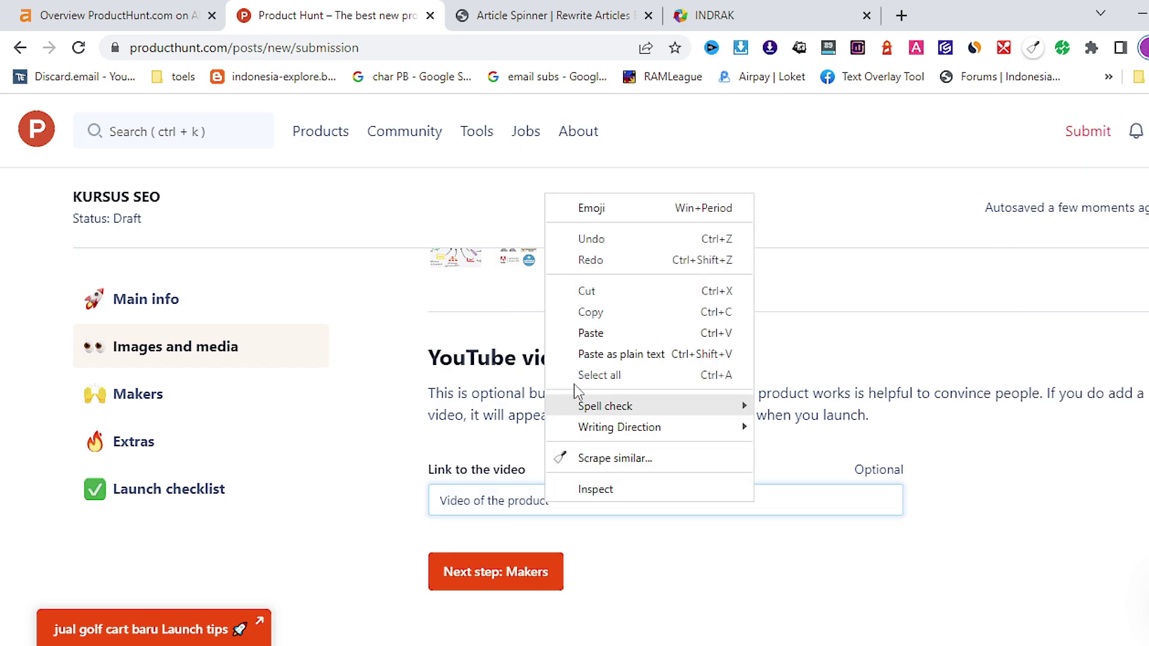
left_click(591, 333)
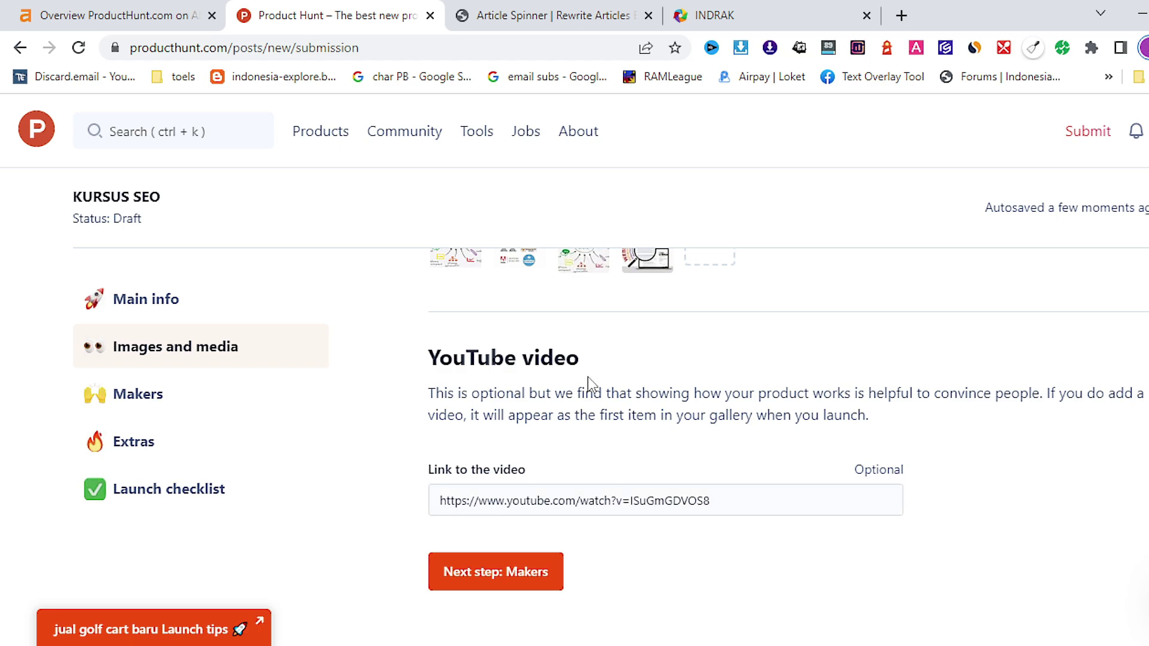
left_click(520, 573)
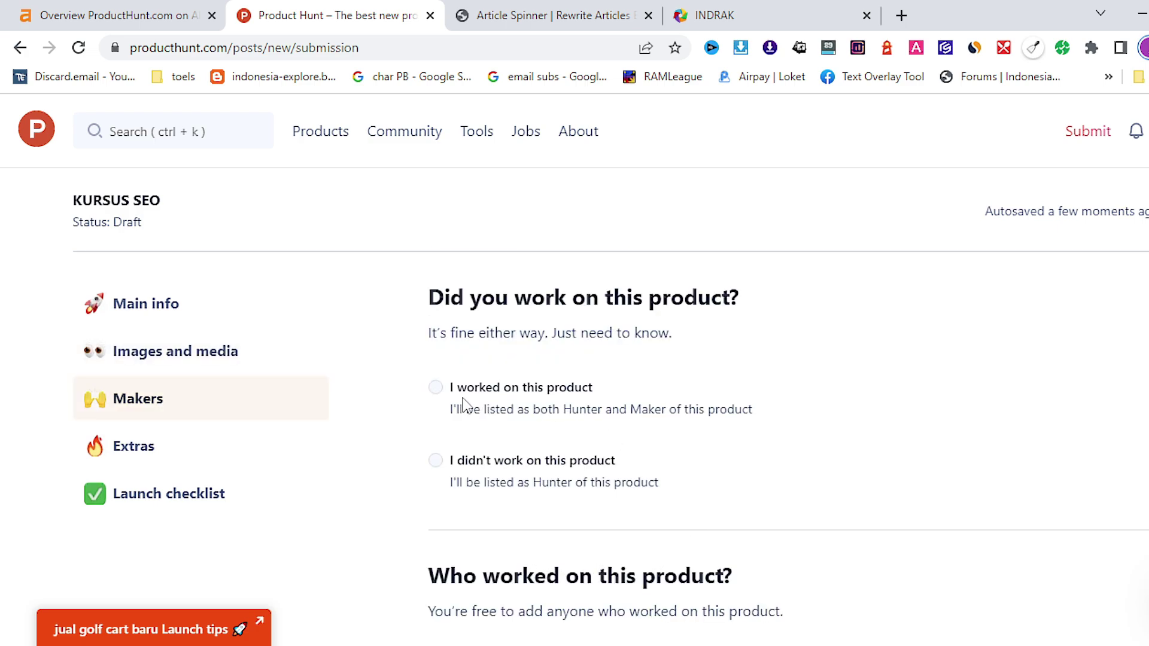
left_click(439, 388)
scroll(647, 450, "down", 3)
scroll(647, 449, "down", 2)
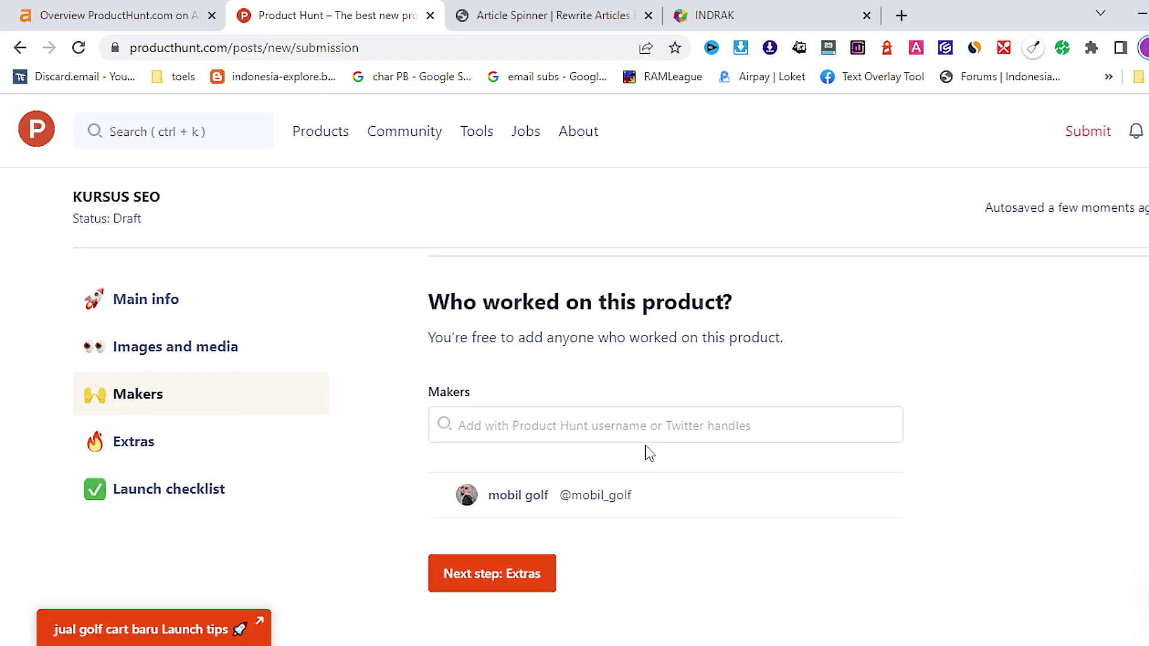
left_click(557, 426)
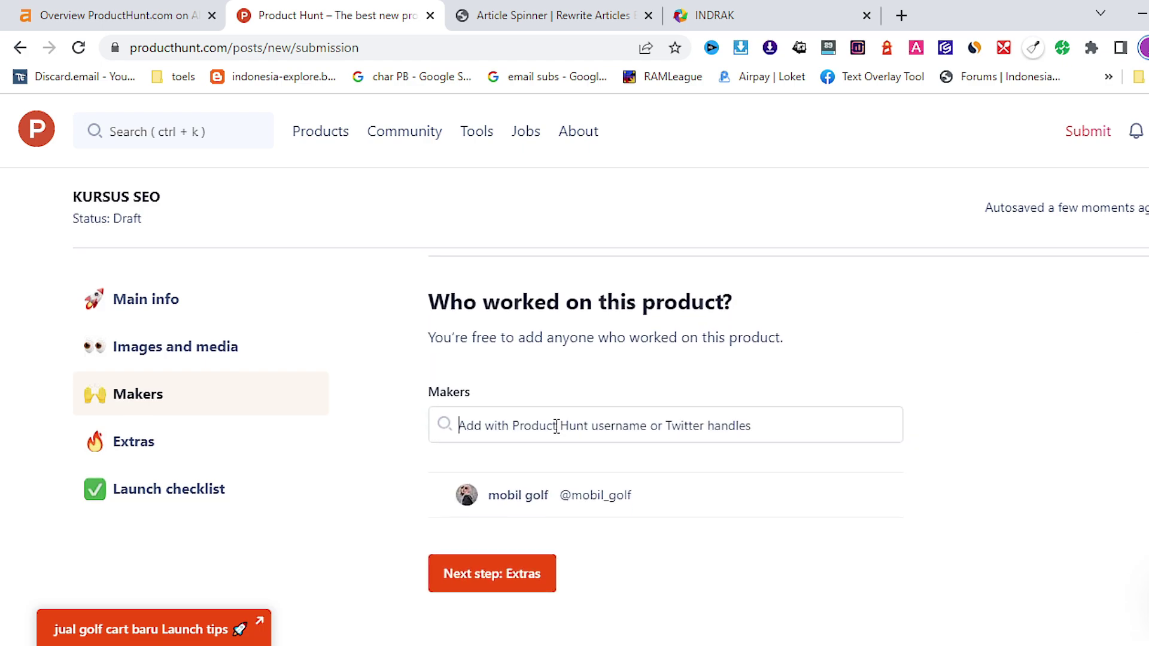
type("indrak")
key("Return")
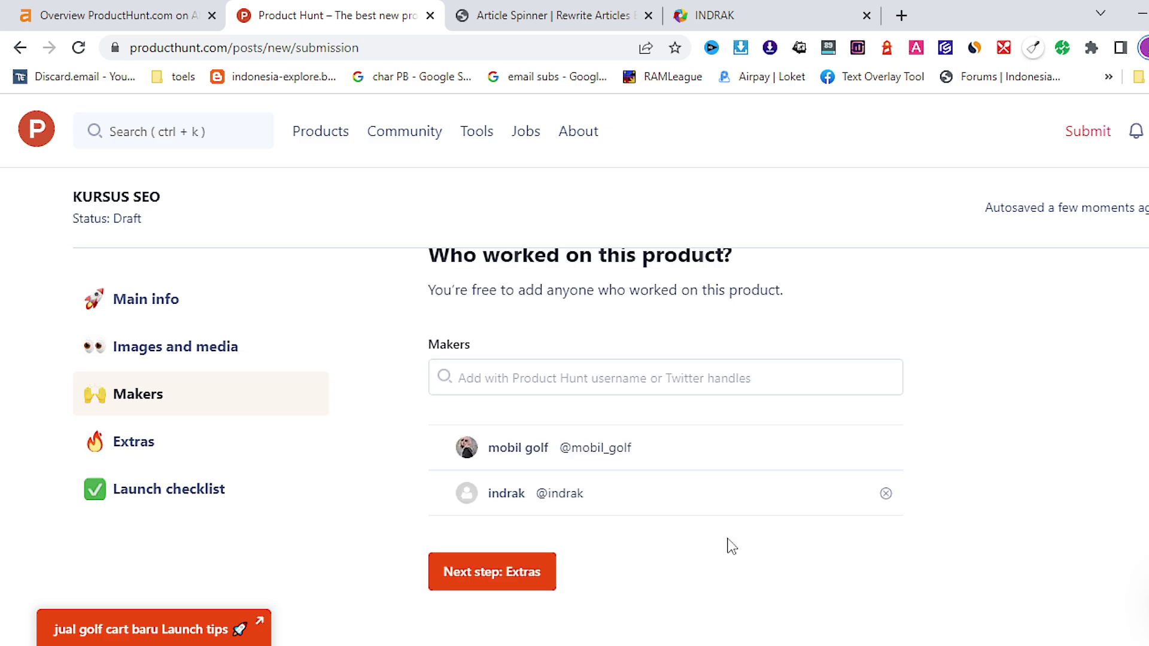
Step: In the extras section, set the pricing to Free and agree to share the product with press contacts
left_click(535, 572)
scroll(730, 584, "down", 1)
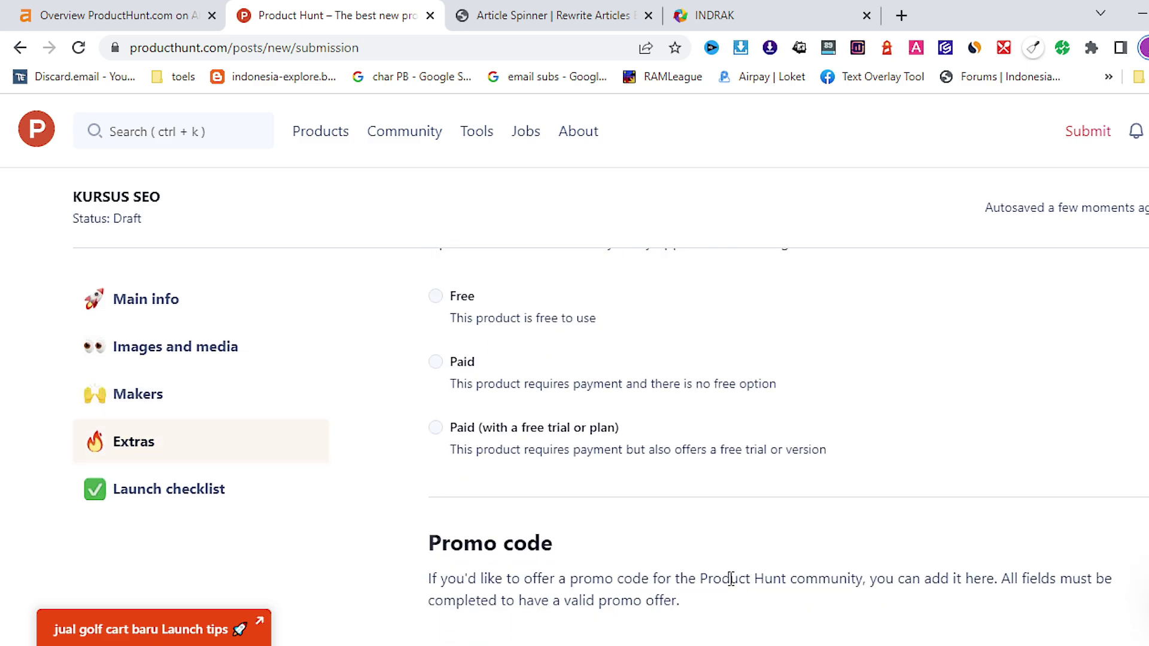
left_click(435, 297)
scroll(690, 484, "down", 1)
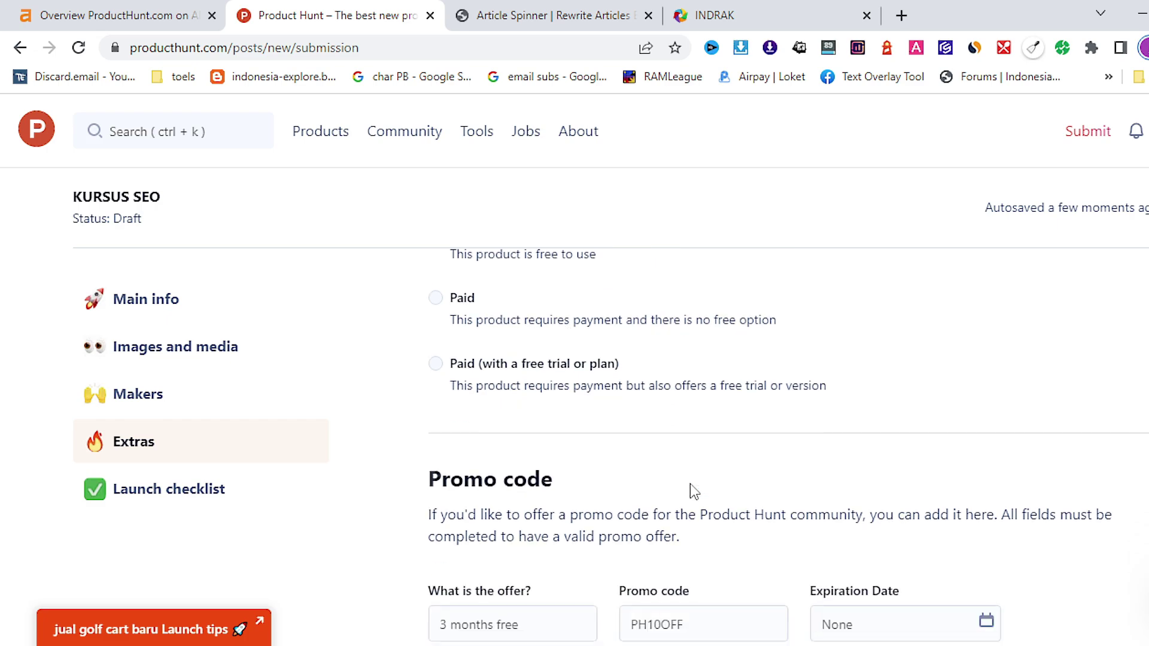
scroll(690, 483, "down", 5)
scroll(491, 365, "down", 6)
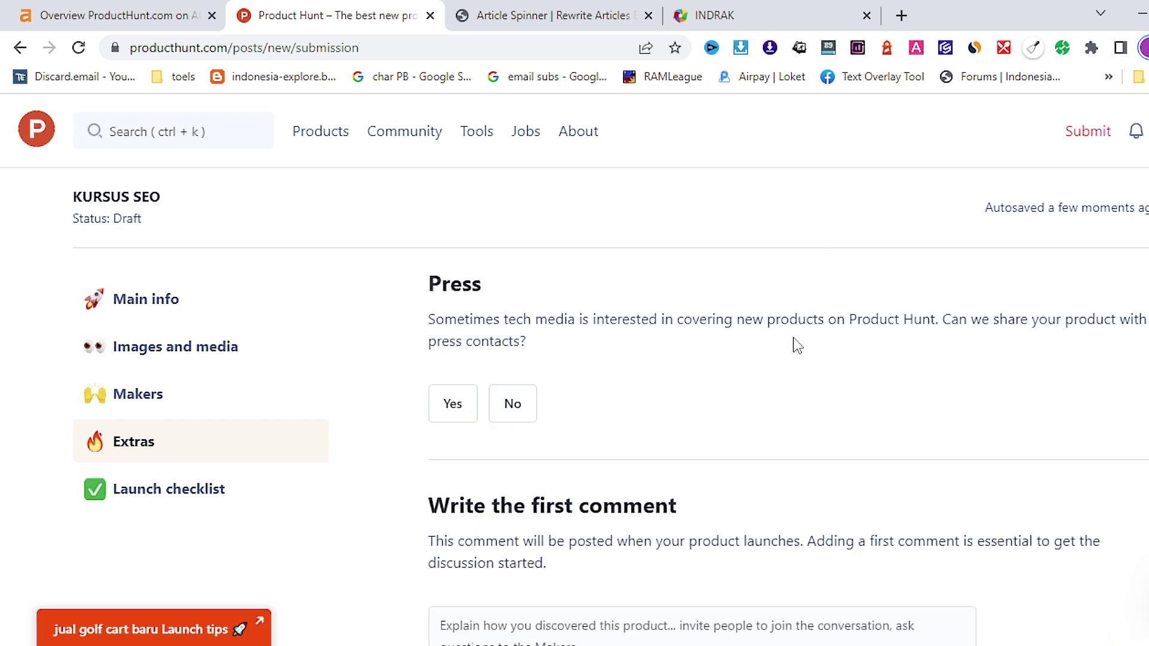
left_click(455, 406)
Step: Write the first comment as "kursus dan private seo guide by indrak....niceeeee"
scroll(607, 434, "down", 1)
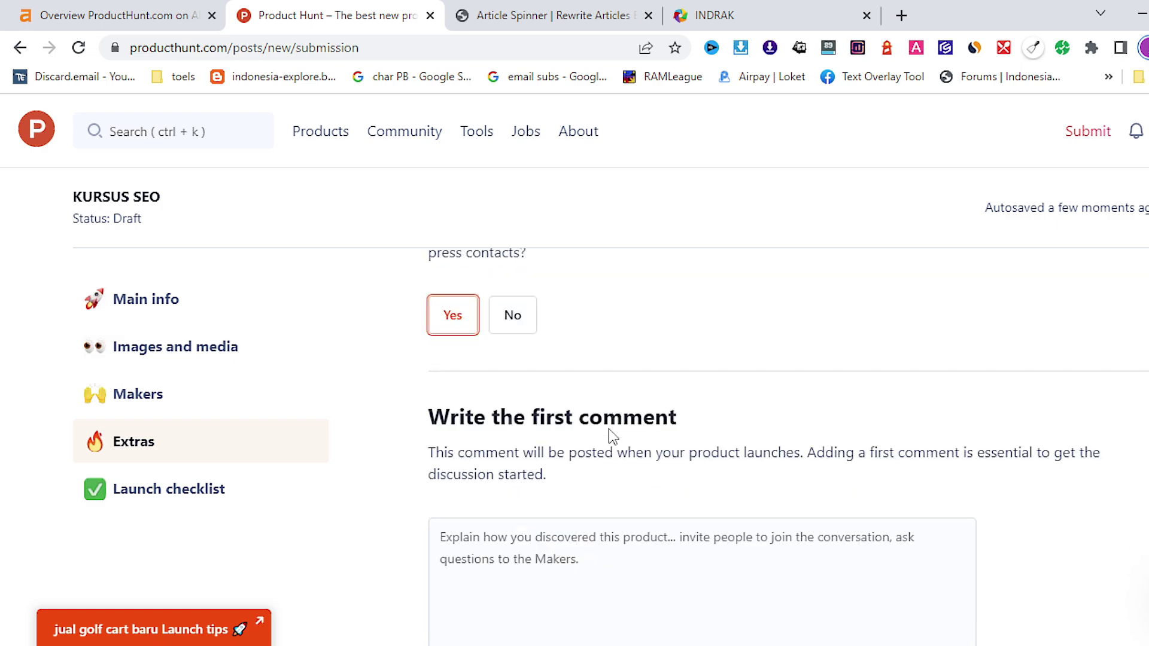
scroll(610, 435, "down", 2)
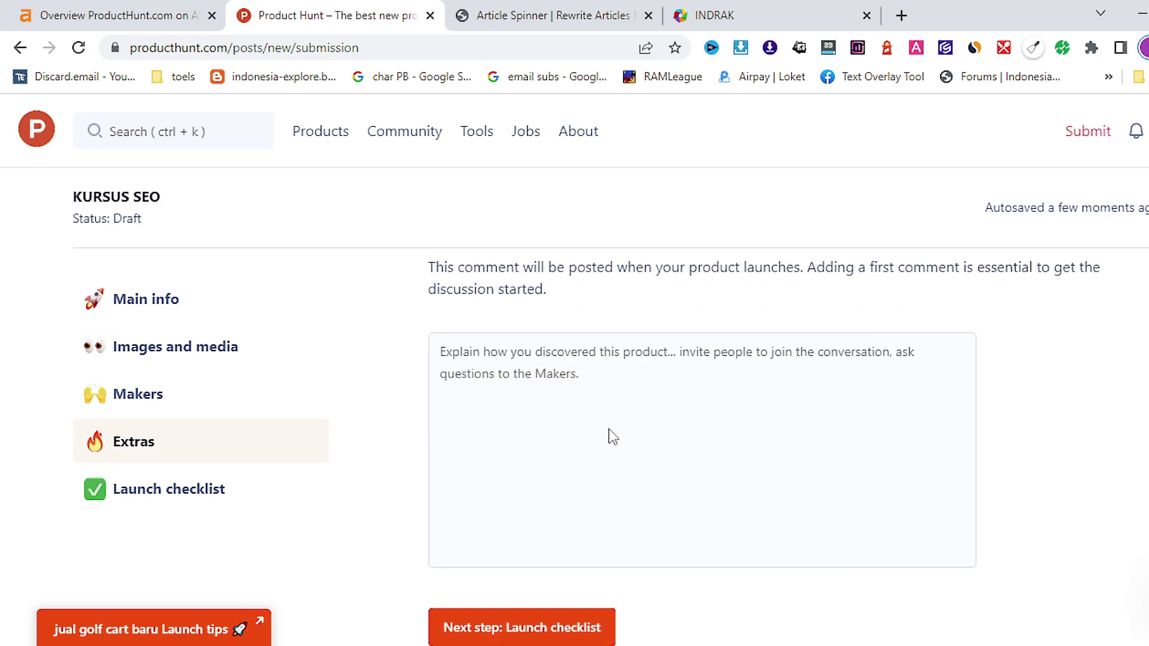
left_click(542, 407)
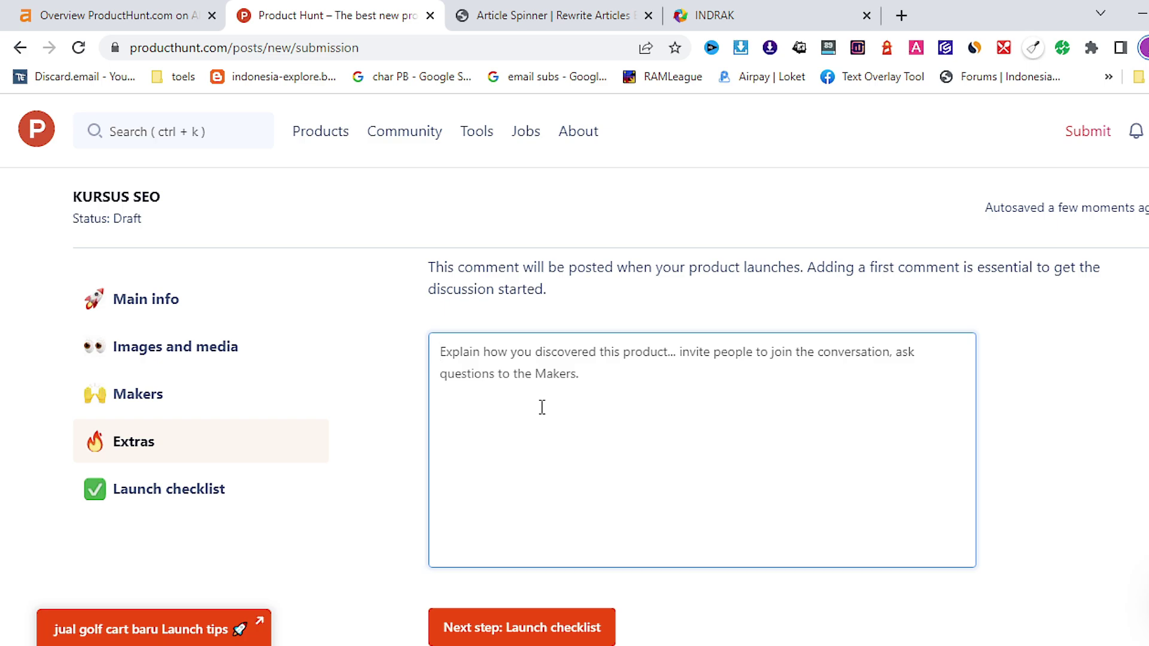
type("kursus dan")
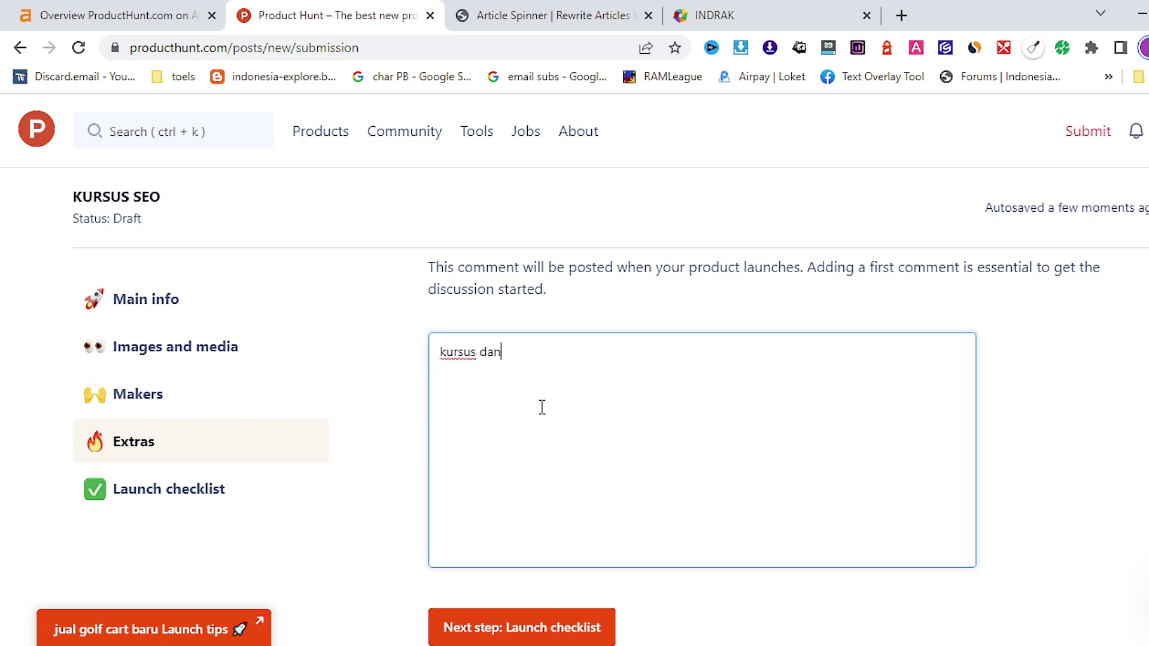
type(" private seo guid")
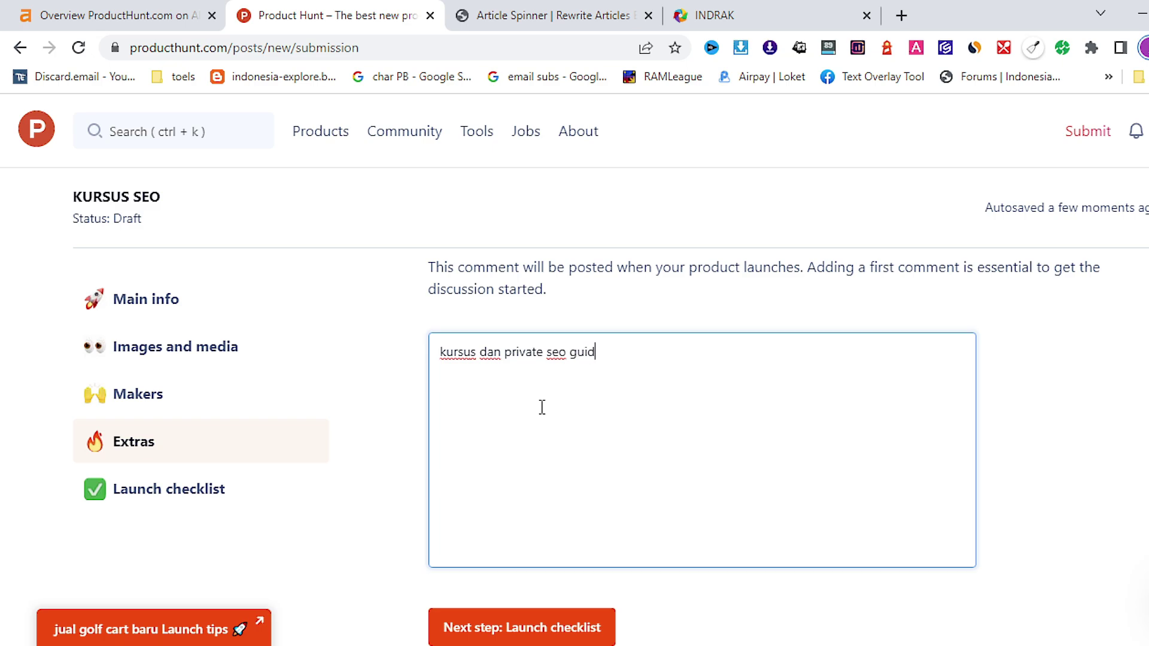
type("e by indrak....niceeeee")
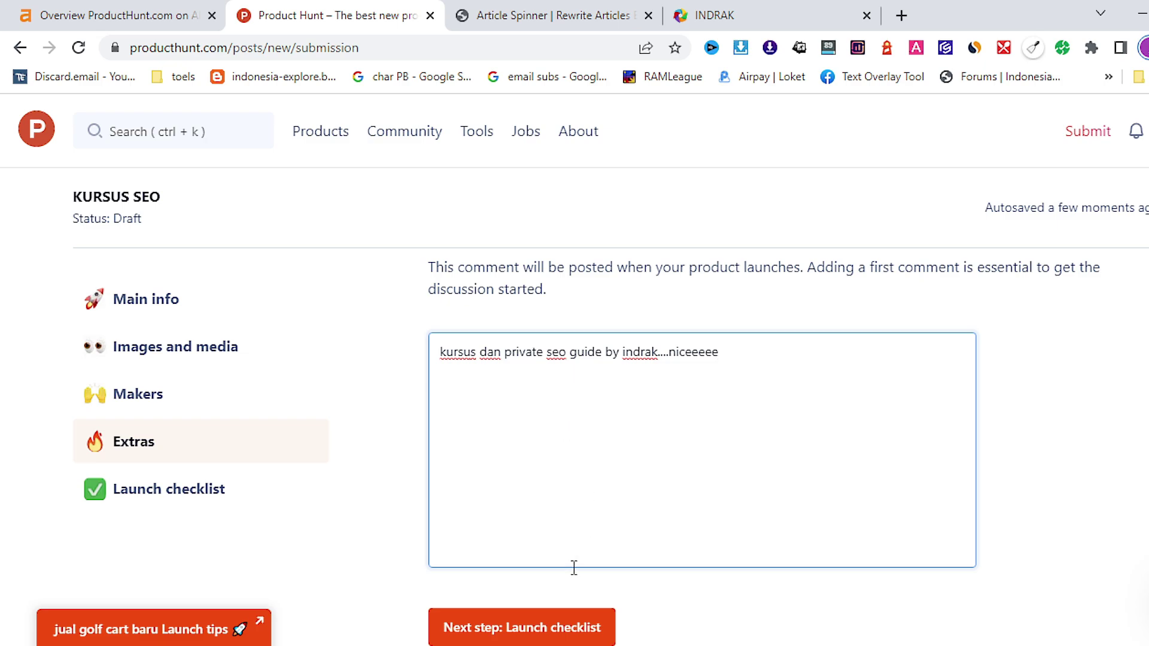
Step: Continue to the launch checklist, review the required and suggested information, and launch the product immediately
left_click(572, 628)
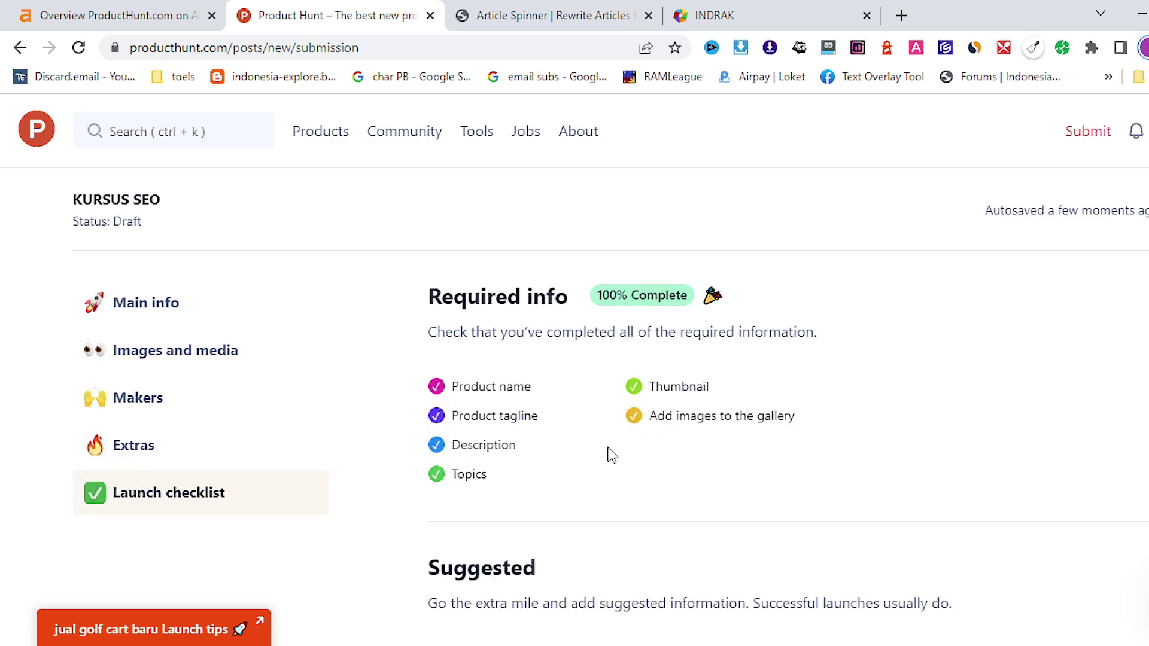
scroll(609, 455, "down", 3)
scroll(610, 454, "up", 3)
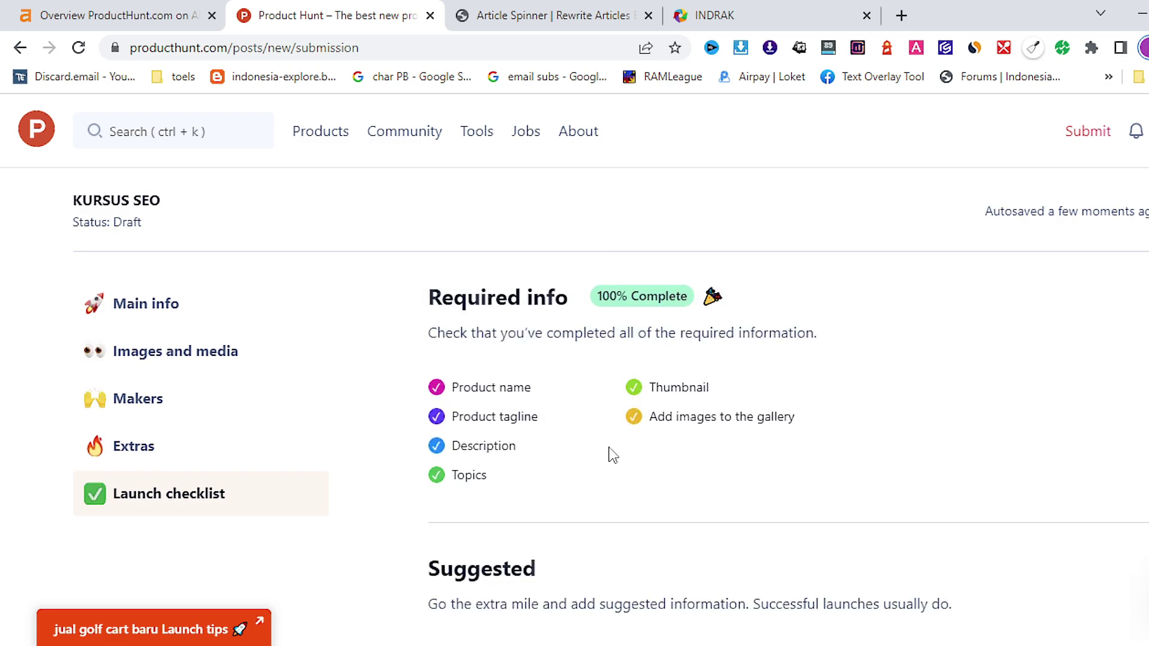
scroll(611, 454, "down", 3)
scroll(611, 454, "up", 3)
scroll(633, 428, "down", 4)
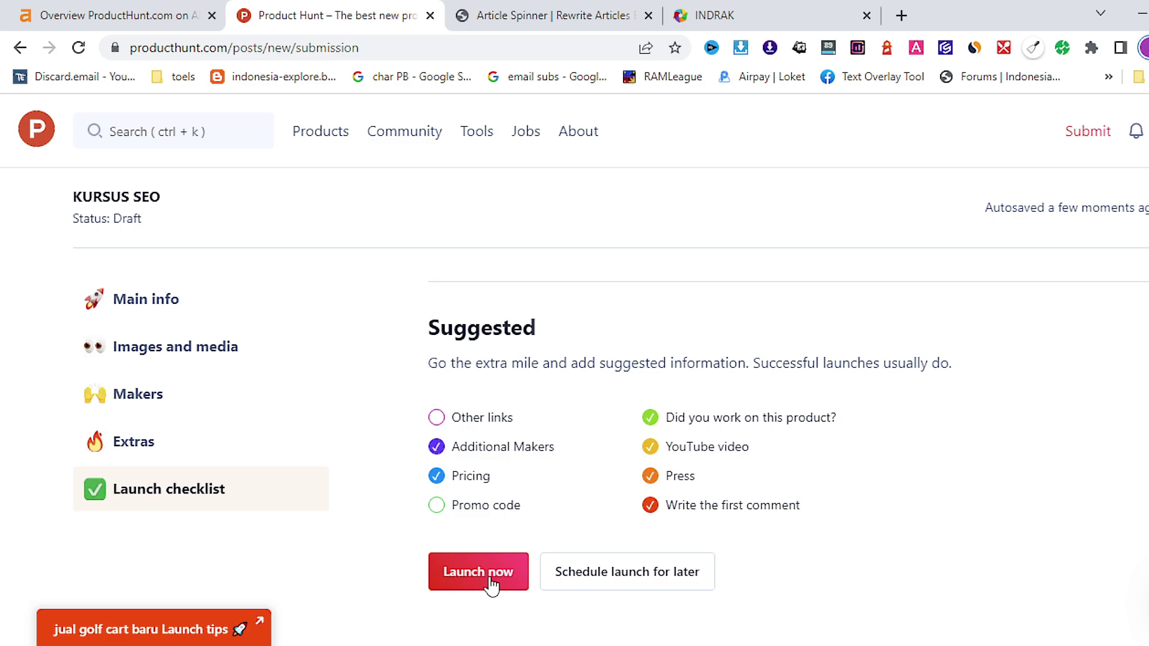
left_click(489, 574)
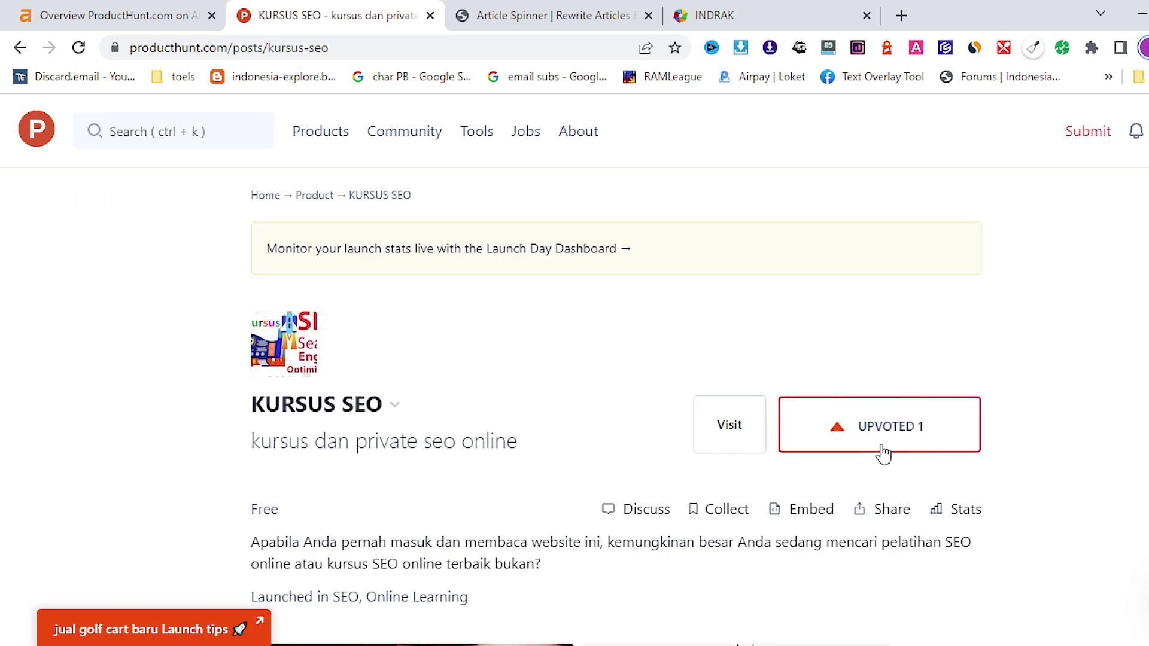
Step: Review the published KURSUS SEO page with its gallery and comment, and check that its visit link opens the website, closing that tab again
scroll(872, 515, "down", 8)
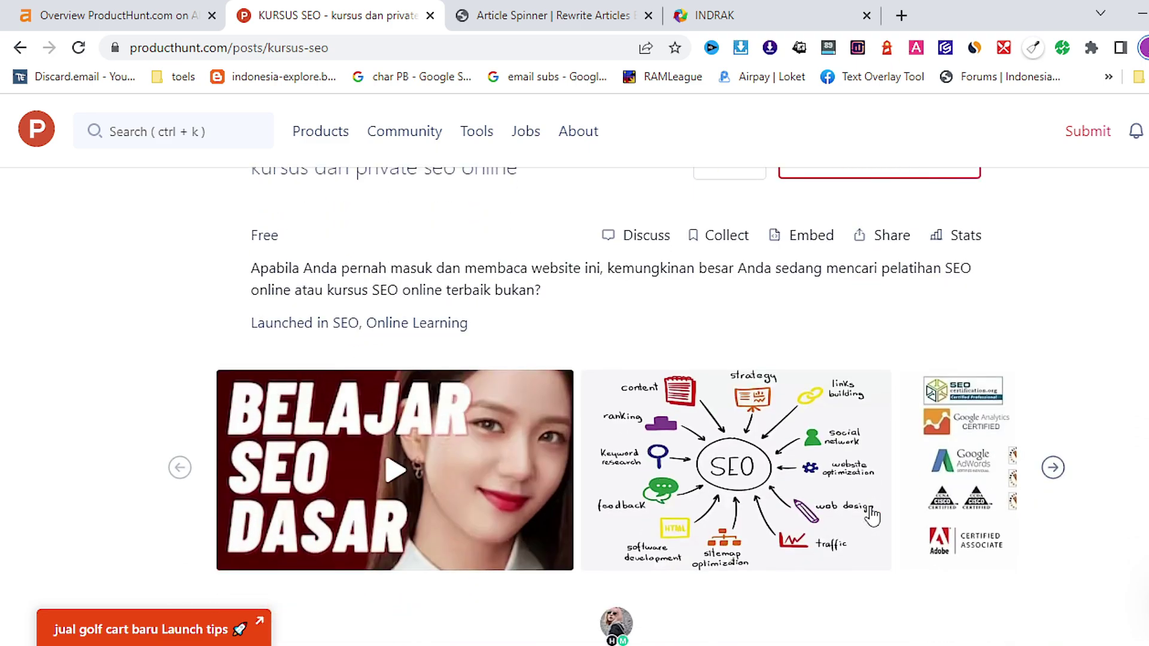
scroll(872, 515, "down", 3)
scroll(873, 516, "down", 2)
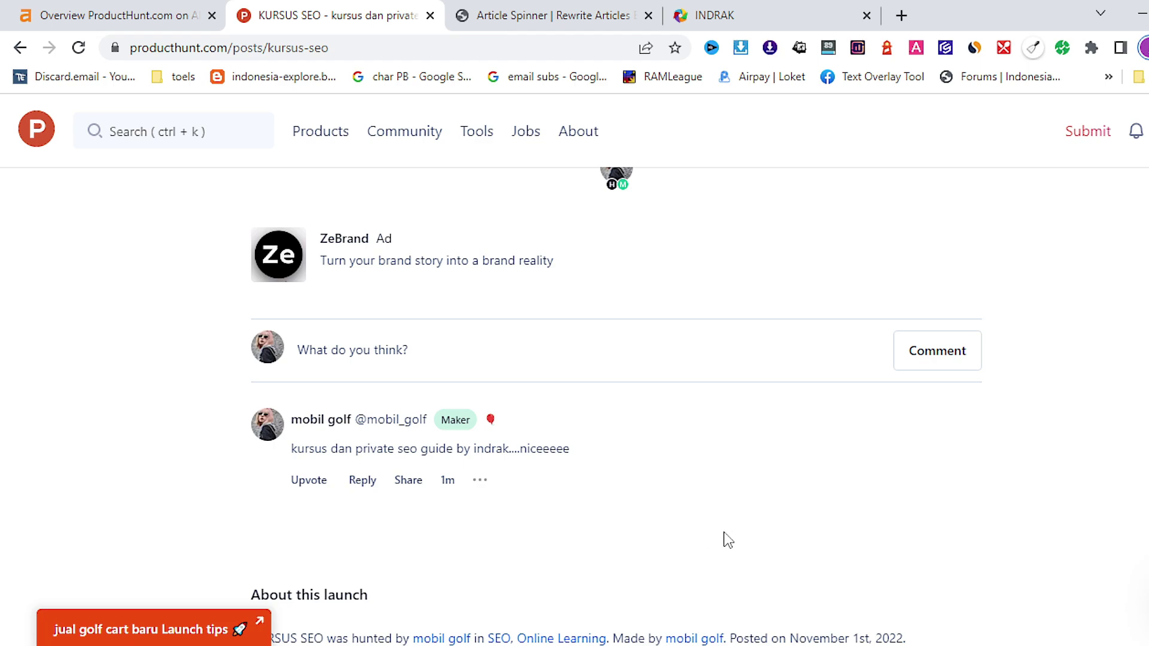
scroll(727, 540, "up", 12)
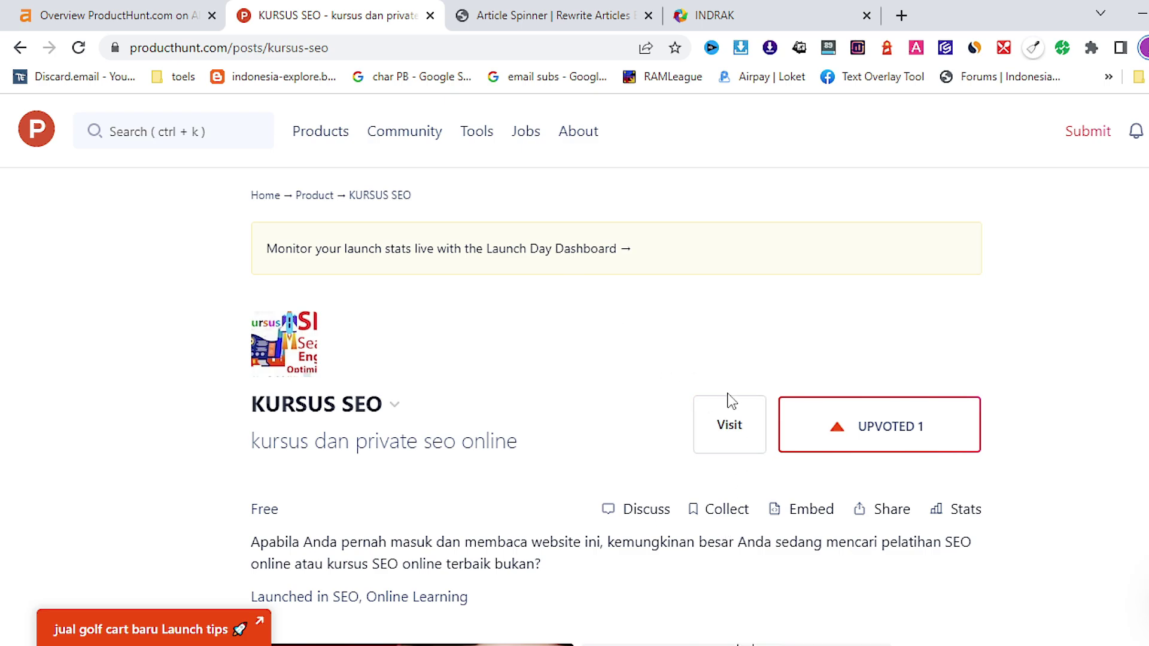
left_click(727, 427)
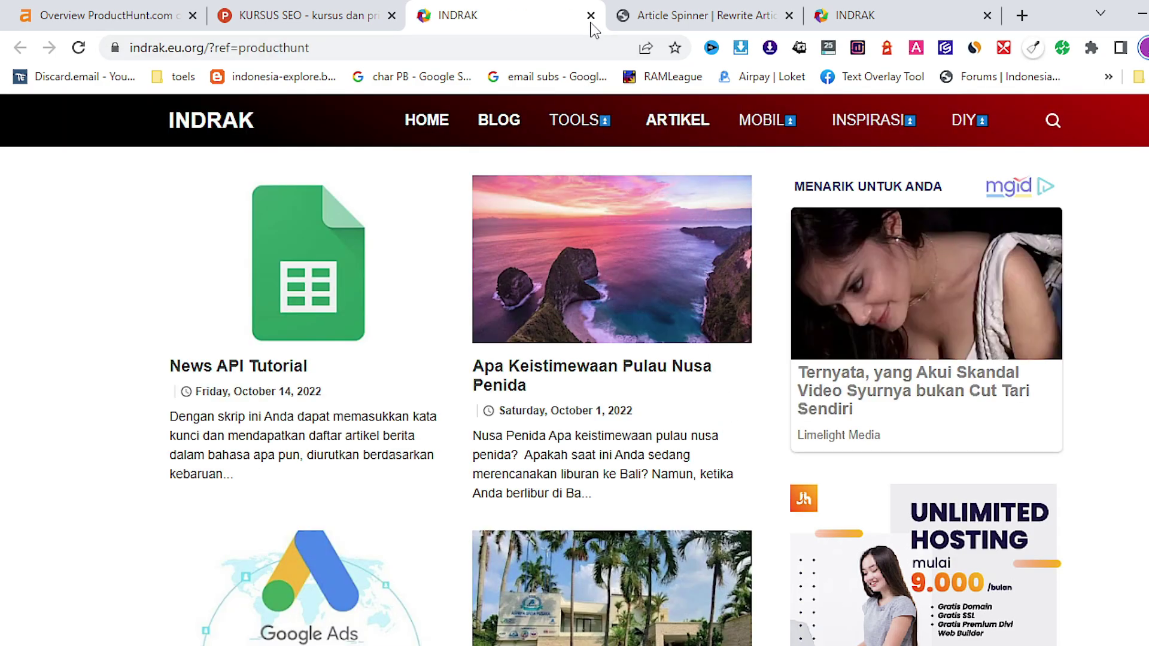
left_click(590, 15)
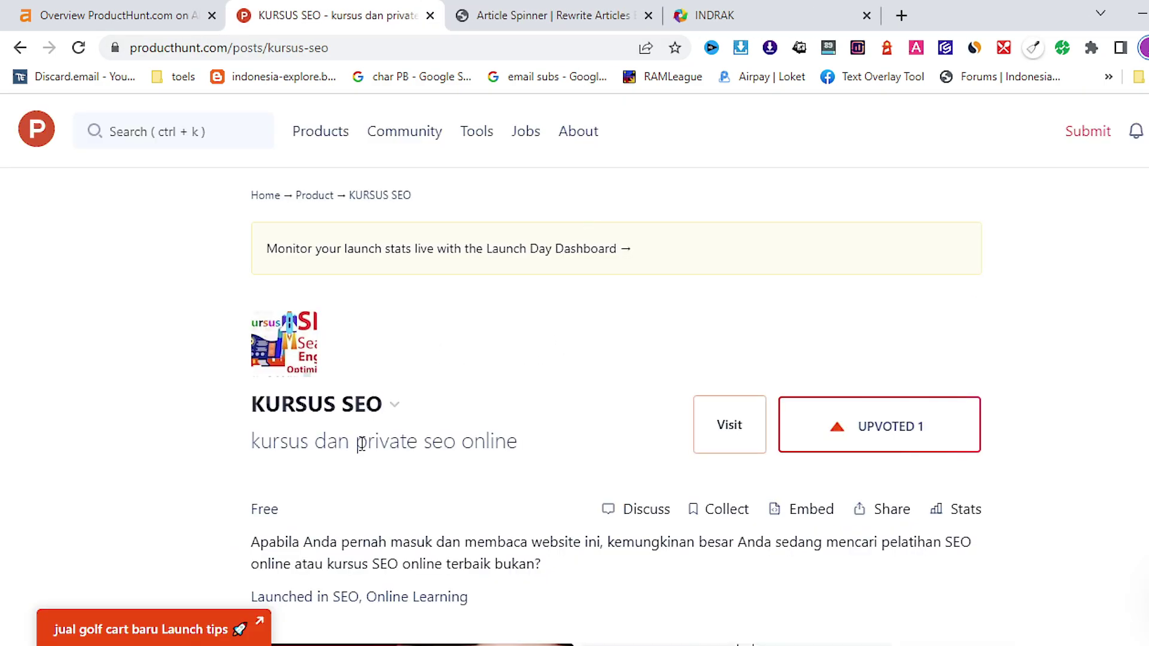
Step: Open the product's Launch Day Dashboard and examine its statistics chart and geography map
left_click(518, 250)
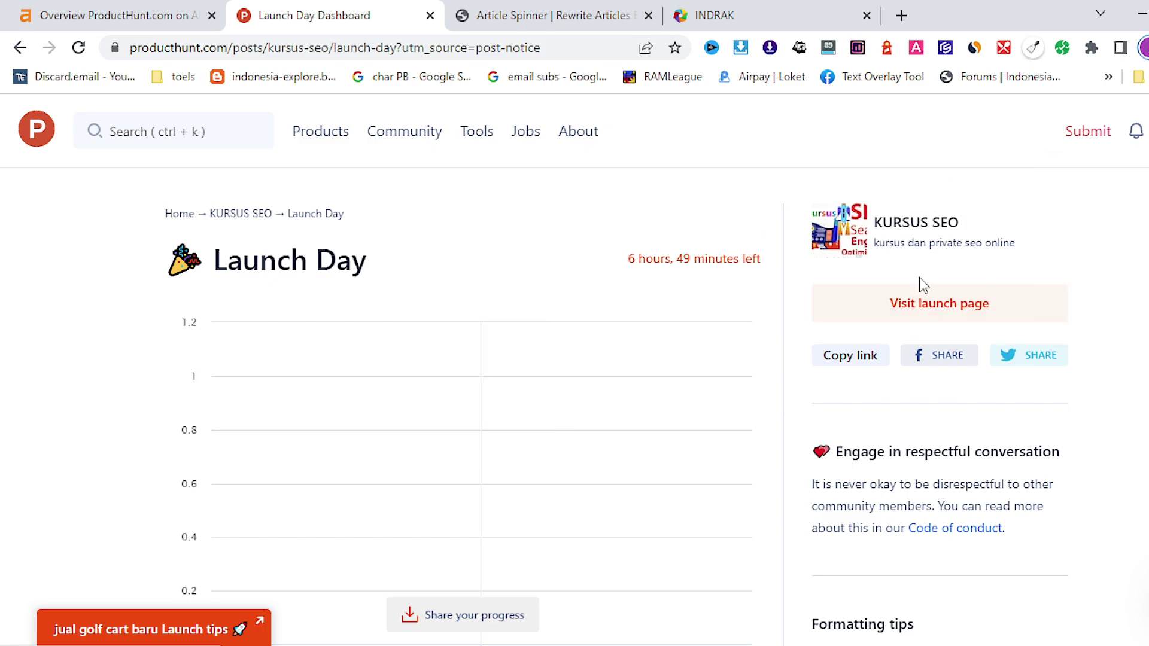
scroll(717, 430, "down", 5)
scroll(718, 432, "down", 8)
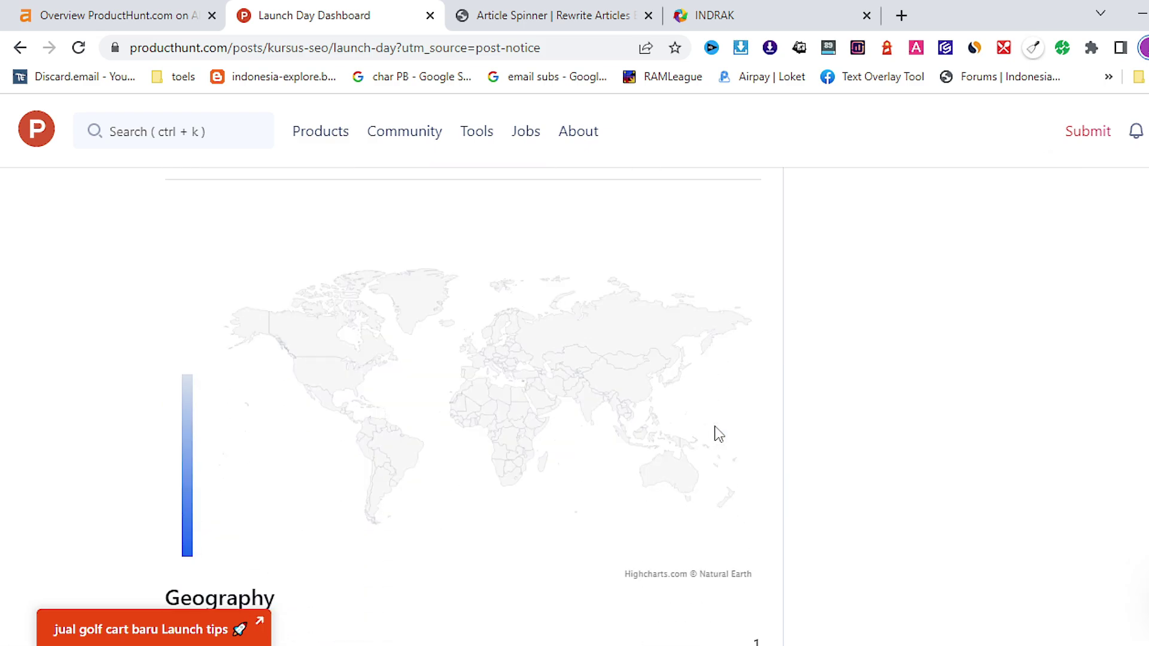
Step: Return from the Launch Day Dashboard to the KURSUS SEO launch page and look over its gallery and heading
scroll(718, 432, "up", 6)
scroll(718, 431, "up", 5)
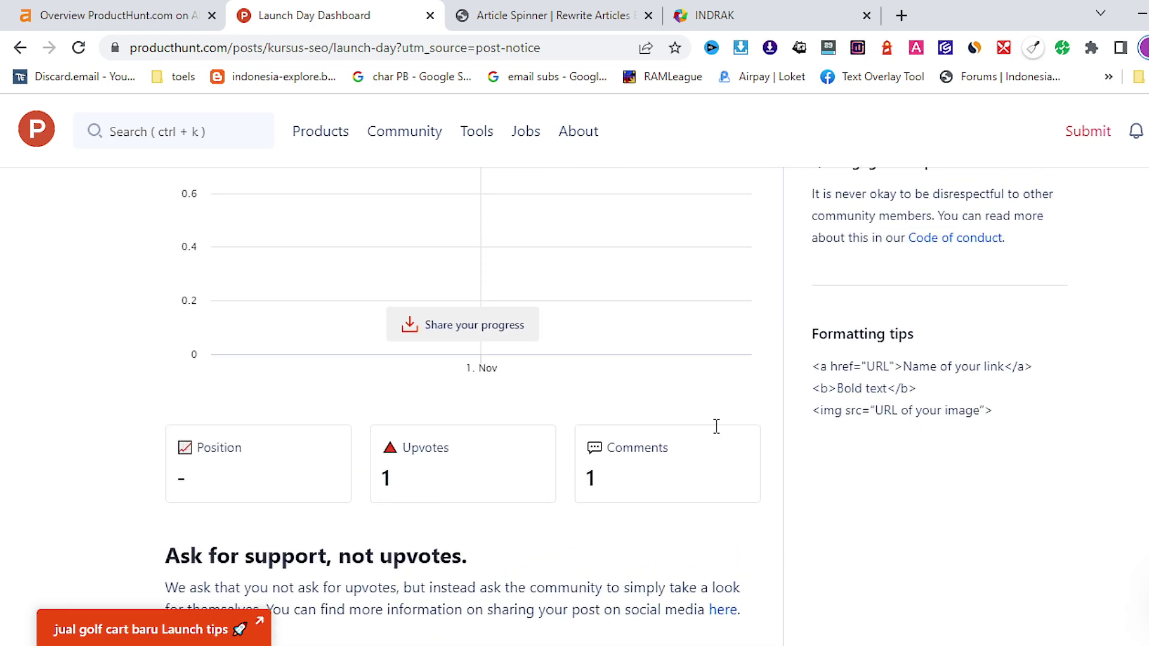
scroll(718, 432, "up", 4)
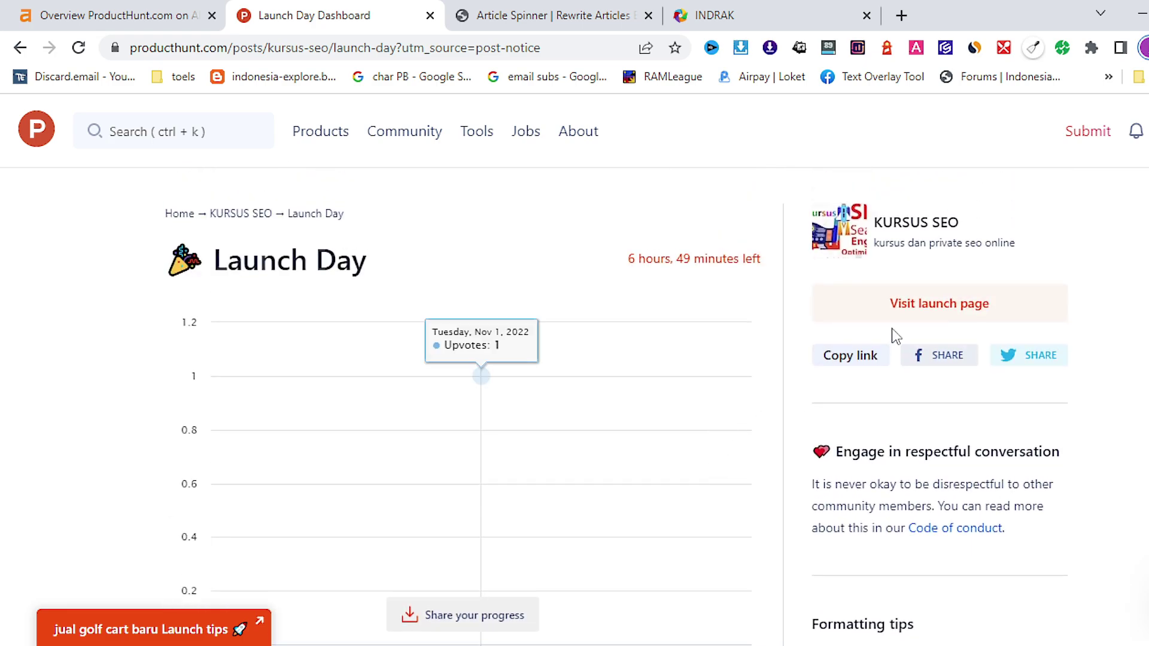
left_click(927, 312)
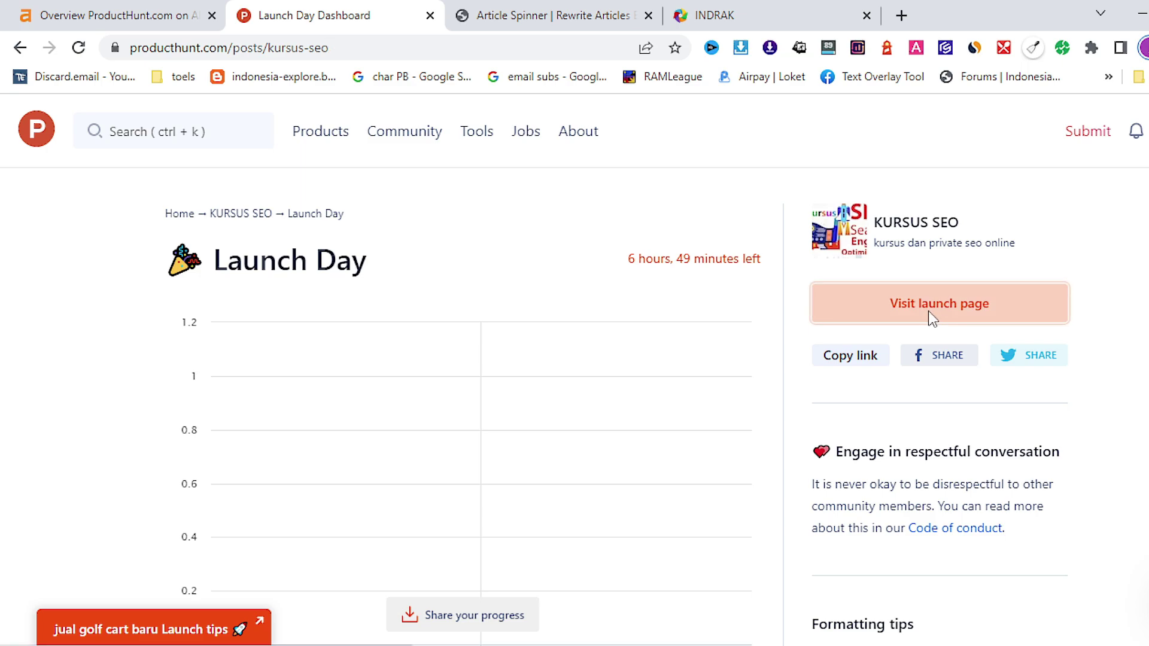
scroll(932, 319, "down", 10)
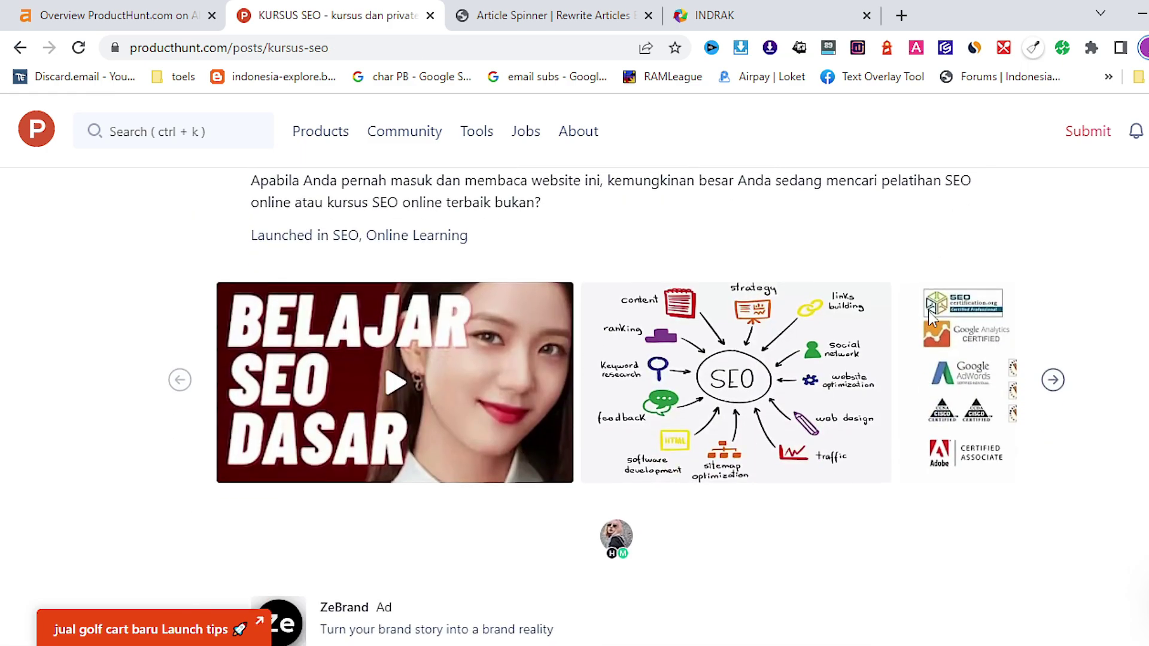
scroll(931, 322, "up", 12)
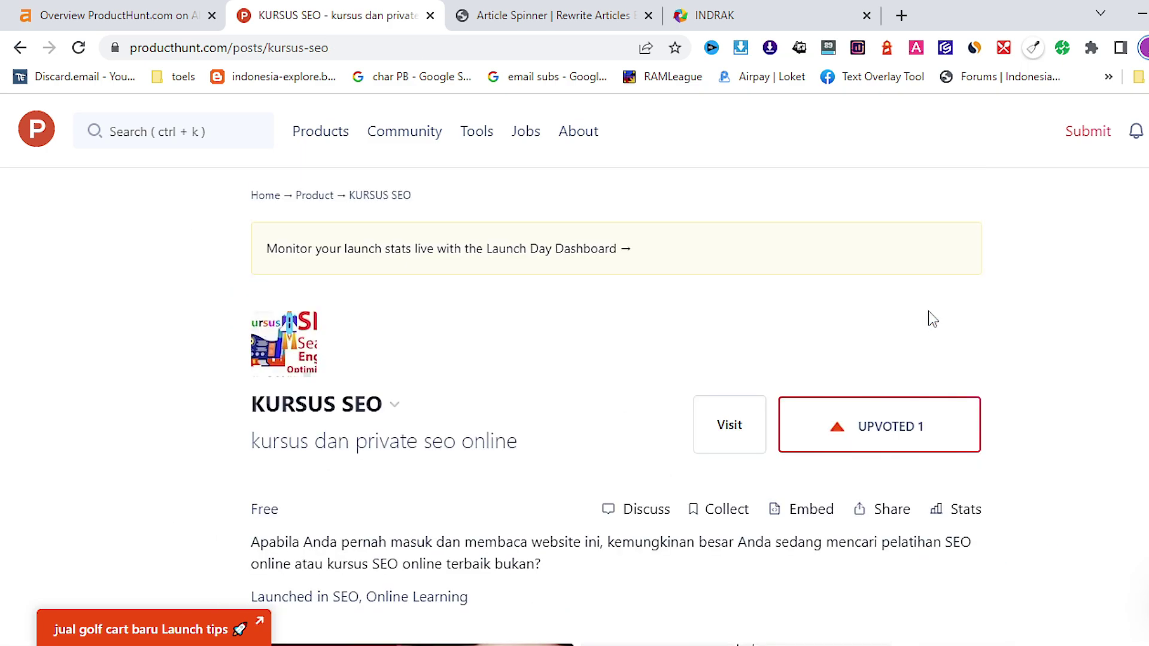
Step: Open the account's own profile, open KURSUS SEO from its maker history, and review the product's website link, pricing and topics
mouse_move(1144, 131)
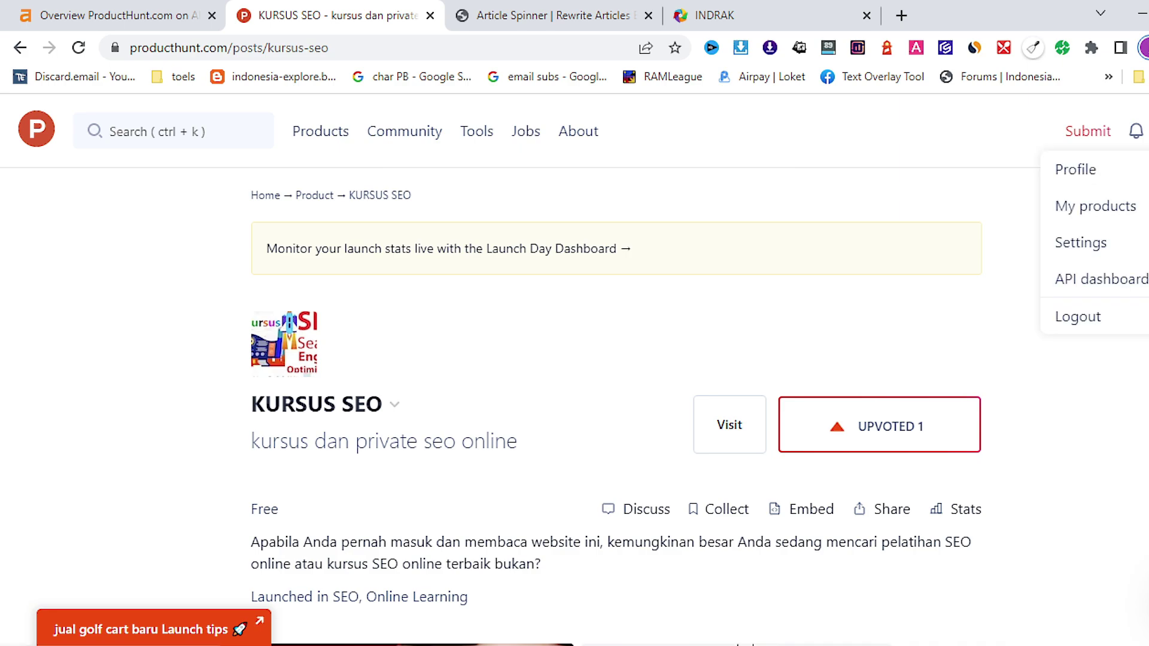
left_click(1101, 177)
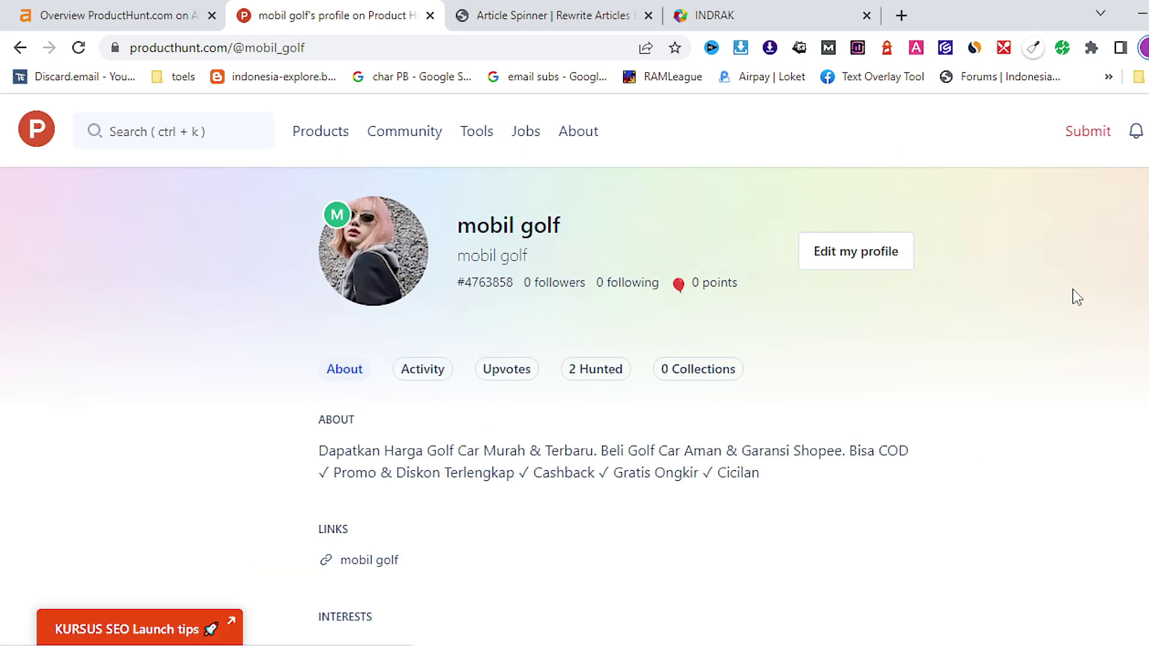
scroll(620, 446, "down", 9)
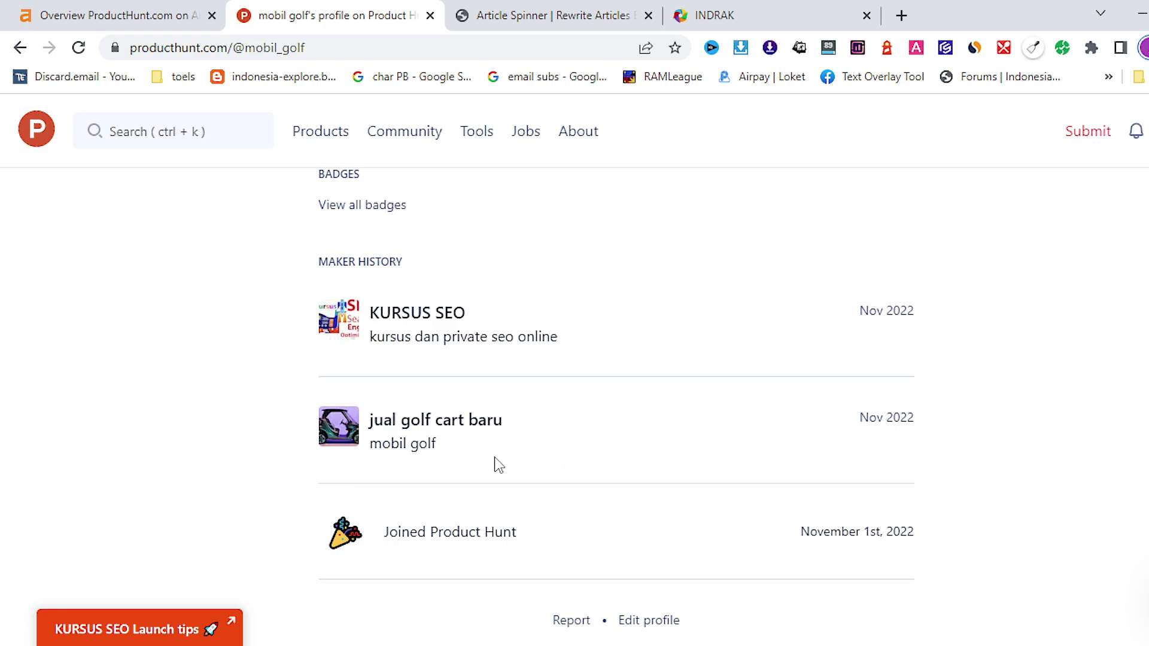
left_click(413, 320)
scroll(478, 390, "down", 2)
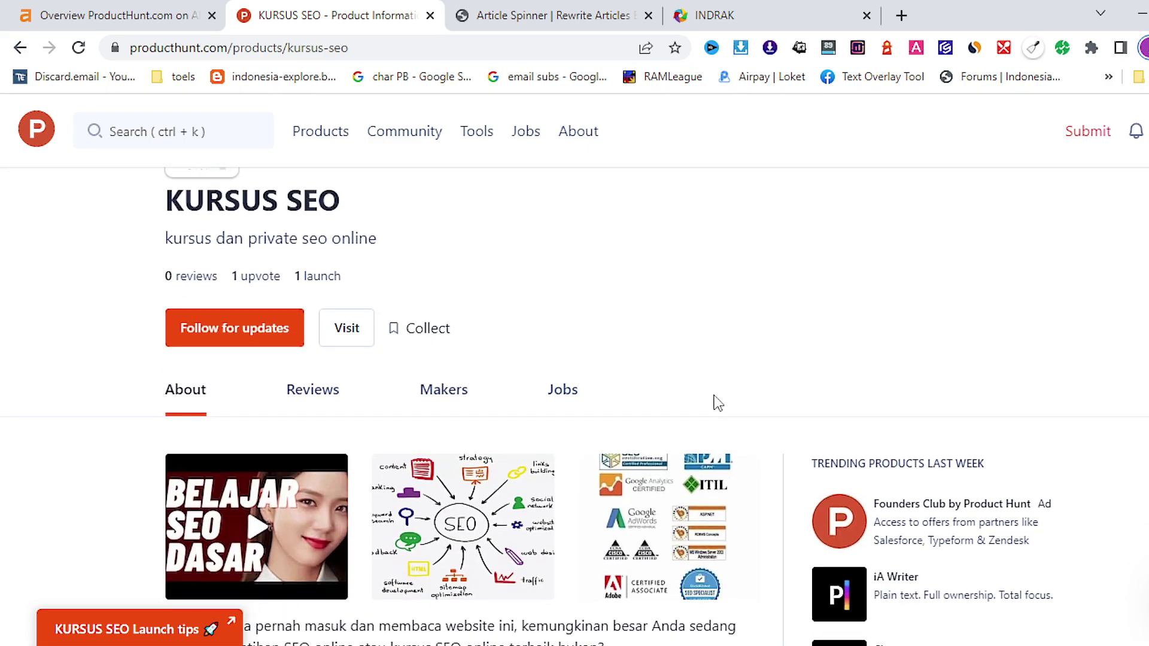
scroll(766, 377, "down", 2)
scroll(813, 354, "down", 5)
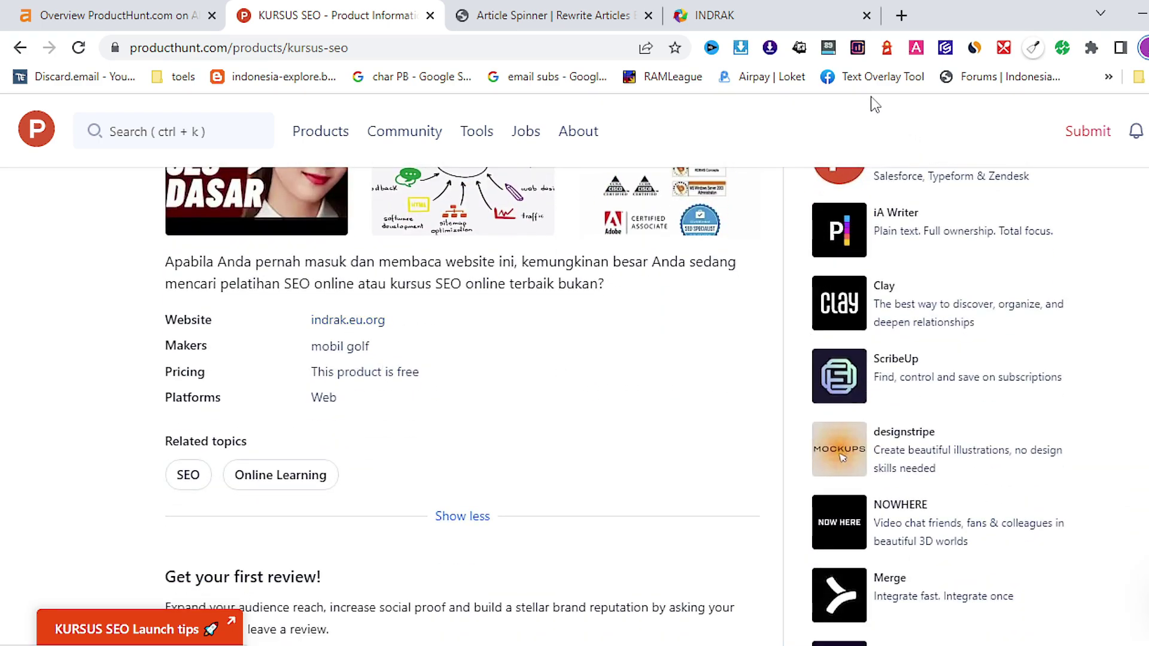
Step: Turn on MozBar, highlight the followed links on the KURSUS SEO product page to examine them, and switch the highlighting off again
left_click(828, 48)
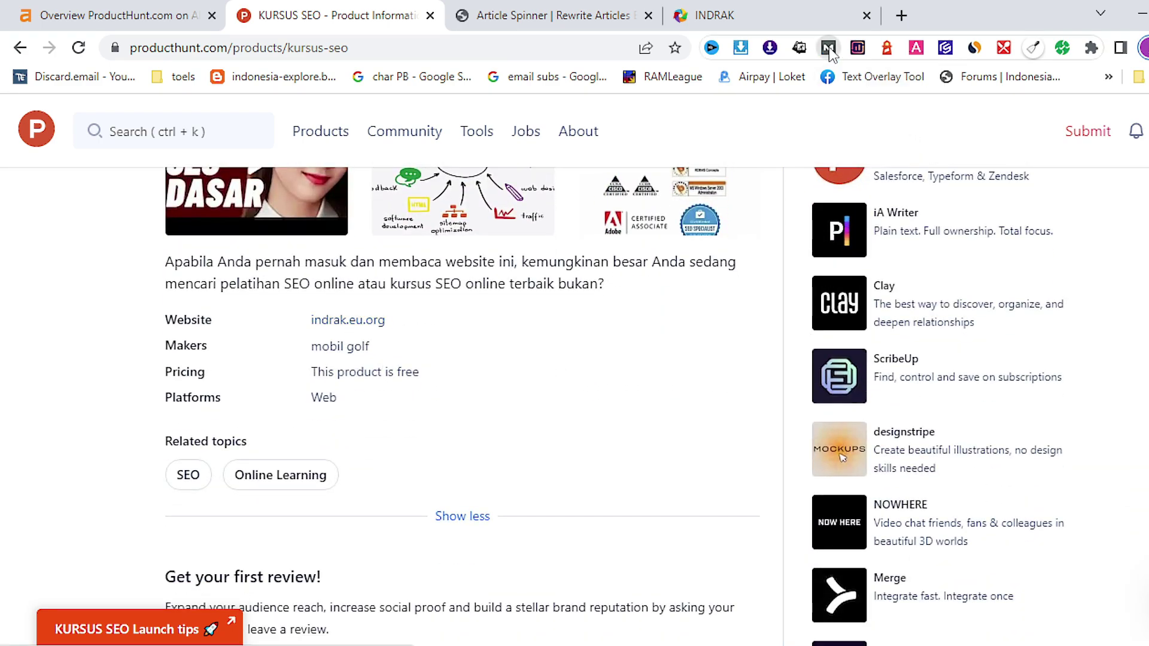
left_click(146, 112)
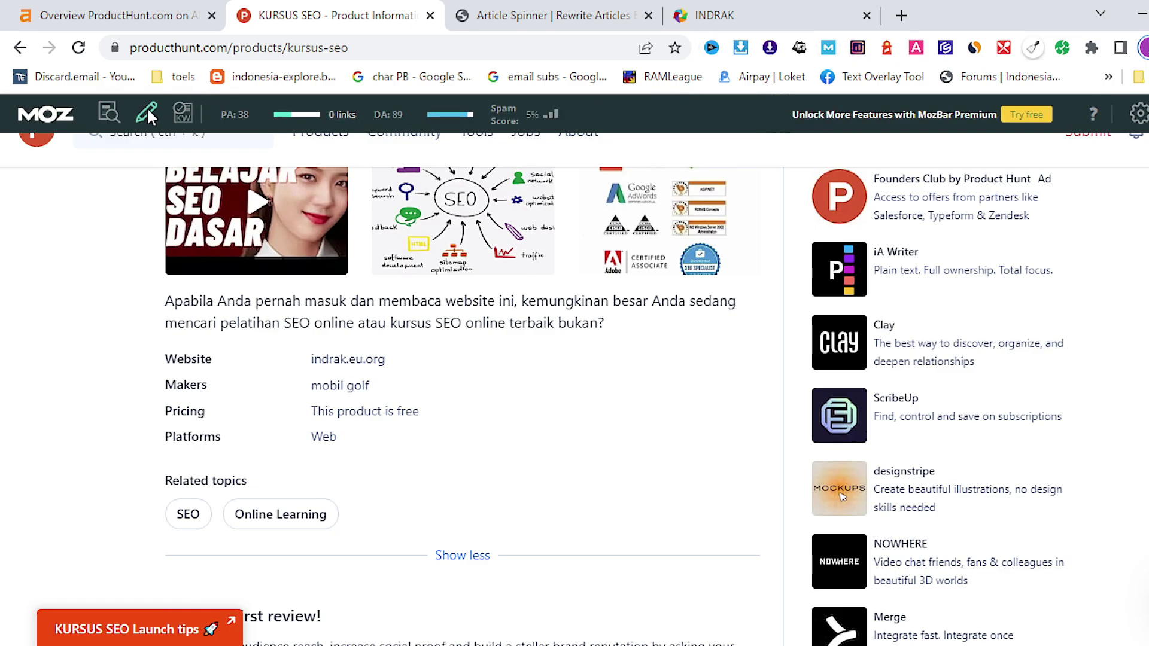
left_click(133, 151)
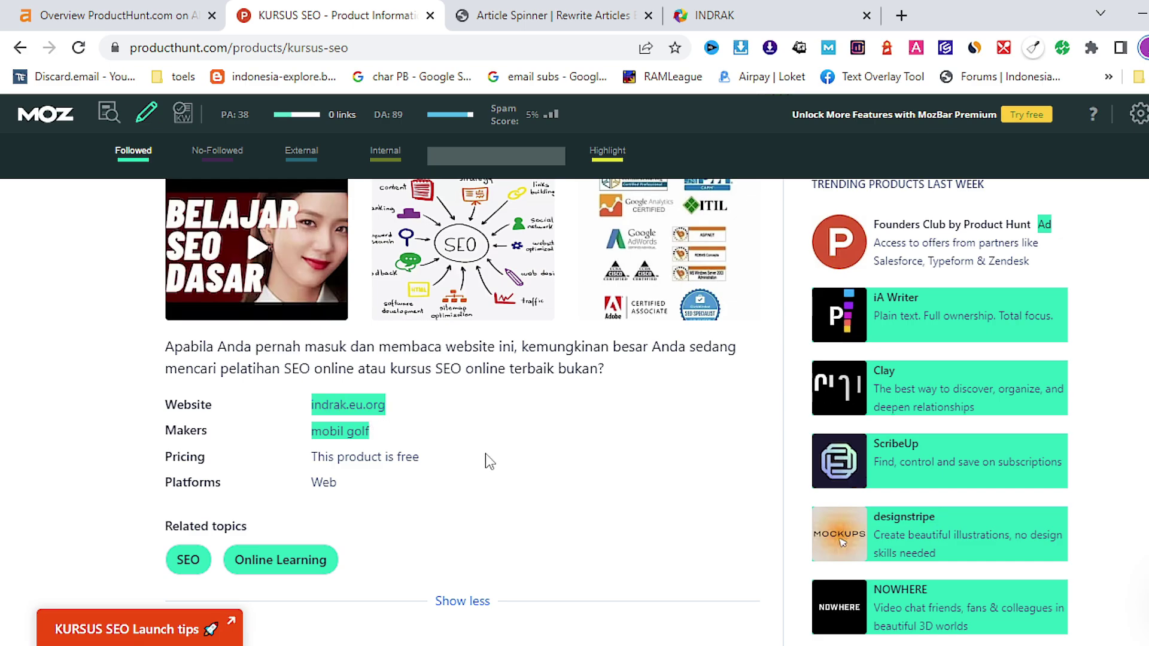
scroll(485, 458, "up", 1)
scroll(486, 458, "up", 3)
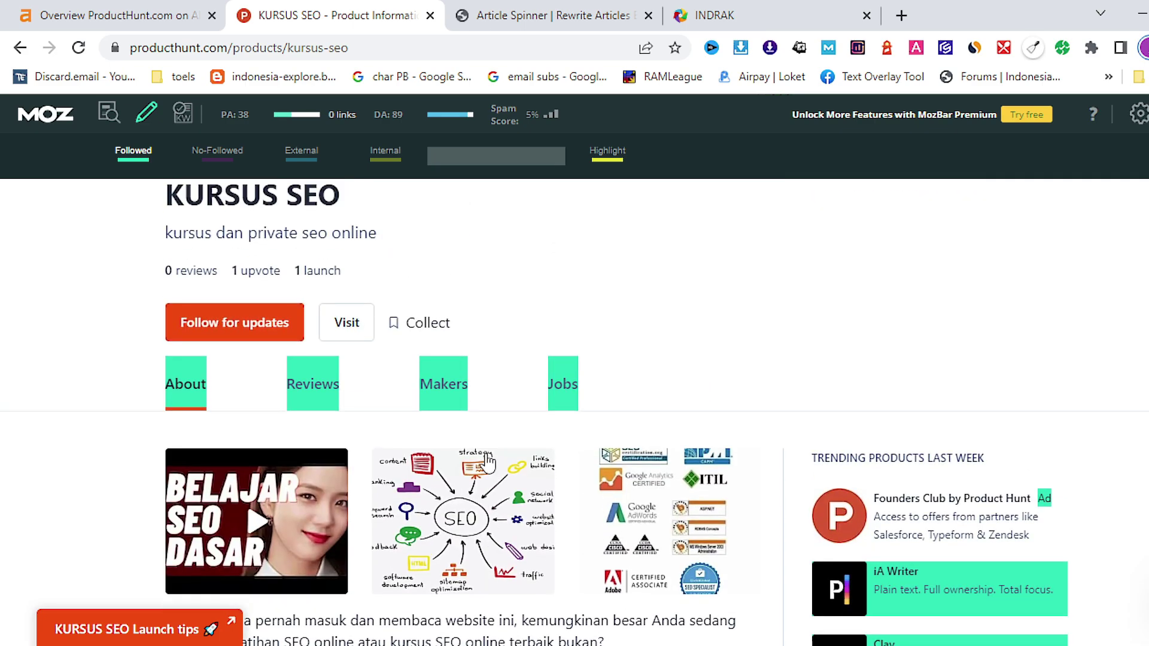
scroll(486, 460, "up", 3)
scroll(490, 460, "down", 4)
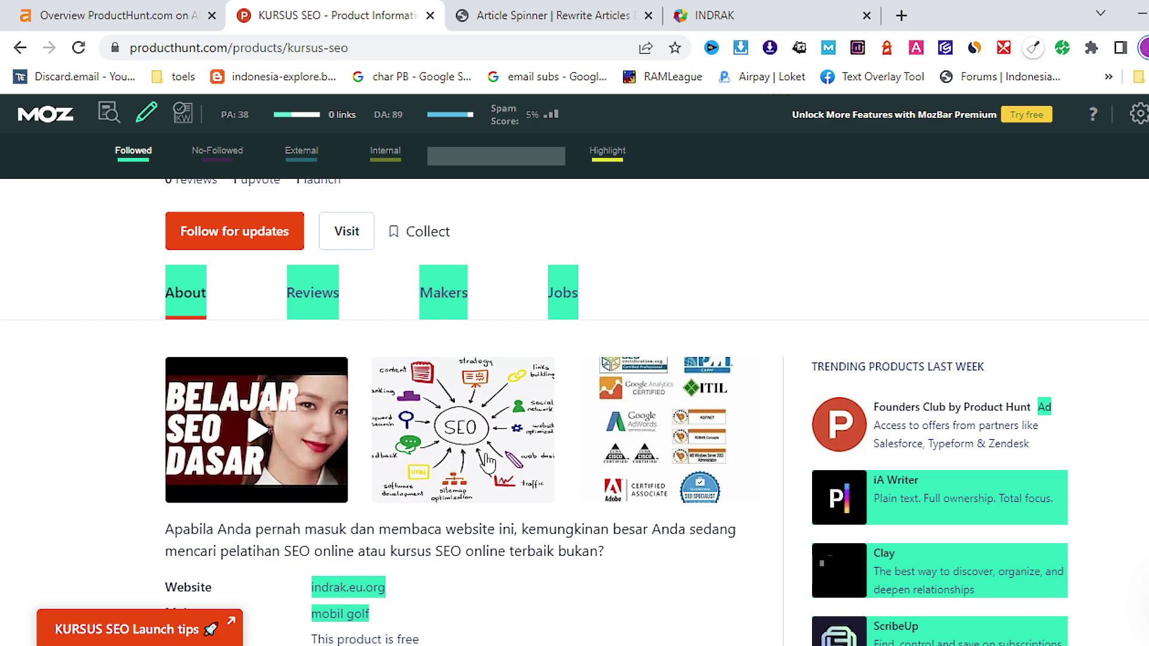
left_click(146, 115)
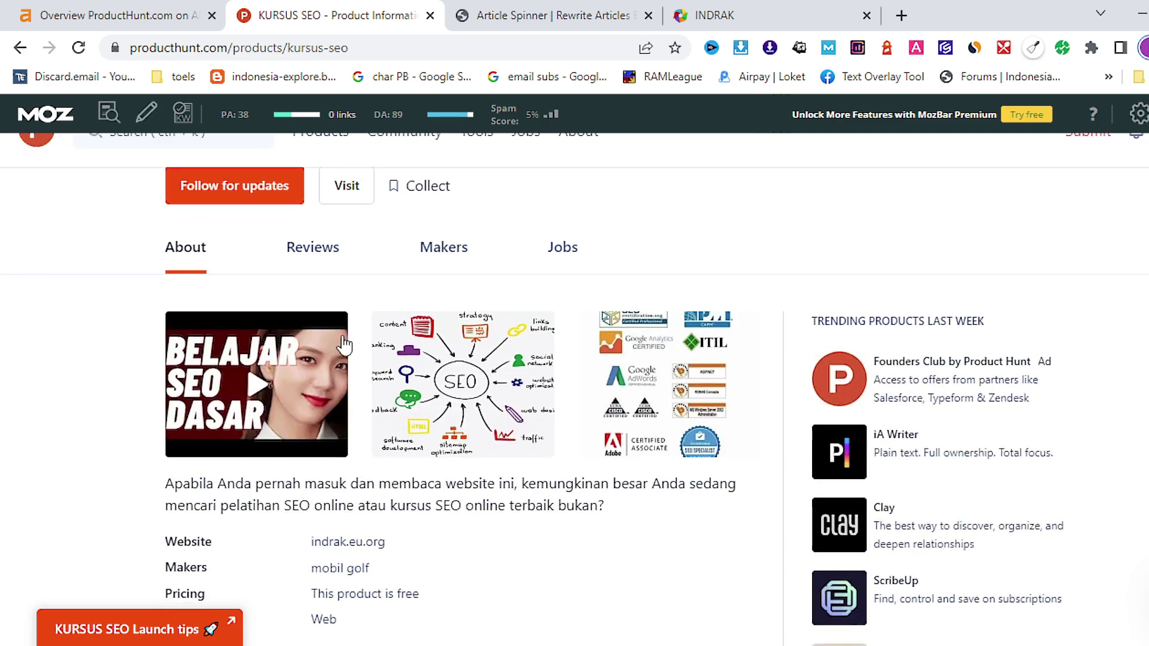
Step: Switch to Ahrefs, open the Top pages report for ProductHunt.com with MozBar turned off, and examine the listed pages and their traffic
left_click(153, 15)
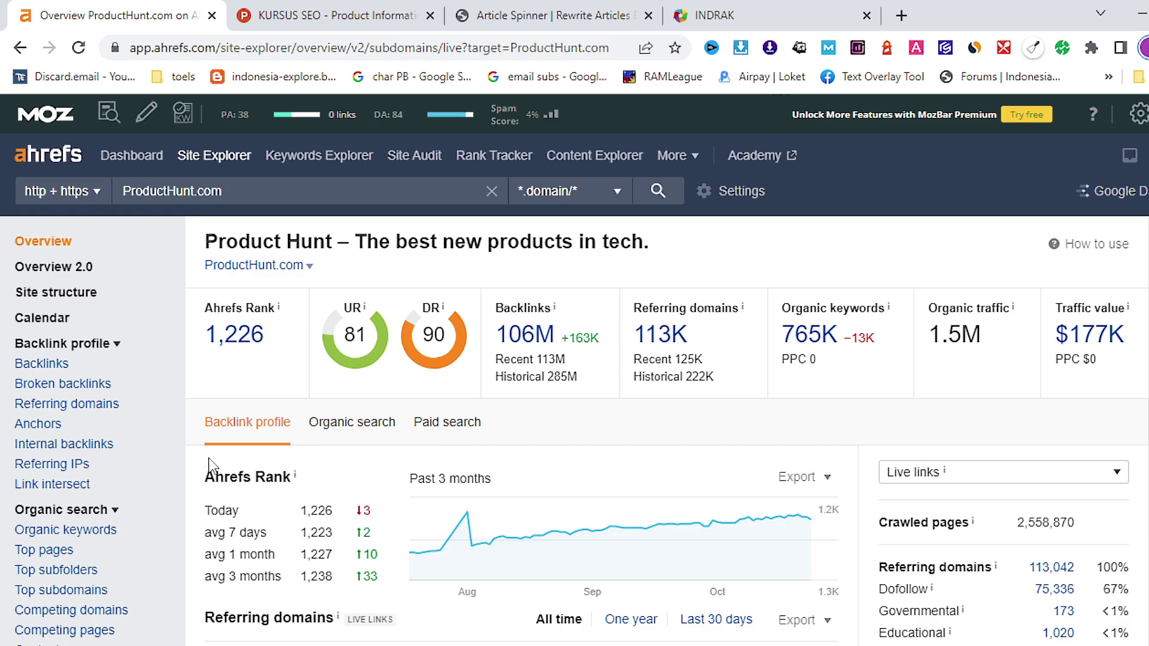
scroll(209, 467, "down", 3)
left_click(60, 367)
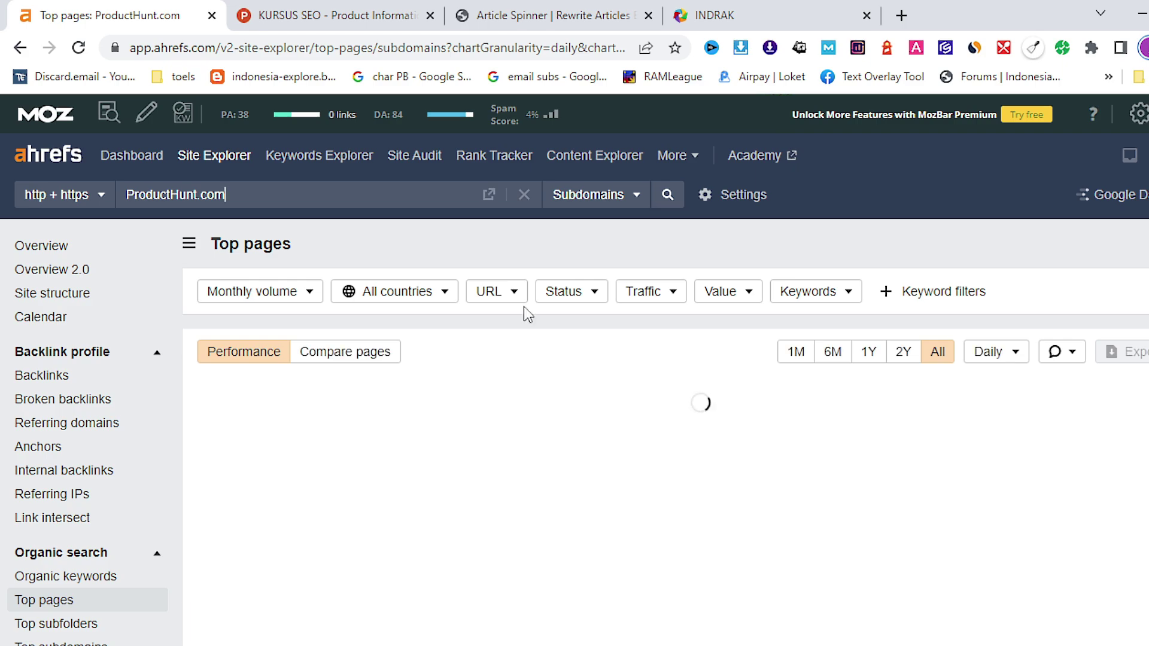
left_click(828, 47)
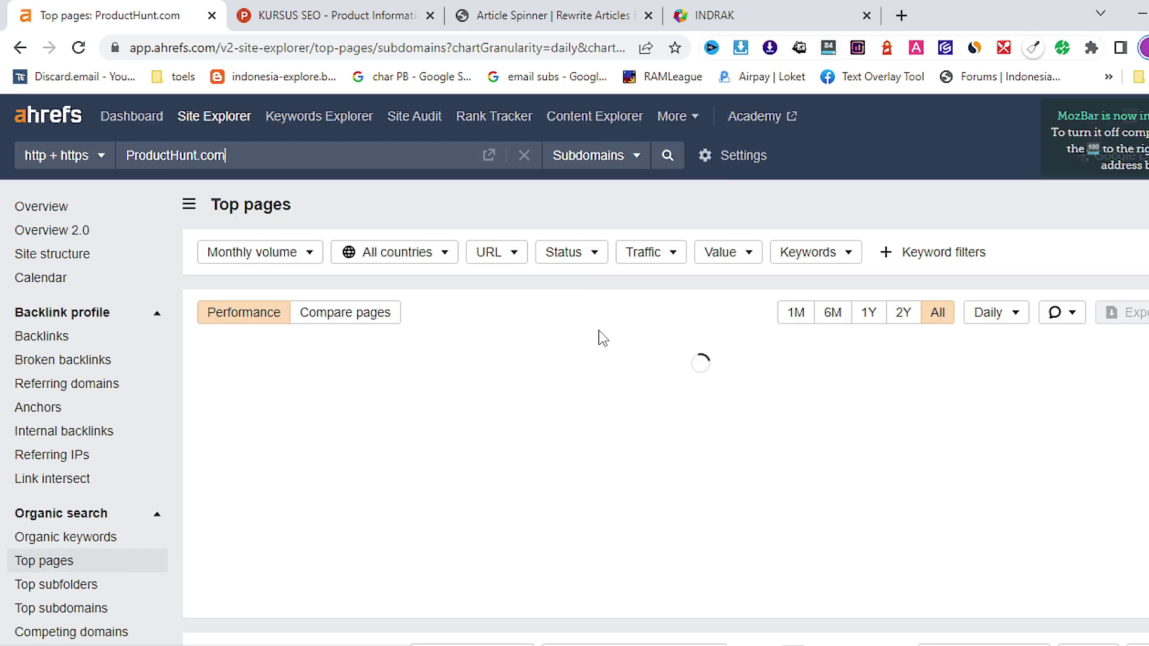
scroll(600, 335, "down", 12)
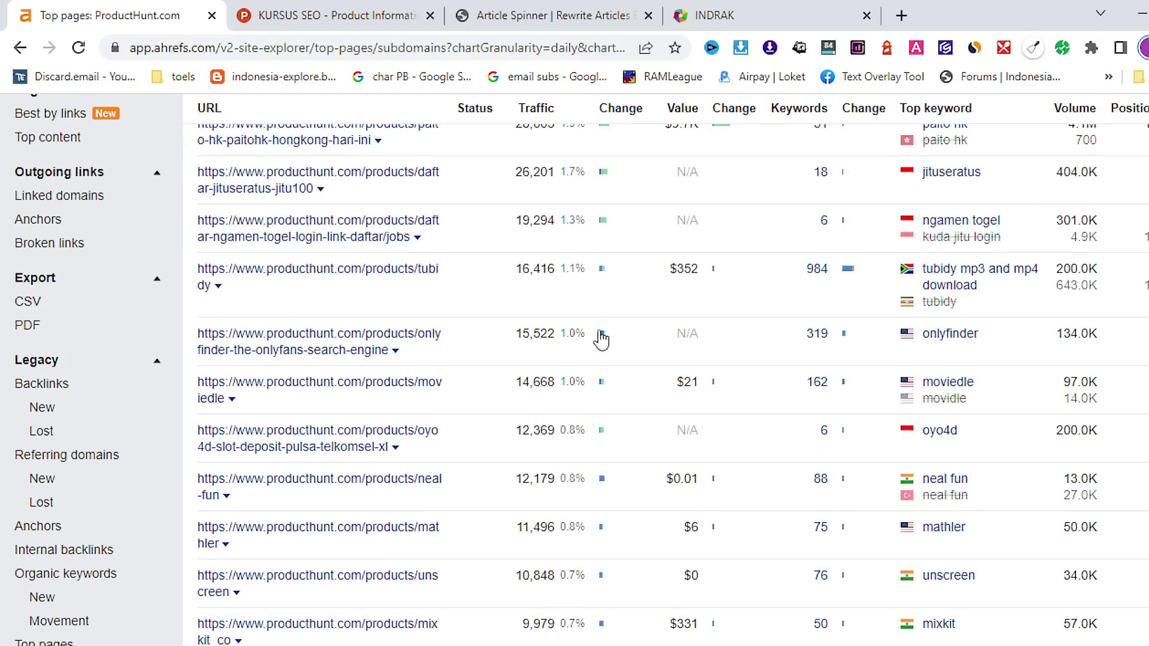
scroll(600, 335, "down", 3)
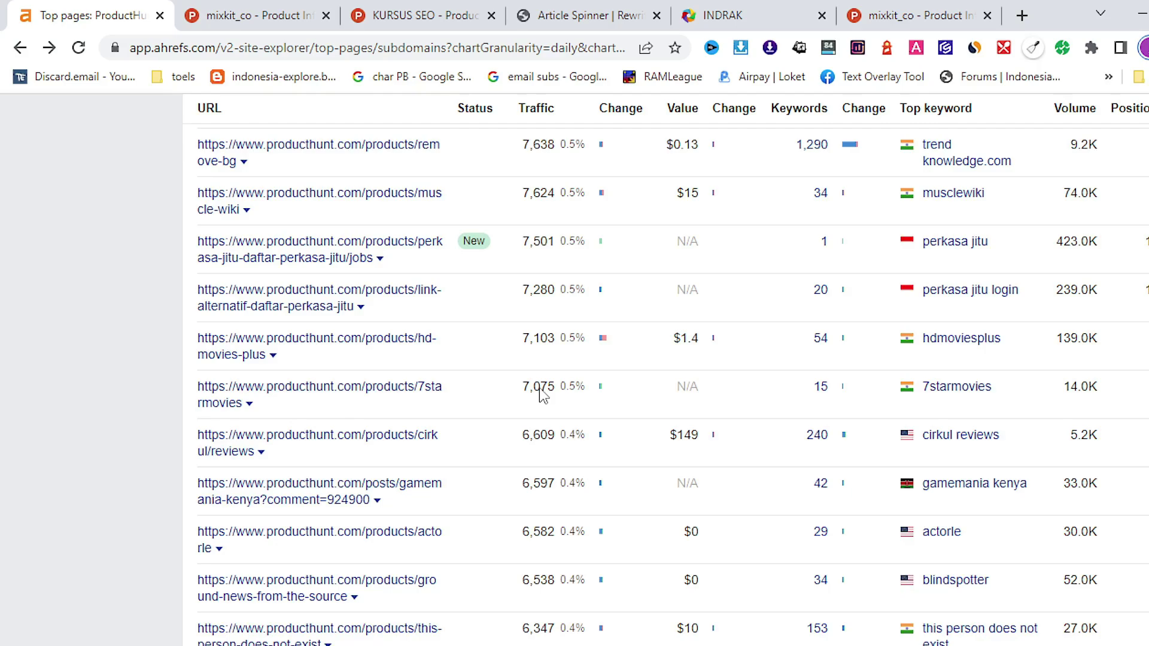
scroll(542, 395, "down", 4)
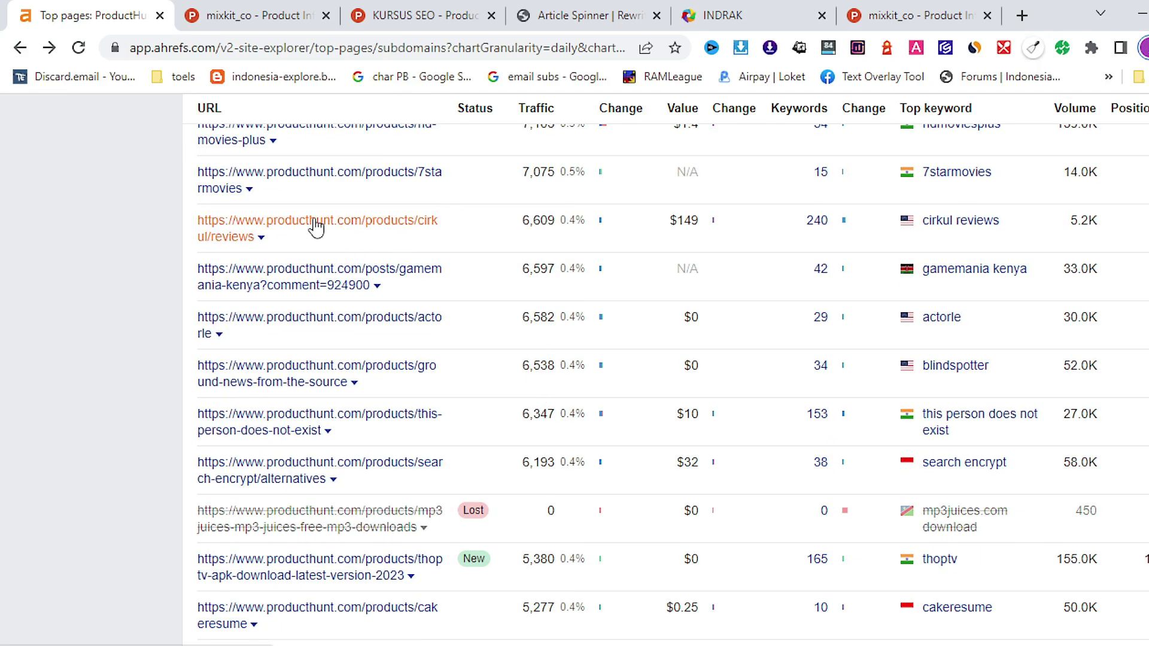
Step: List the organic keywords of the products/cirkul/reviews page, search Google for "cirkul reviews", and return to the keyword list
left_click(817, 222)
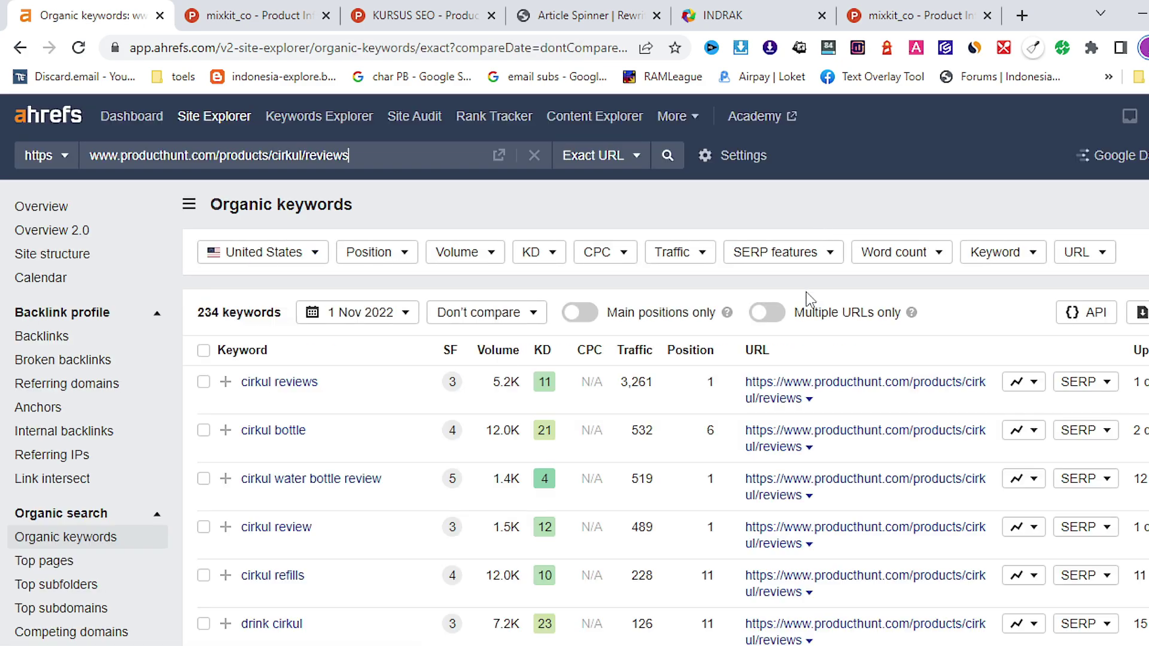
scroll(806, 291, "down", 3)
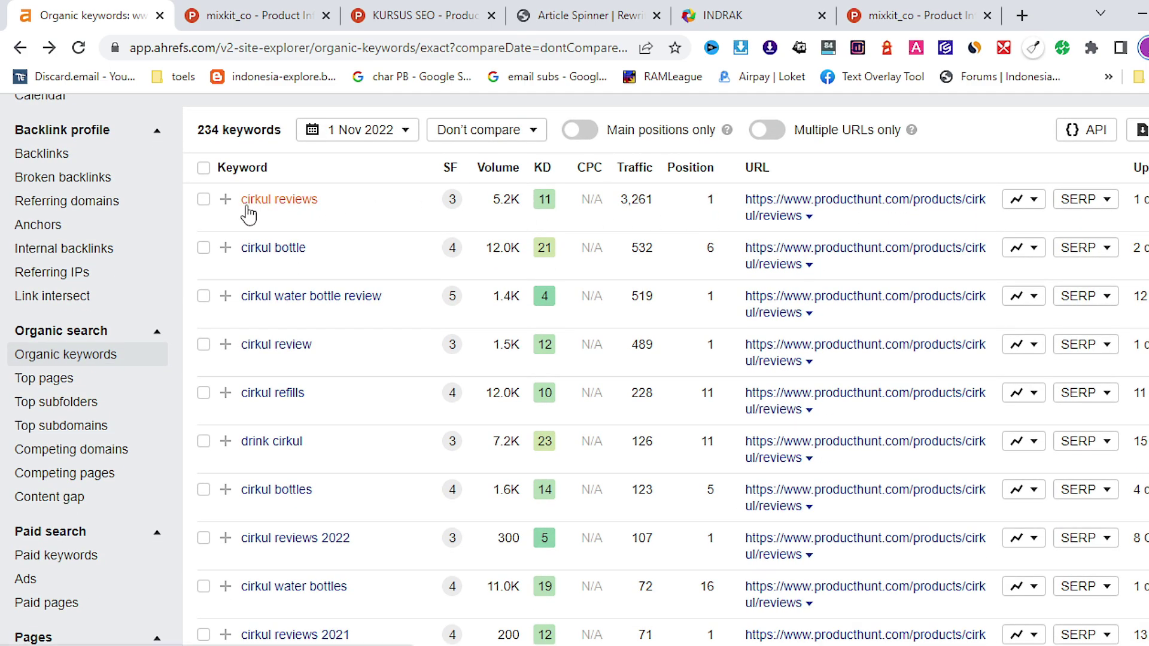
left_click_drag(239, 210, 324, 215)
right_click(311, 217)
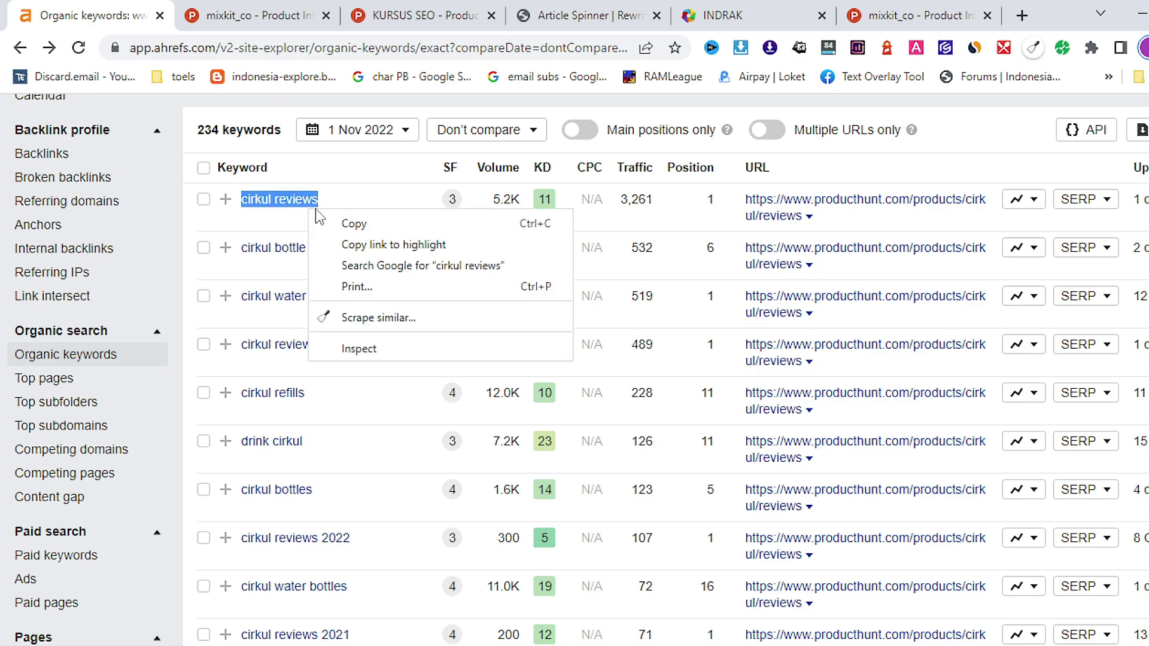
left_click(365, 265)
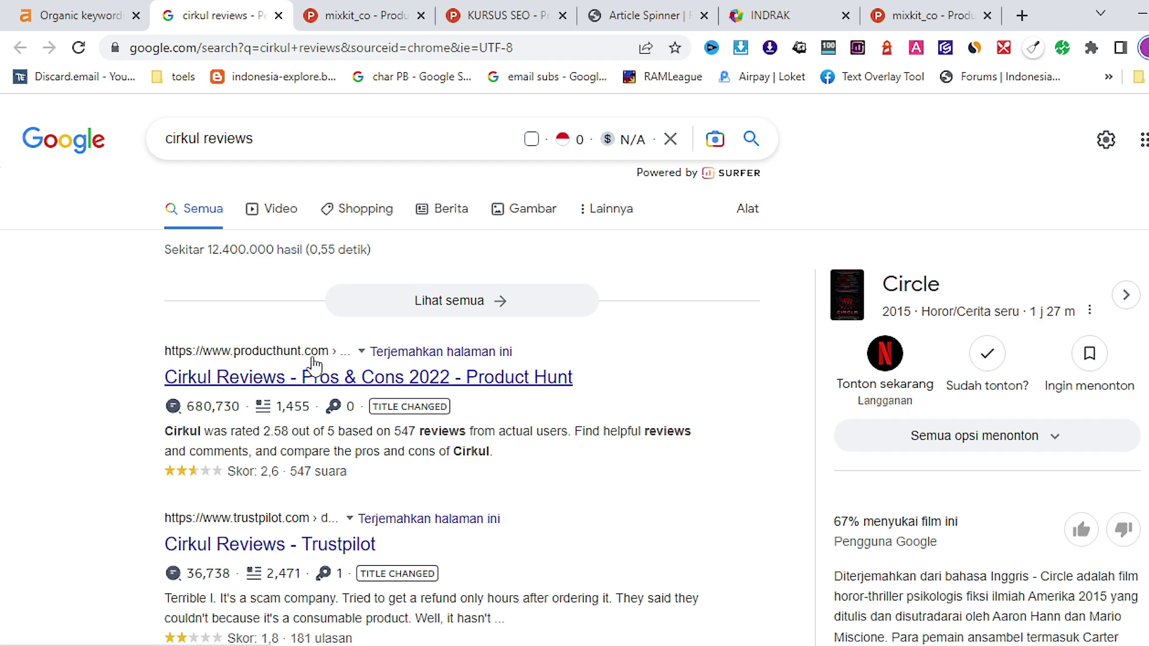
left_click(99, 16)
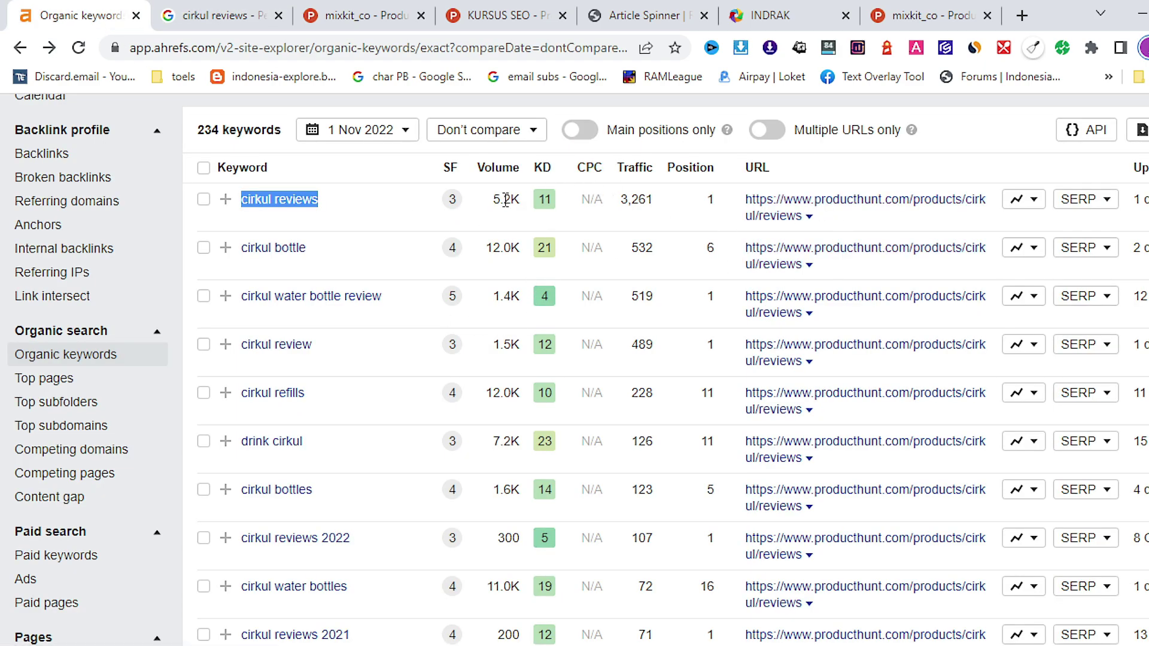
scroll(506, 200, "up", 2)
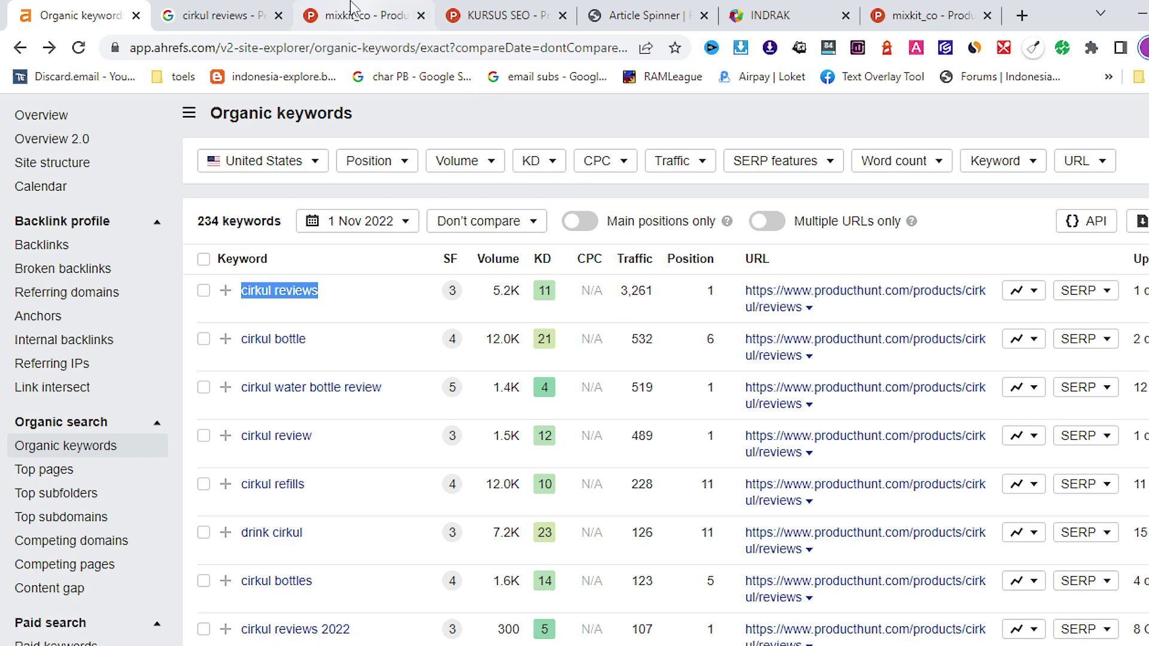
Step: Check the mixkit_co product page, then open the Product Hunt result for Cirkul Reviews from Google and examine its address and ratings
left_click(335, 12)
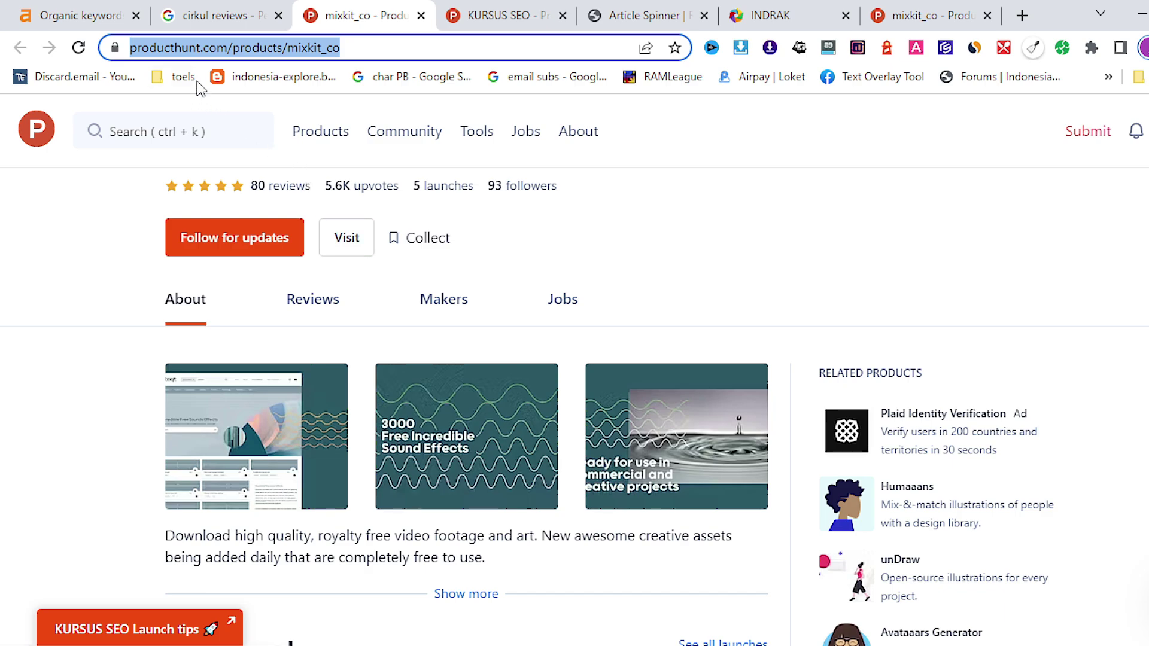
left_click(215, 16)
left_click(299, 378)
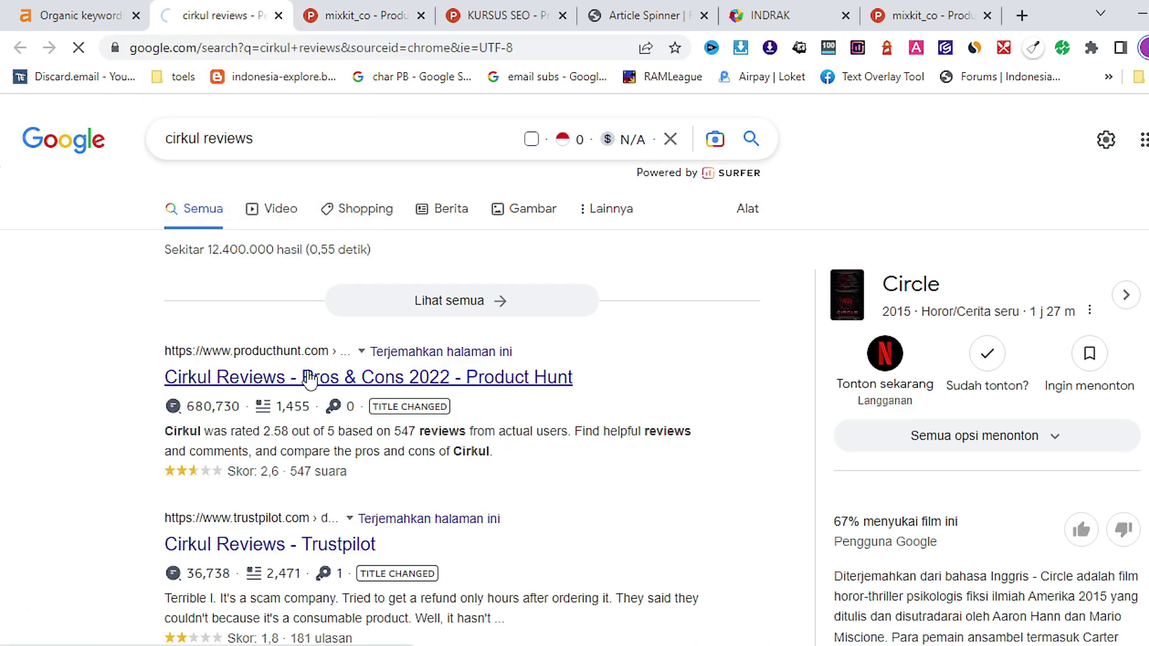
left_click(381, 50)
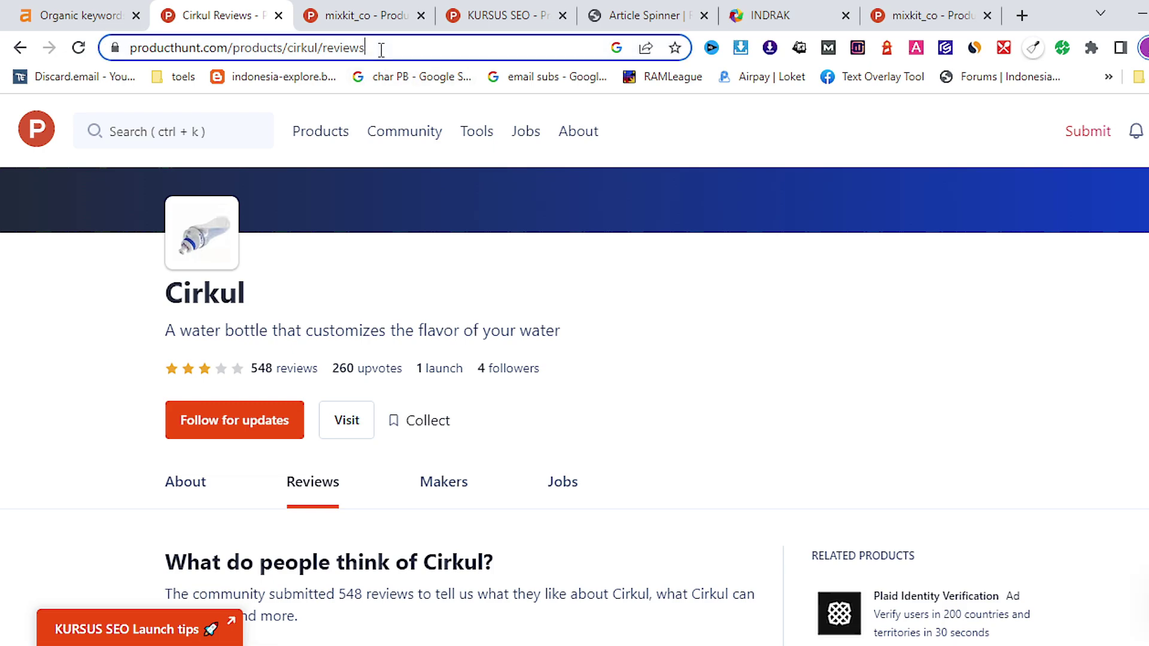
key("End")
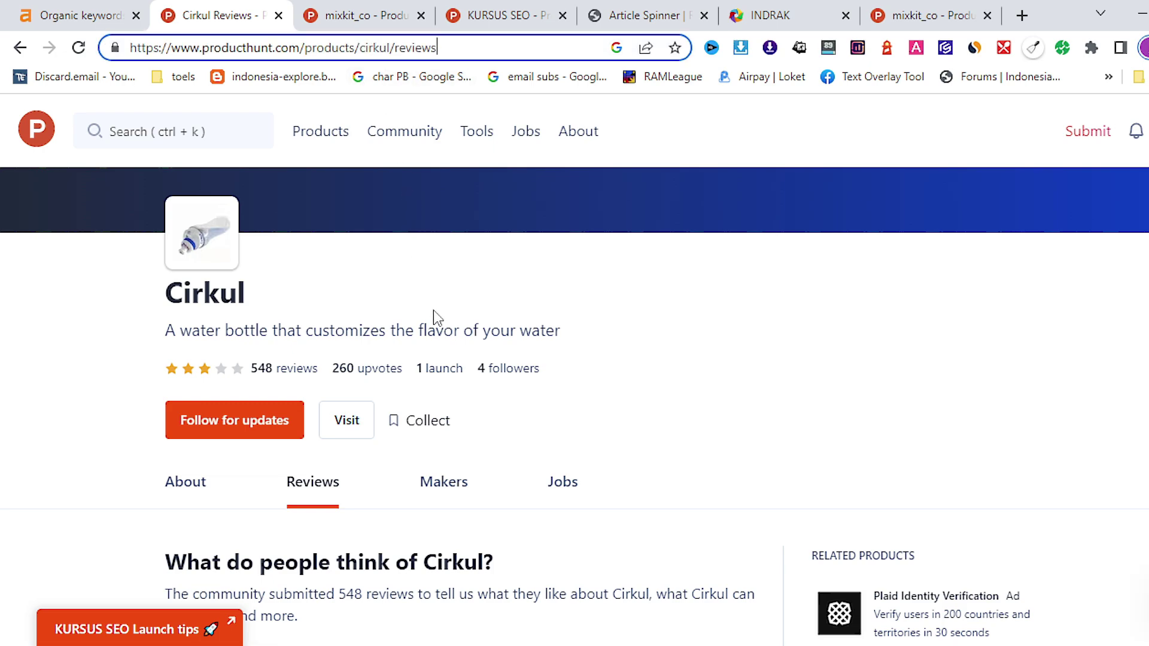
scroll(435, 317, "down", 3)
scroll(435, 317, "down", 5)
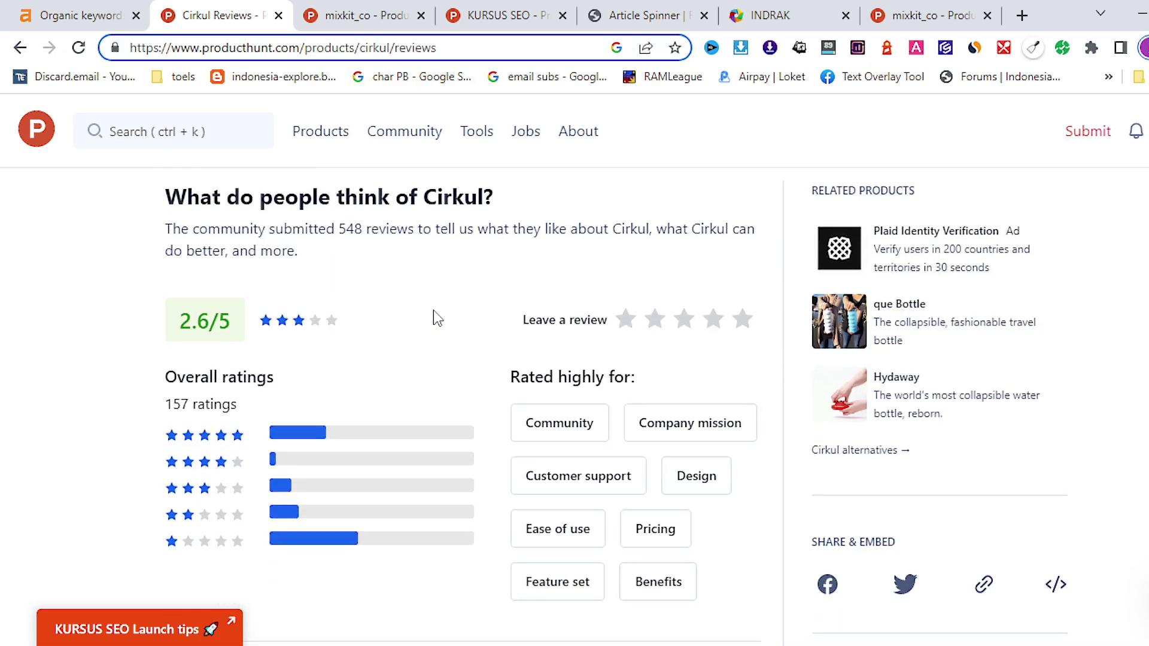
scroll(435, 317, "up", 5)
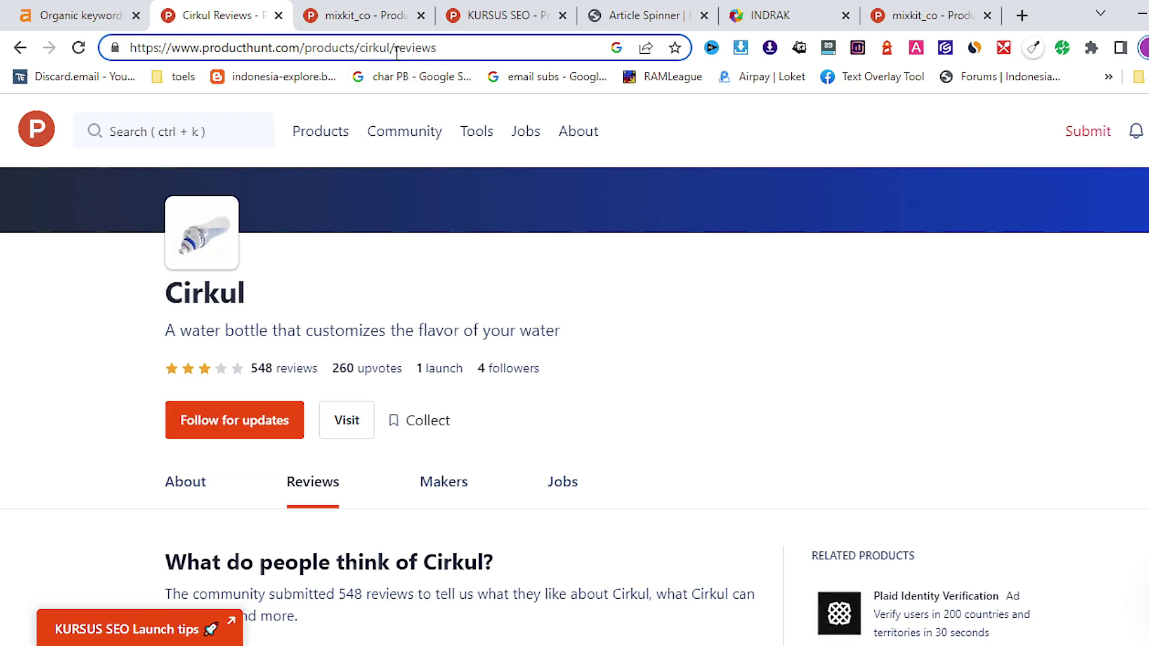
Step: Open the main Cirkul product page at producthunt.com/products/cirkul instead of its reviews page and look through its content
left_click_drag(394, 47, 458, 52)
key("BackSpace")
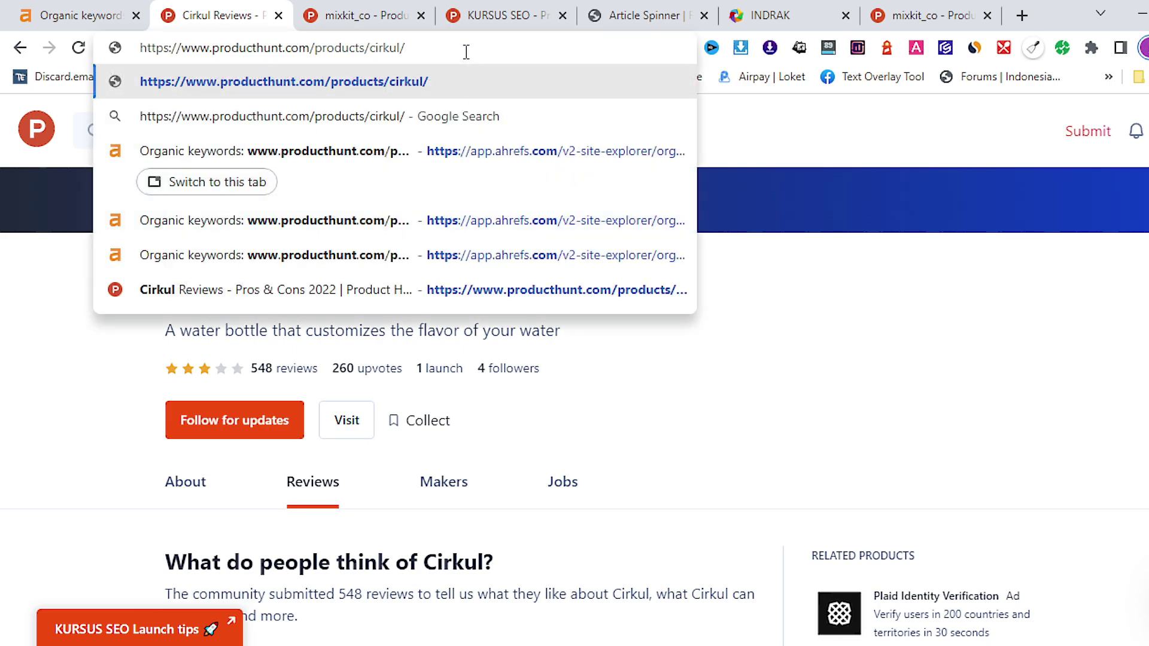
key("Return")
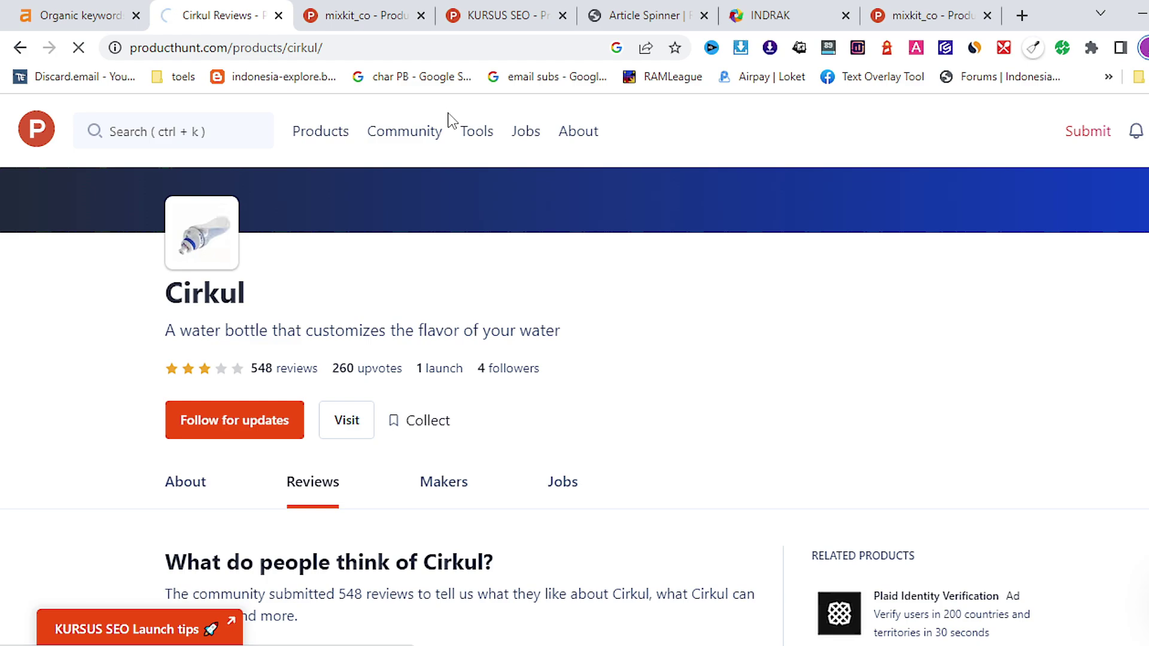
scroll(447, 113, "down", 3)
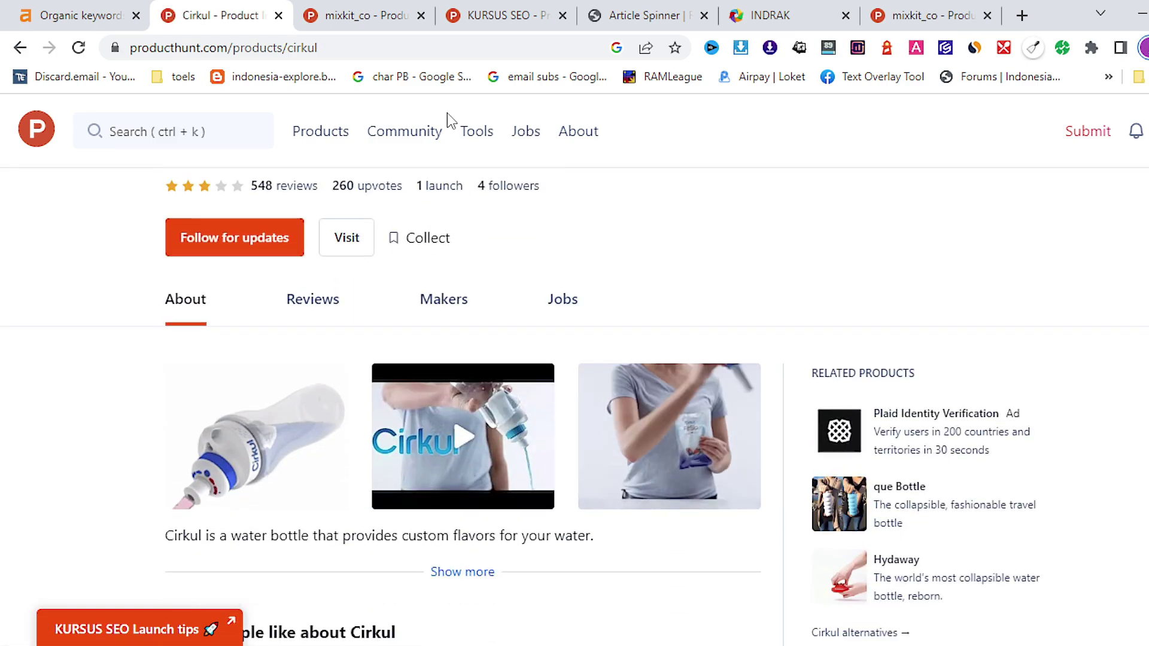
scroll(447, 114, "down", 3)
scroll(446, 113, "up", 6)
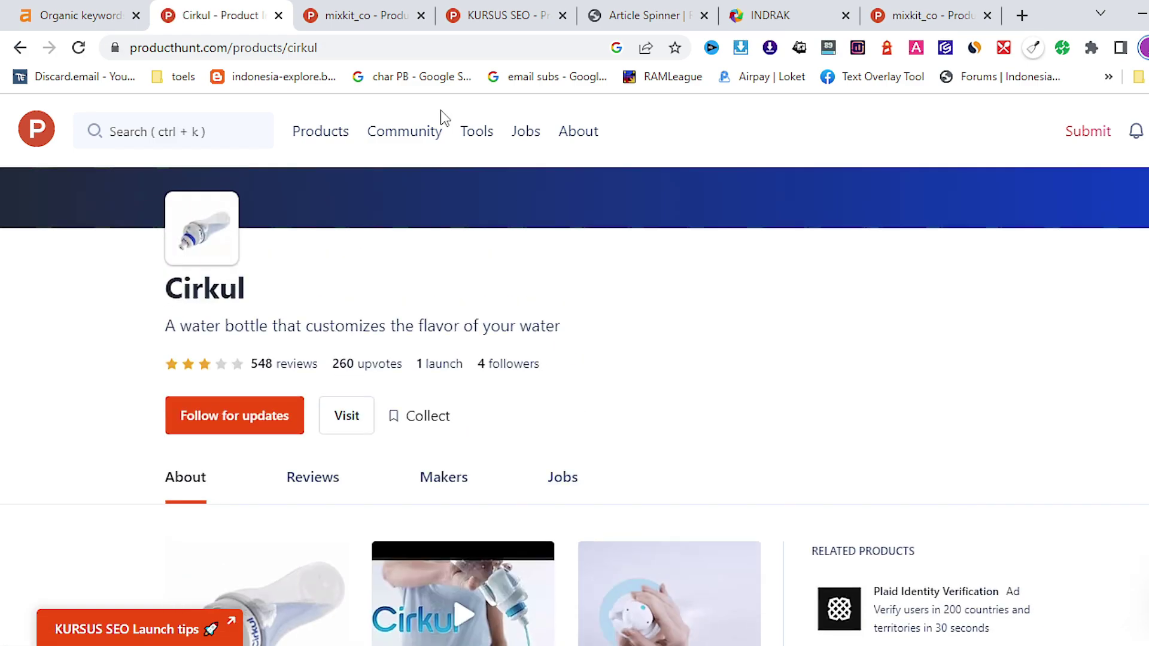
Step: Copy the Cirkul product page's address and load its URL overview in Ahrefs Site Explorer in place of the reviews page
left_click(326, 45)
key("ctrl+c")
right_click(306, 47)
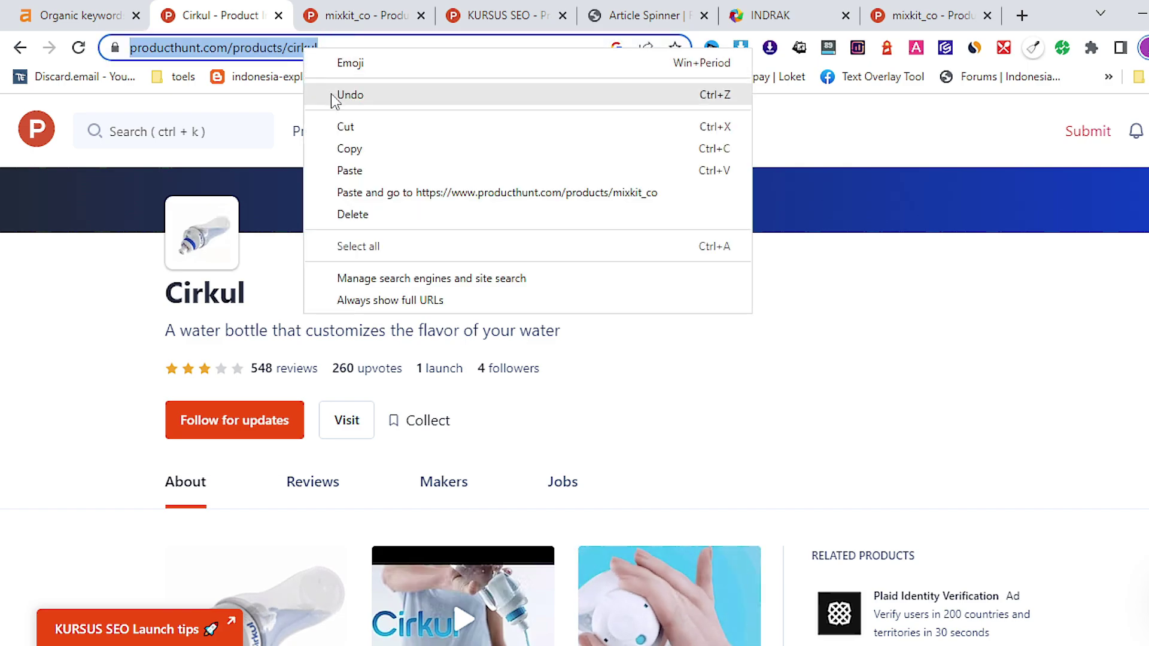
left_click(350, 148)
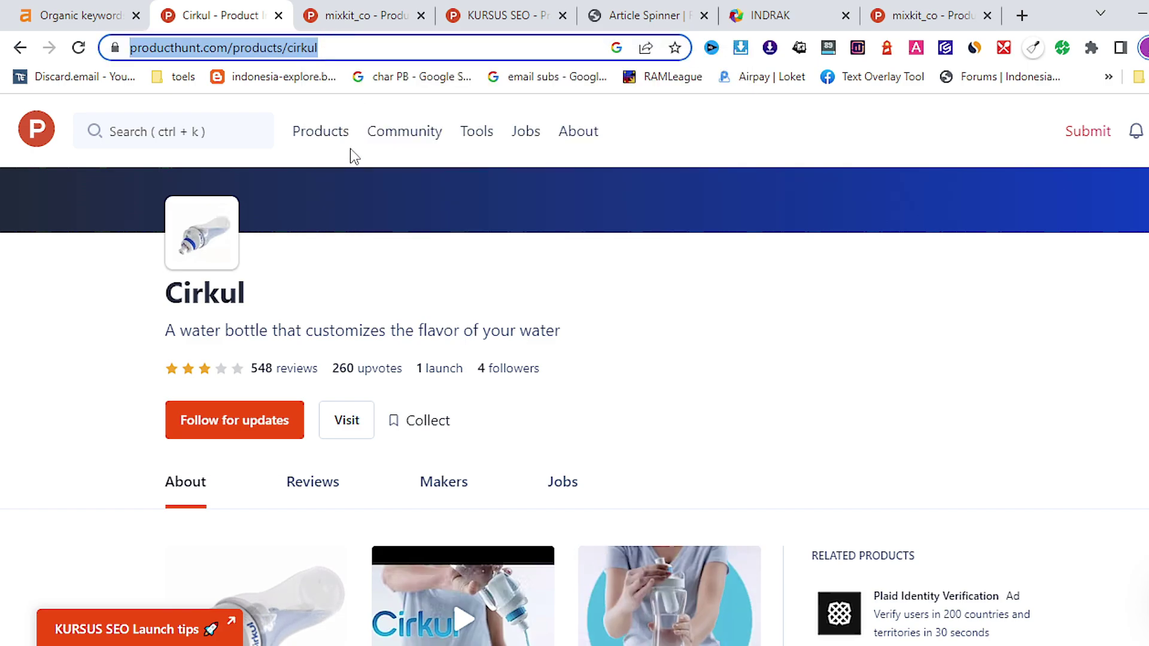
left_click(97, 24)
scroll(286, 184, "up", 1)
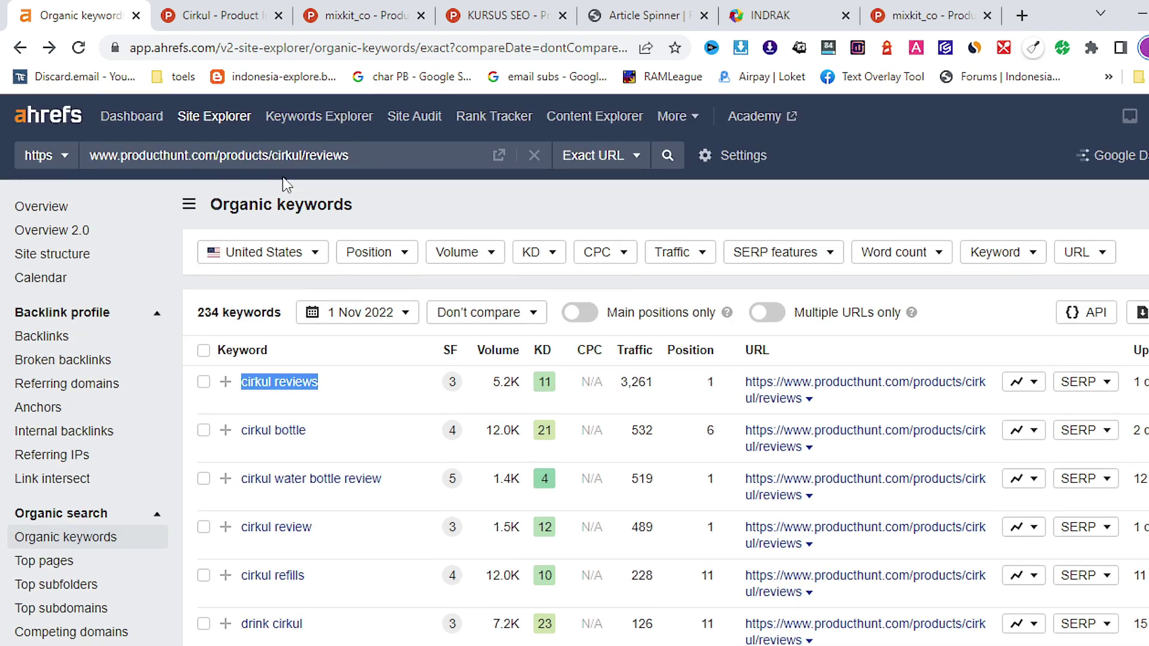
left_click(59, 209)
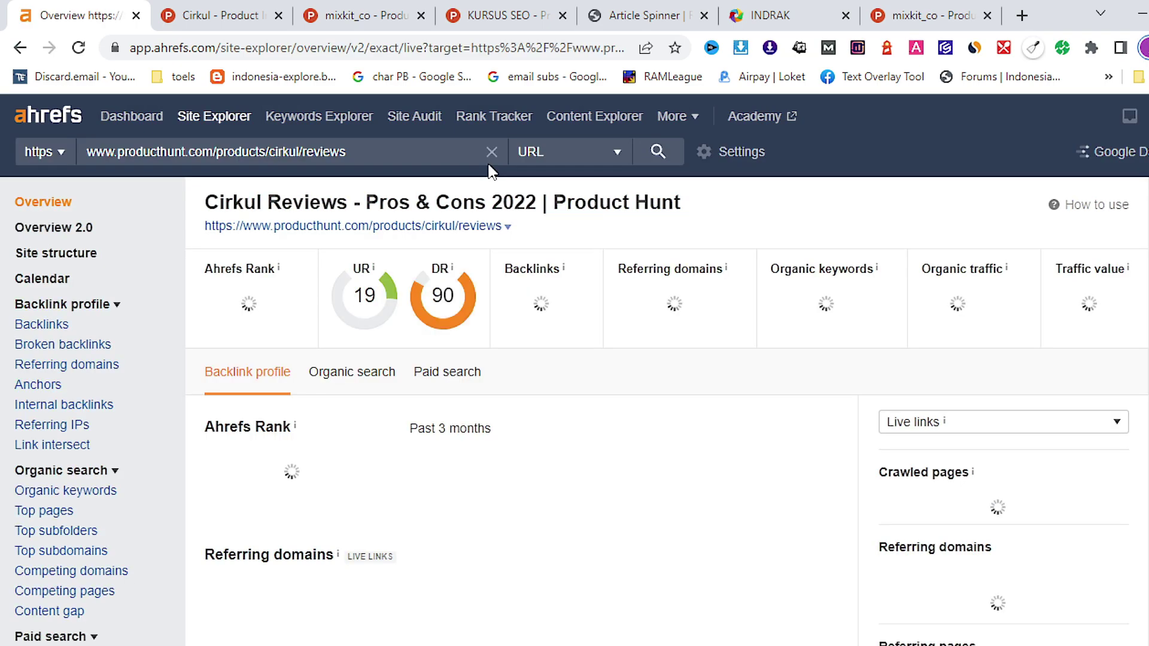
left_click(491, 151)
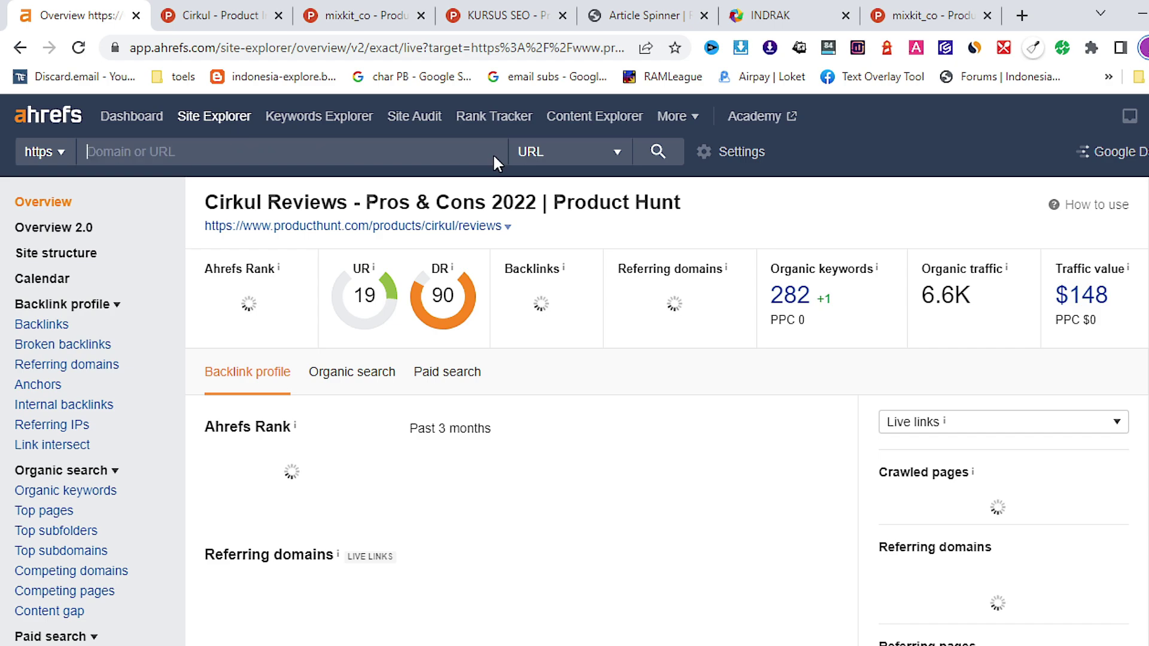
right_click(428, 154)
left_click(473, 293)
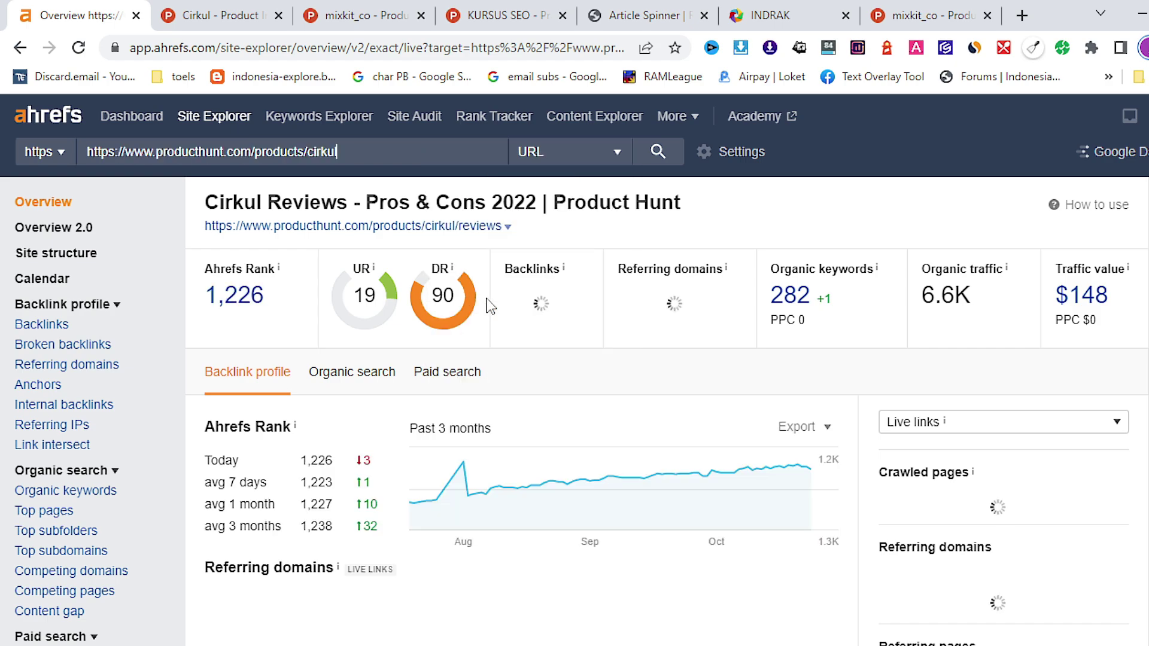
left_click(658, 152)
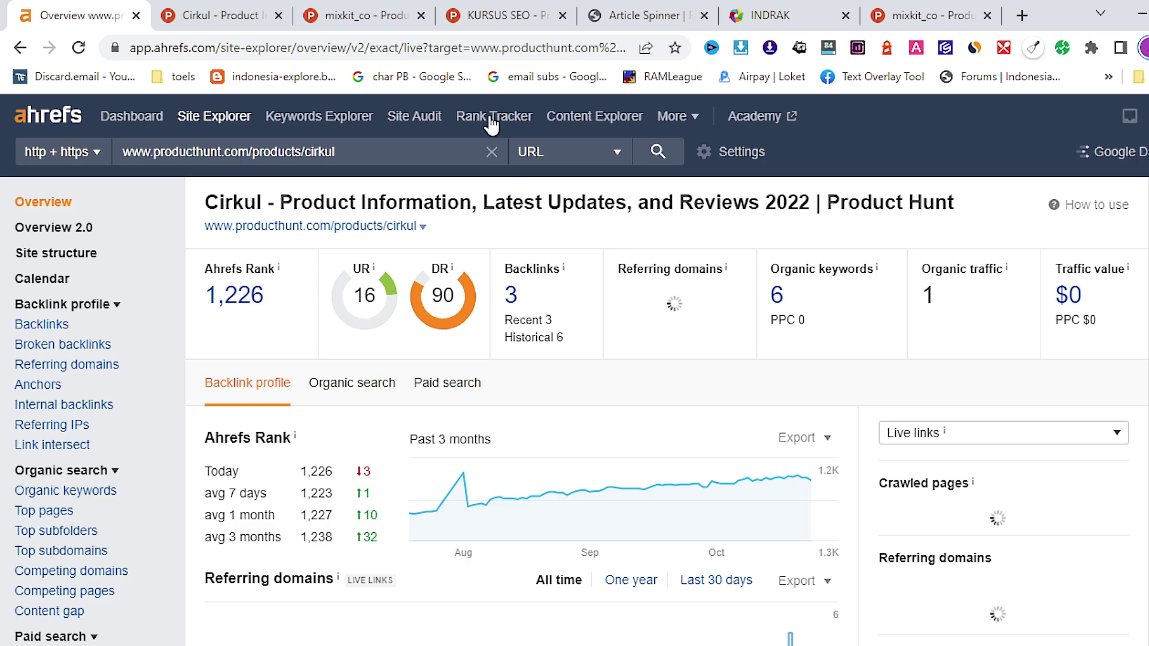
Step: Close the first mixkit_co product page, glance at the Cirkul product page, and return to its Ahrefs overview
left_click(370, 17)
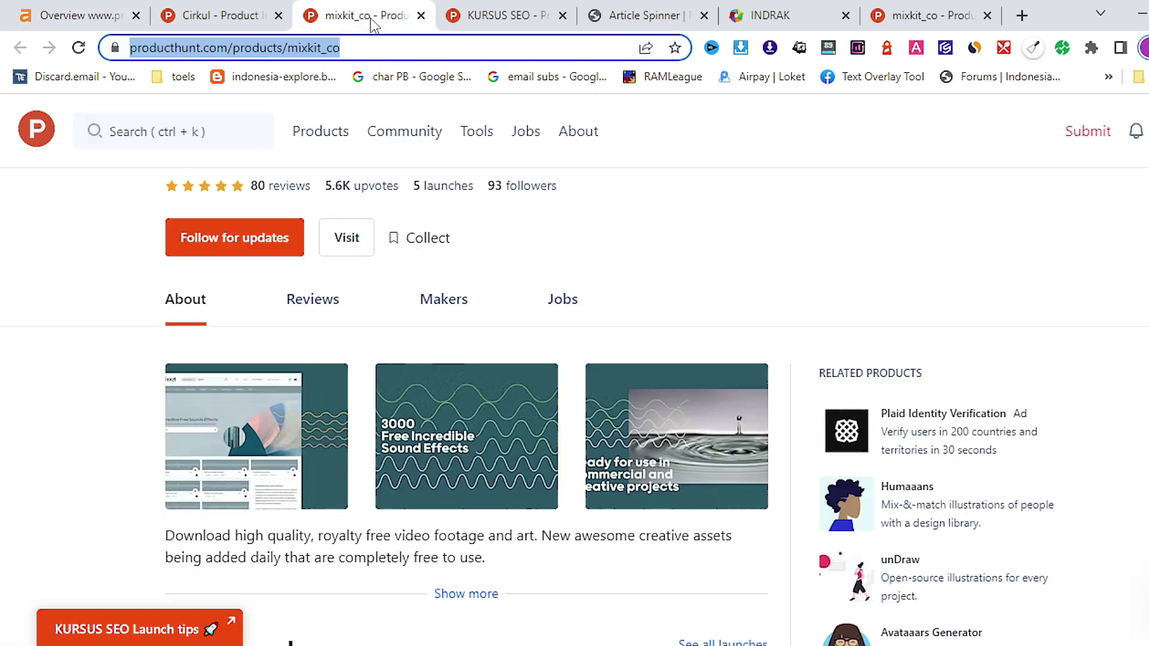
left_click(421, 15)
left_click(244, 17)
mouse_move(320, 131)
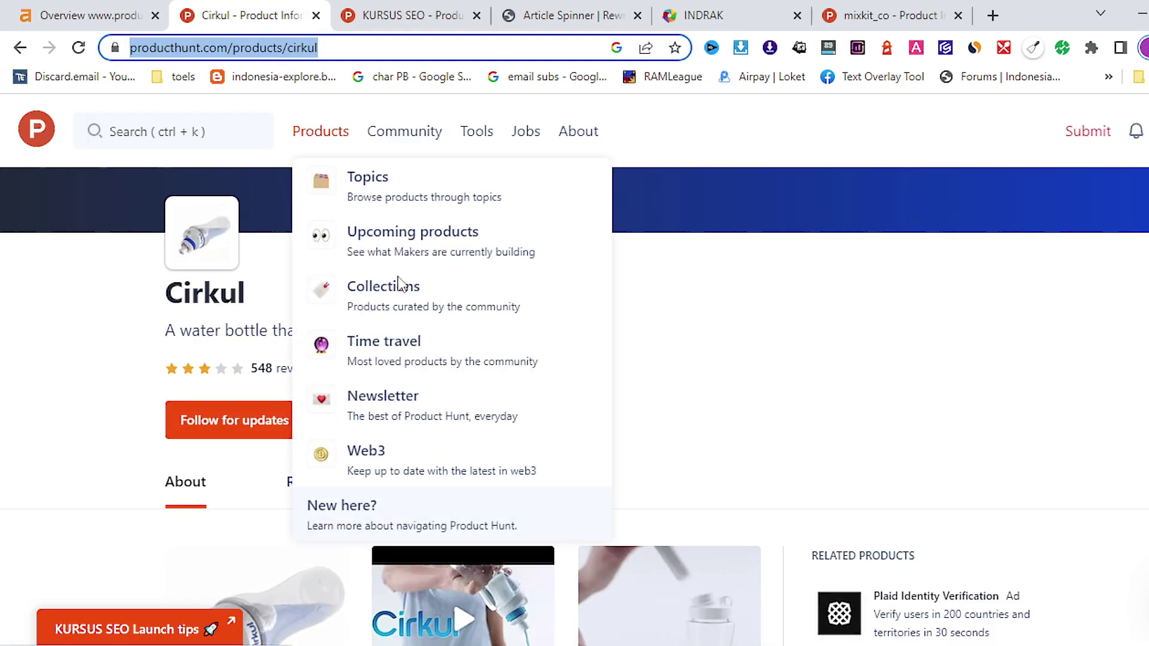
left_click(97, 14)
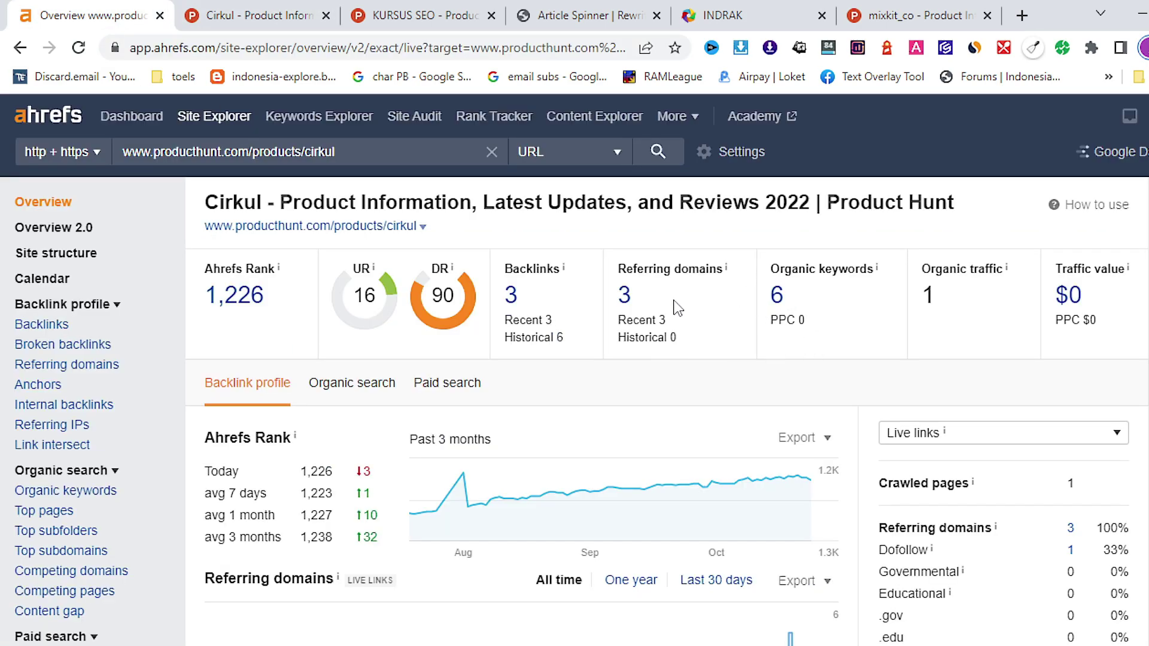
Step: List the referring domains of products/cirkul and expand the backlink from trendhunter.com to examine its referring page and anchor
left_click(626, 300)
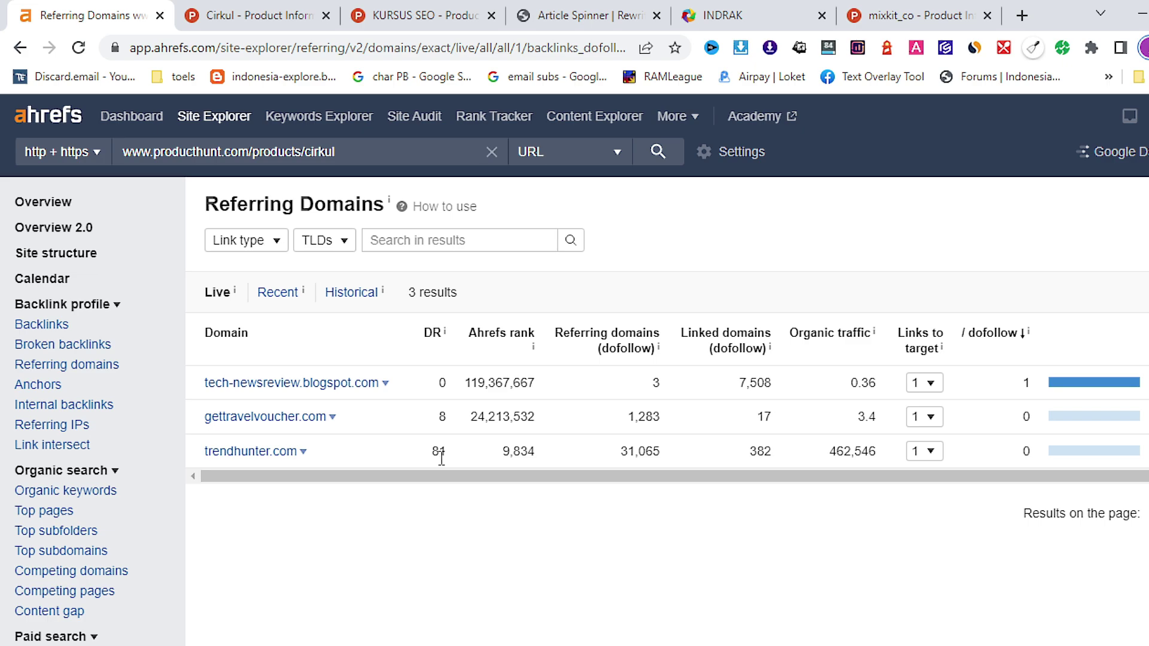
left_click(930, 453)
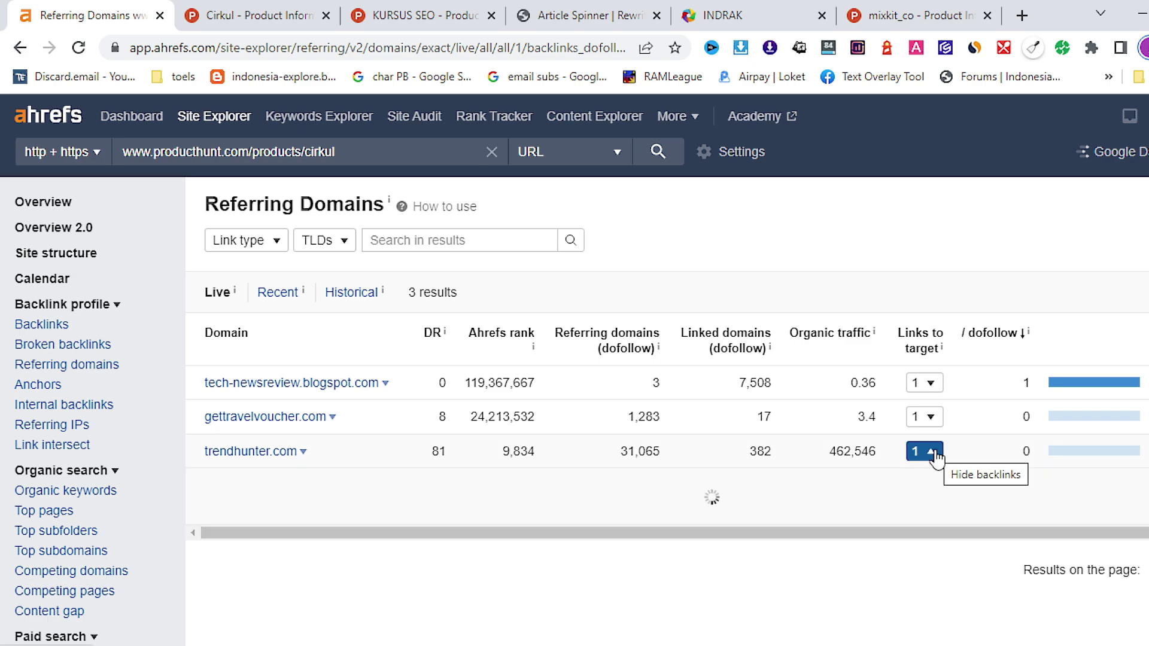
scroll(937, 460, "down", 1)
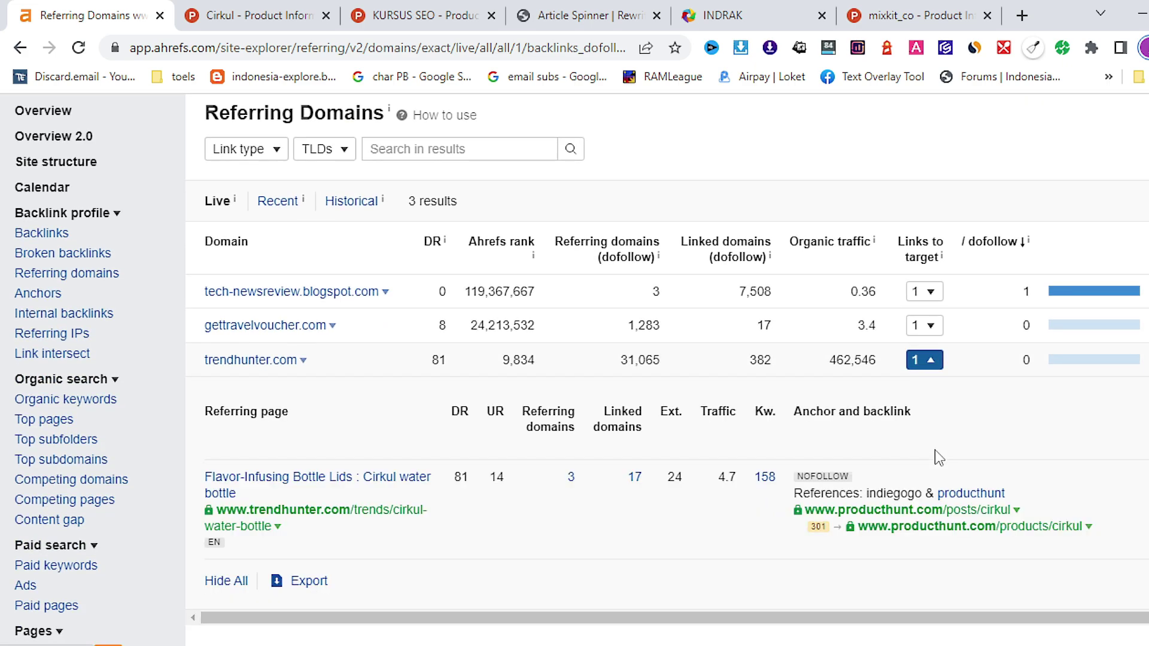
Step: Open the trendhunter.com/trends/cirkul-water-bottle referring page, dismiss its trend report pop-up, close the page, and return to the Cirkul overview
left_click(335, 515)
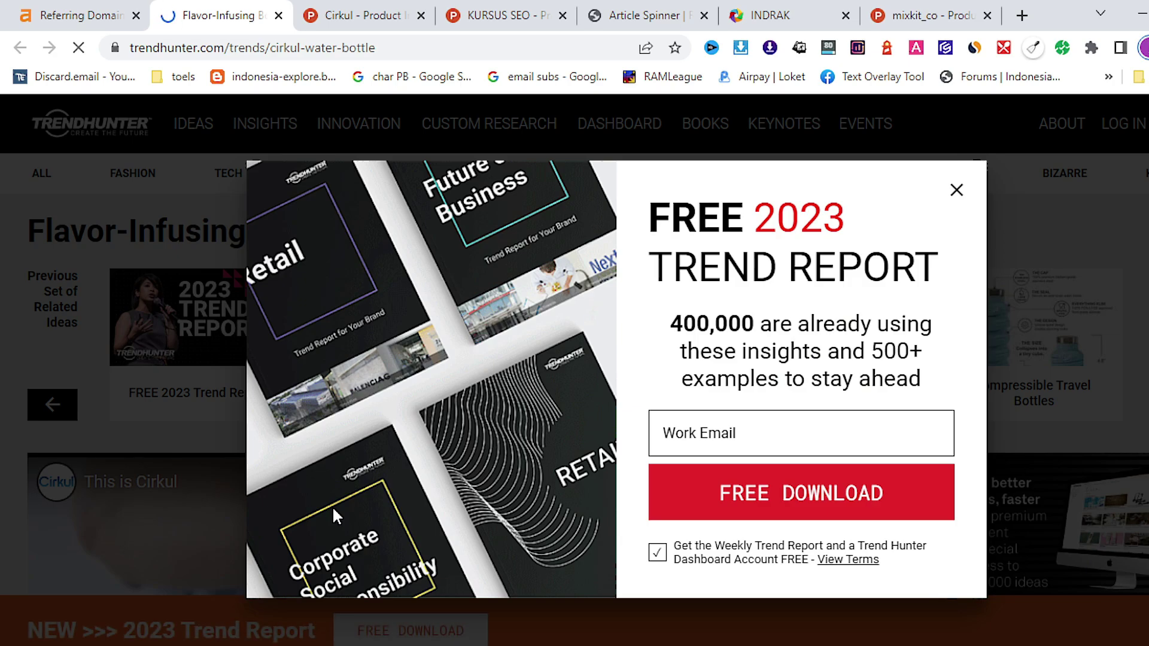
left_click(956, 189)
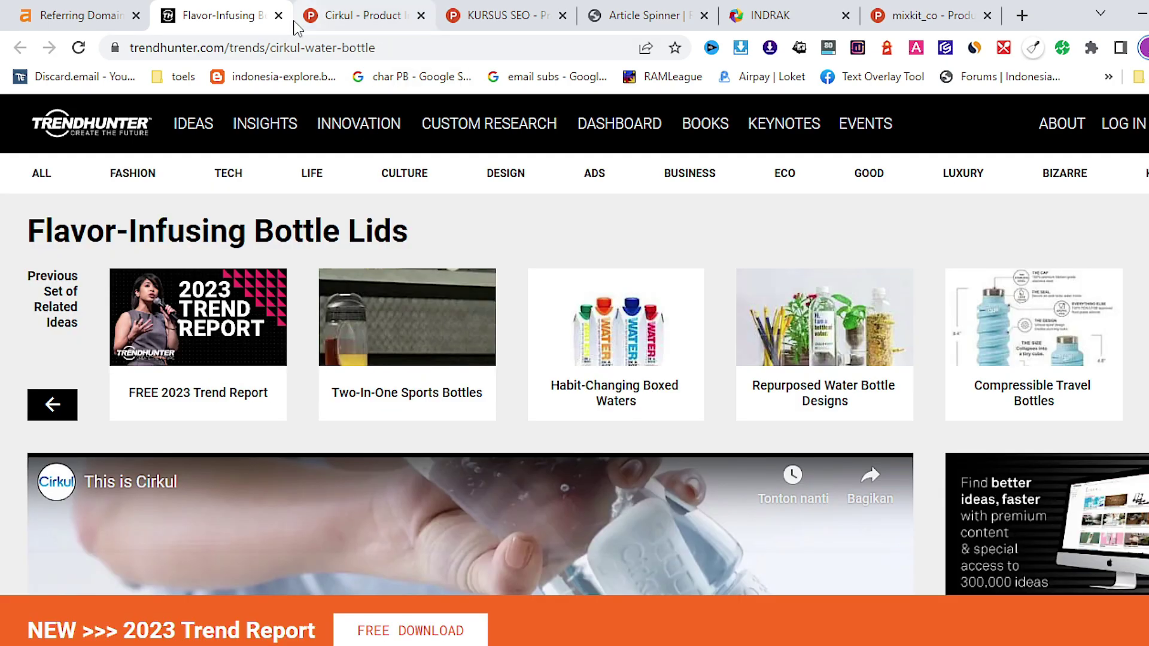
left_click(278, 15)
key("alt+Left")
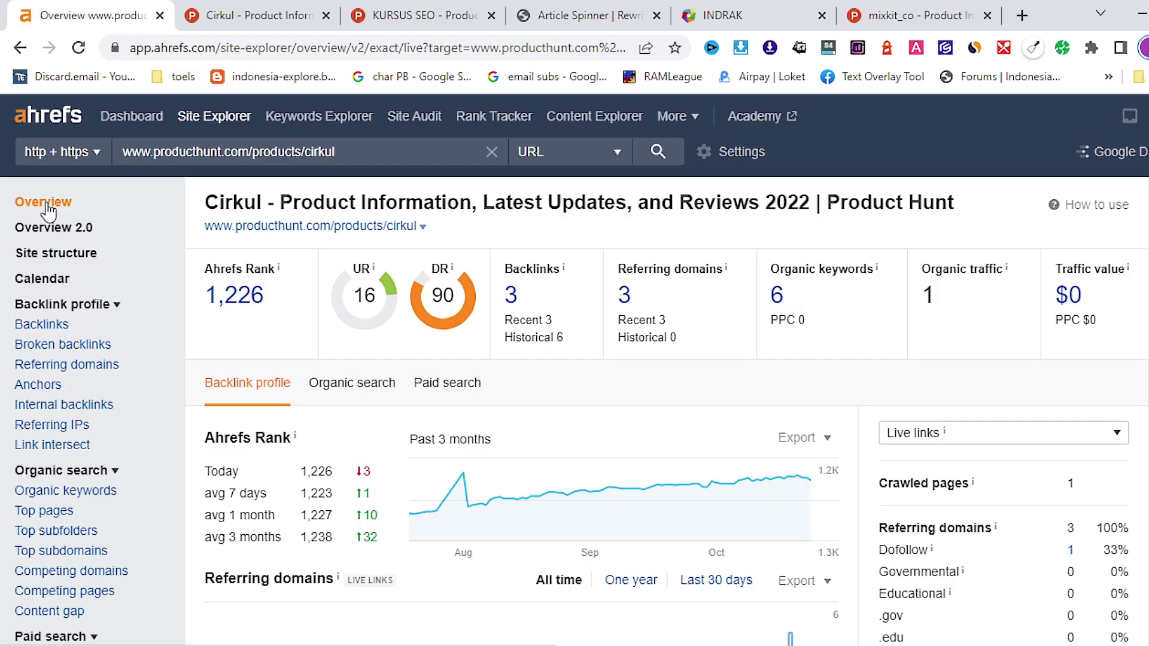